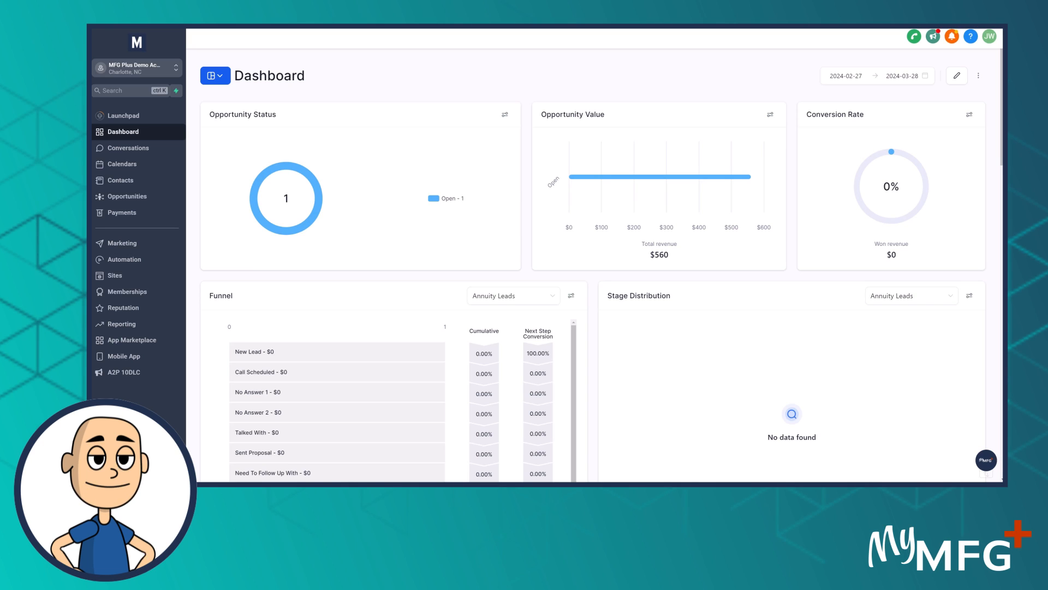
# Switch to the Sold Policies workbook in Excel, maximize it, and review the Carrier ID and Carrier Name columns and the whole header row
pyautogui.moveTo(91, 87); pyautogui.dragTo(561, 64)
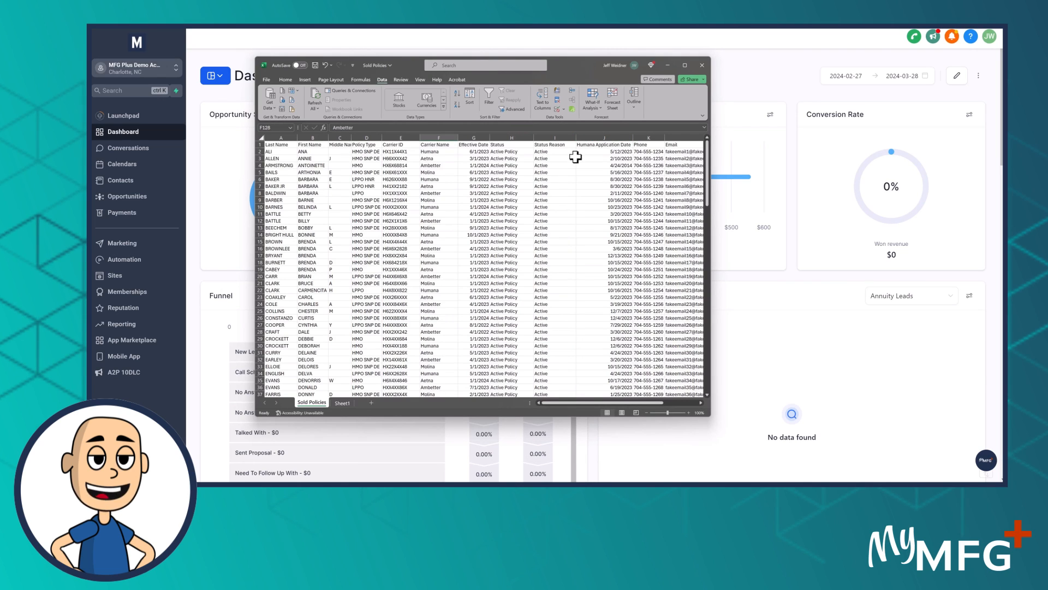
pyautogui.click(685, 65)
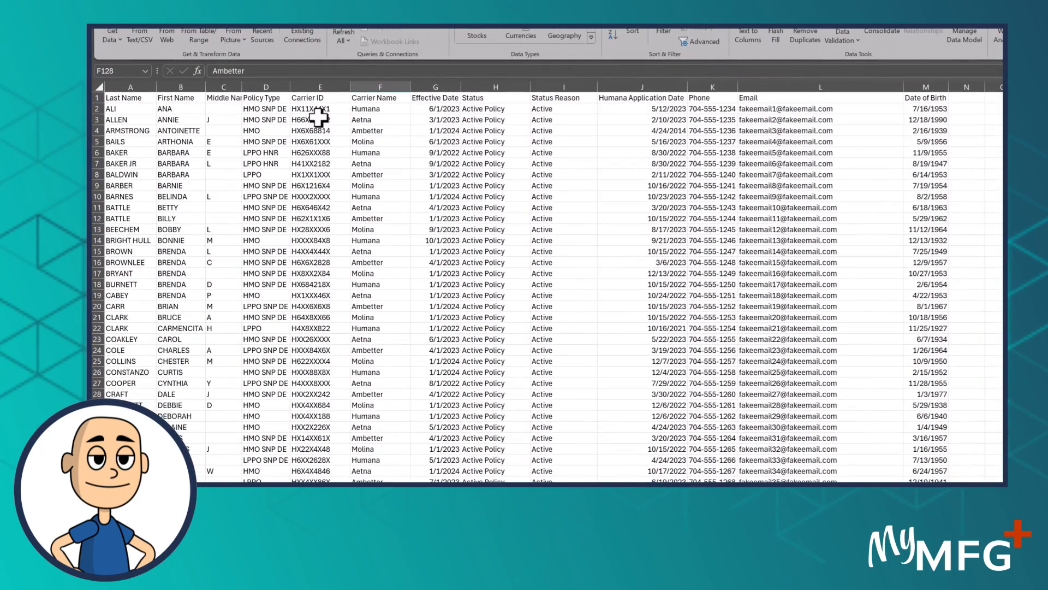
pyautogui.moveTo(317, 101); pyautogui.dragTo(327, 262)
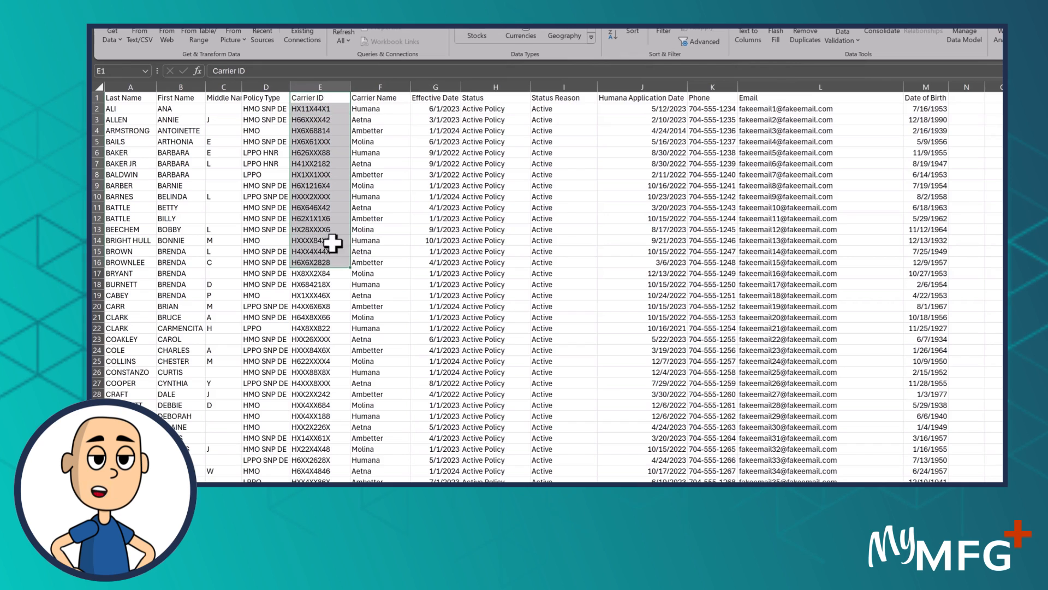
pyautogui.moveTo(382, 101); pyautogui.dragTo(381, 483)
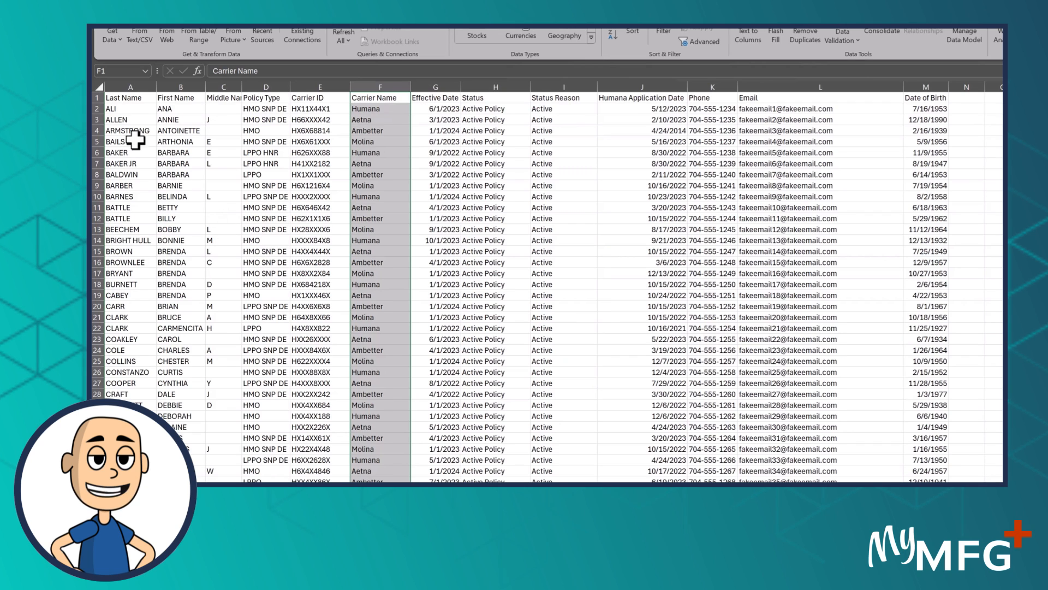
pyautogui.moveTo(125, 99); pyautogui.dragTo(914, 99)
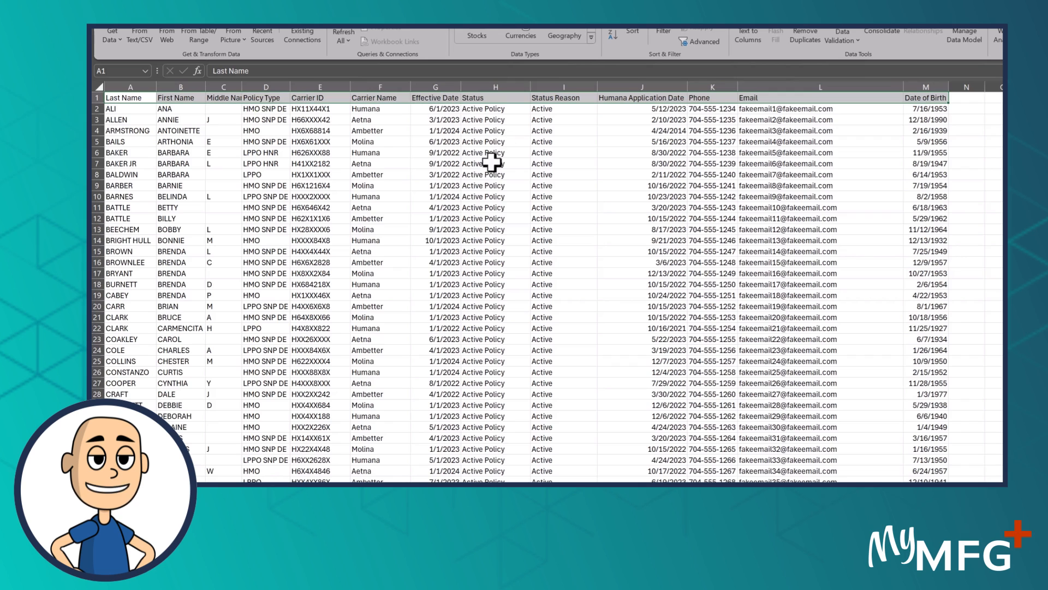
# Review the name, Date of Birth, Email and Phone headers, and the policy headers from Policy Type through Humana Application Date
pyautogui.click(132, 99)
pyautogui.click(180, 95)
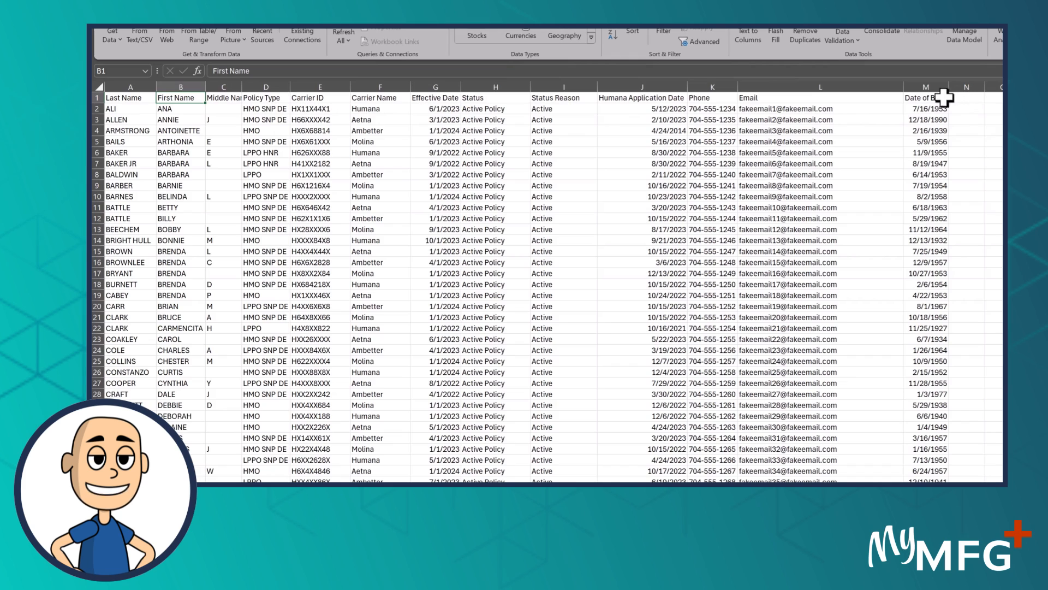
pyautogui.click(928, 99)
pyautogui.click(765, 98)
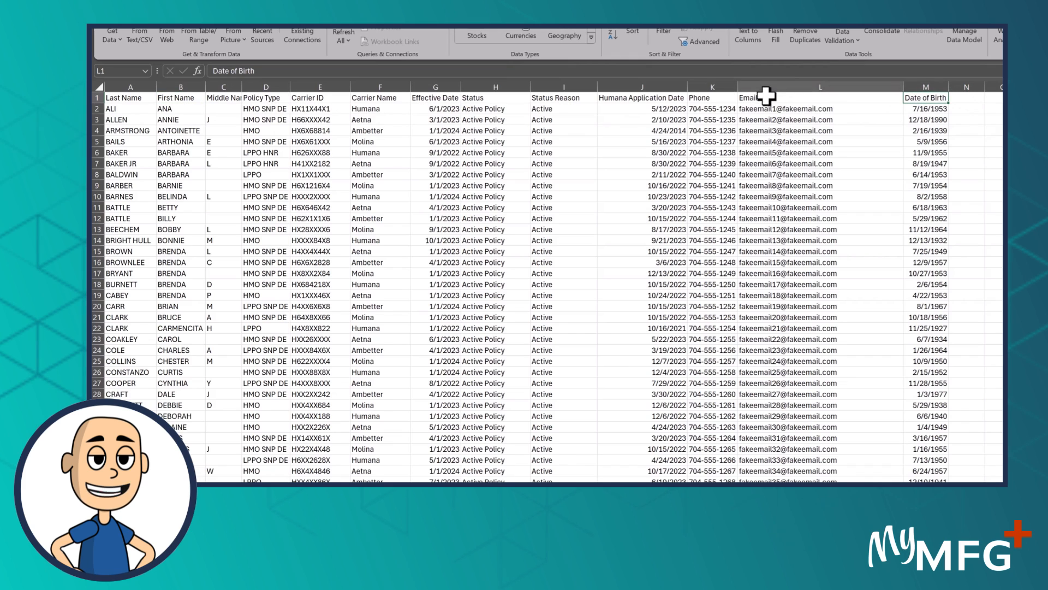
pyautogui.click(702, 98)
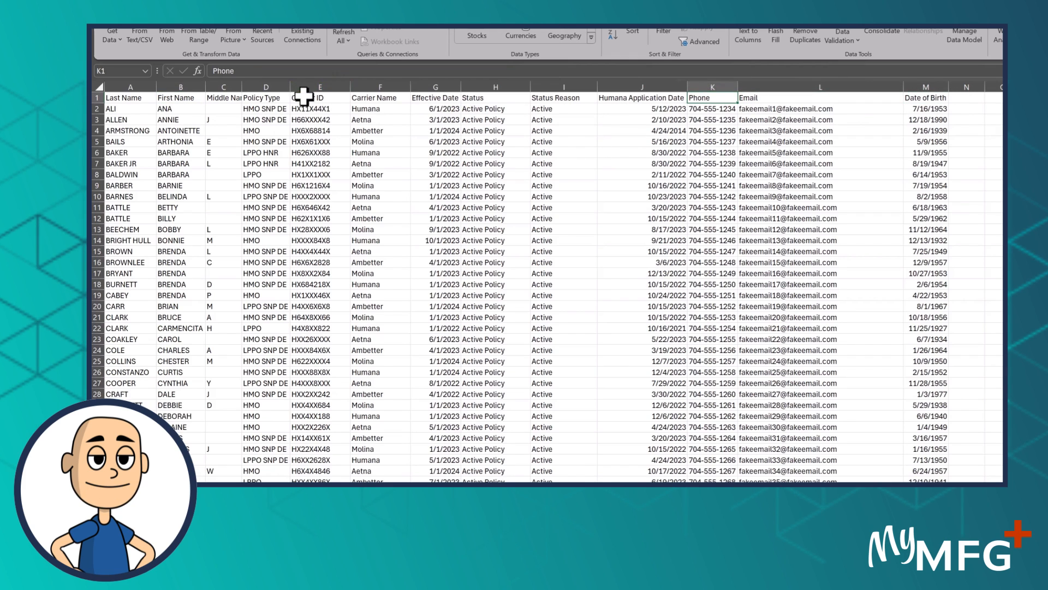
pyautogui.moveTo(268, 98); pyautogui.dragTo(750, 72)
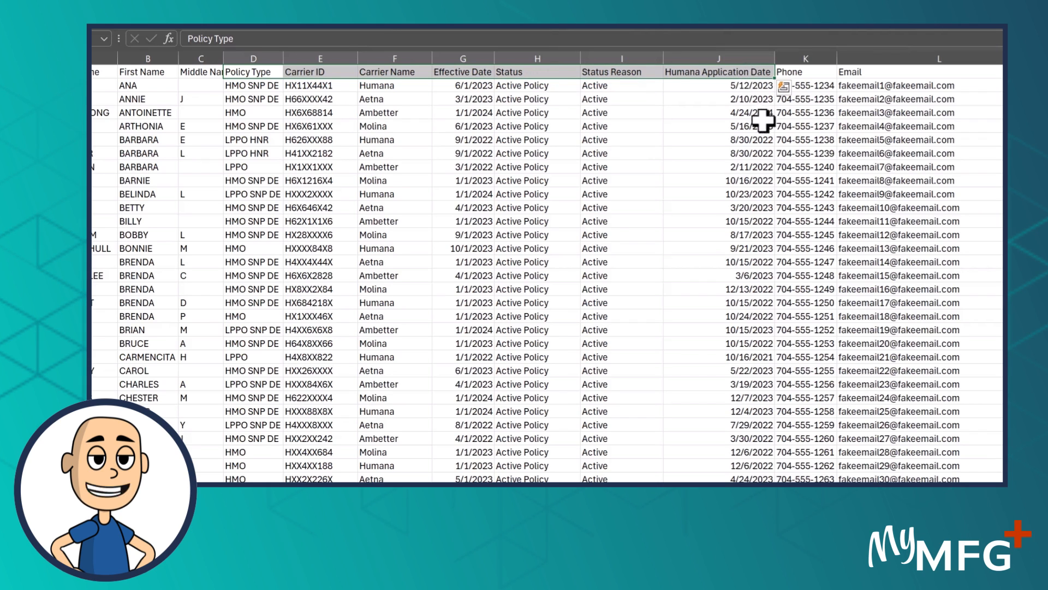
# Change the header in cell J1 to "Carrier Application Date"
pyautogui.click(707, 71)
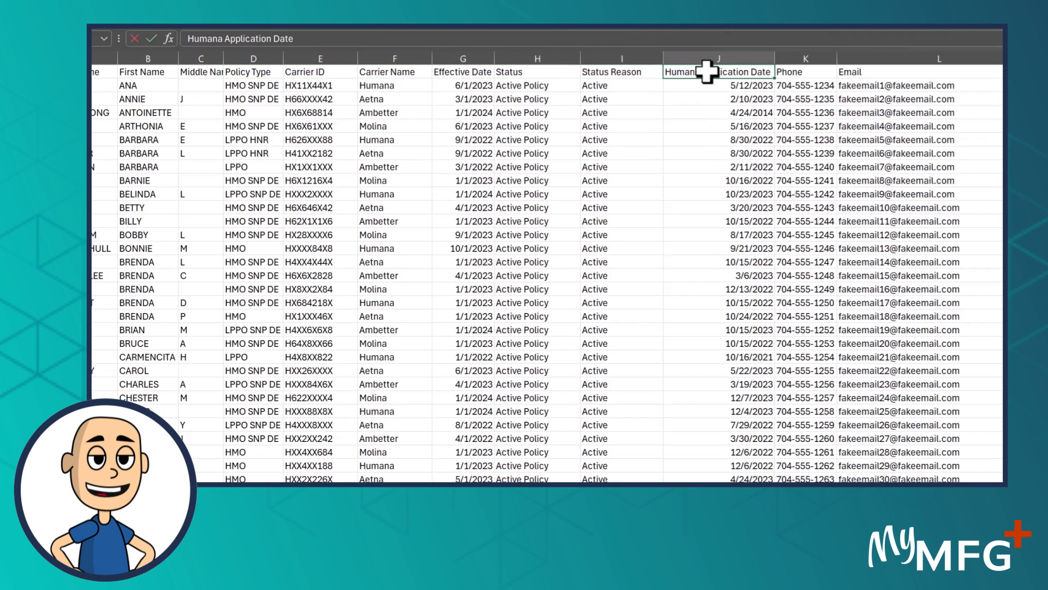
pyautogui.moveTo(703, 71); pyautogui.dragTo(622, 72)
pyautogui.write('Carrier')
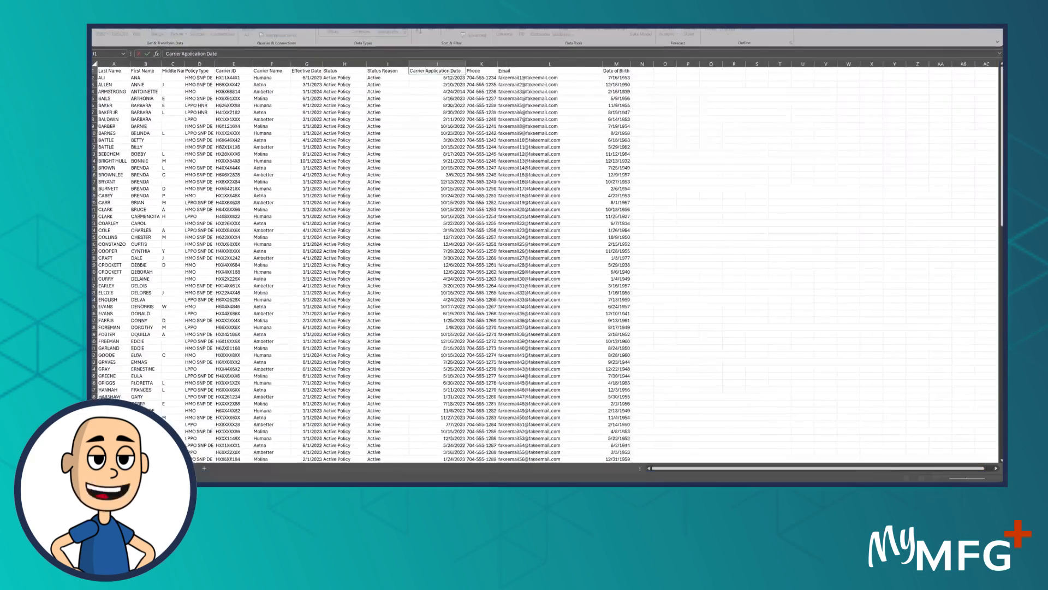
# Switch back to the MFG Plus account in the browser and open the folder list of the Custom Fields settings
pyautogui.moveTo(457, 33); pyautogui.dragTo(164, 106)
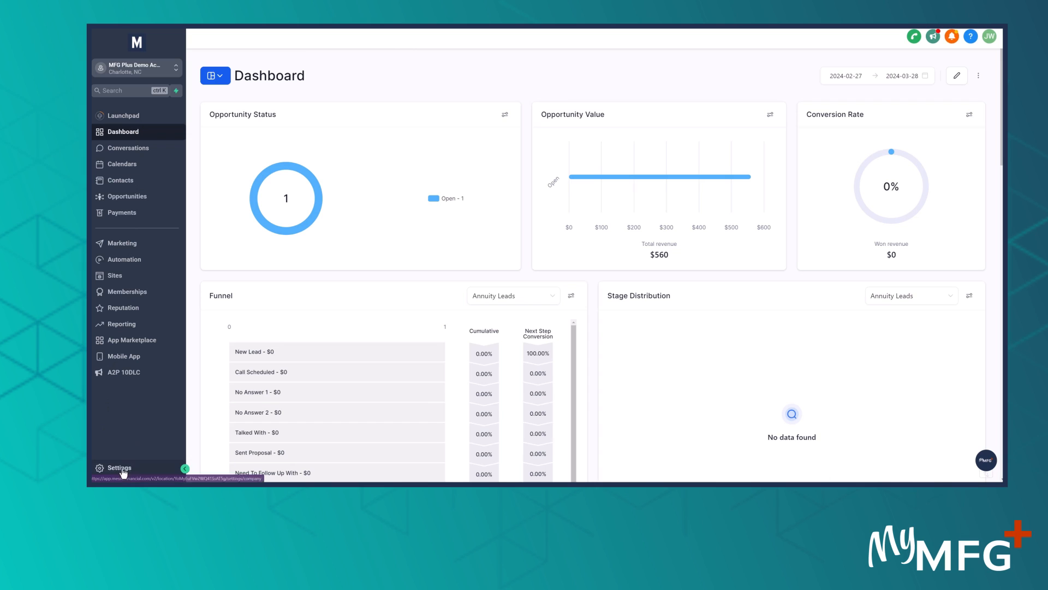
pyautogui.click(121, 469)
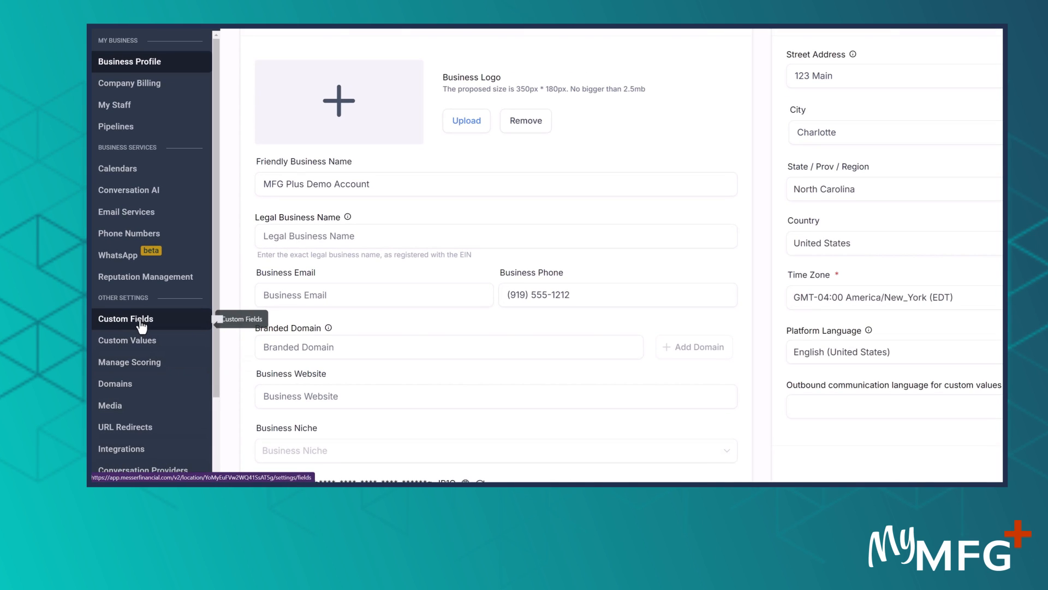
pyautogui.click(141, 323)
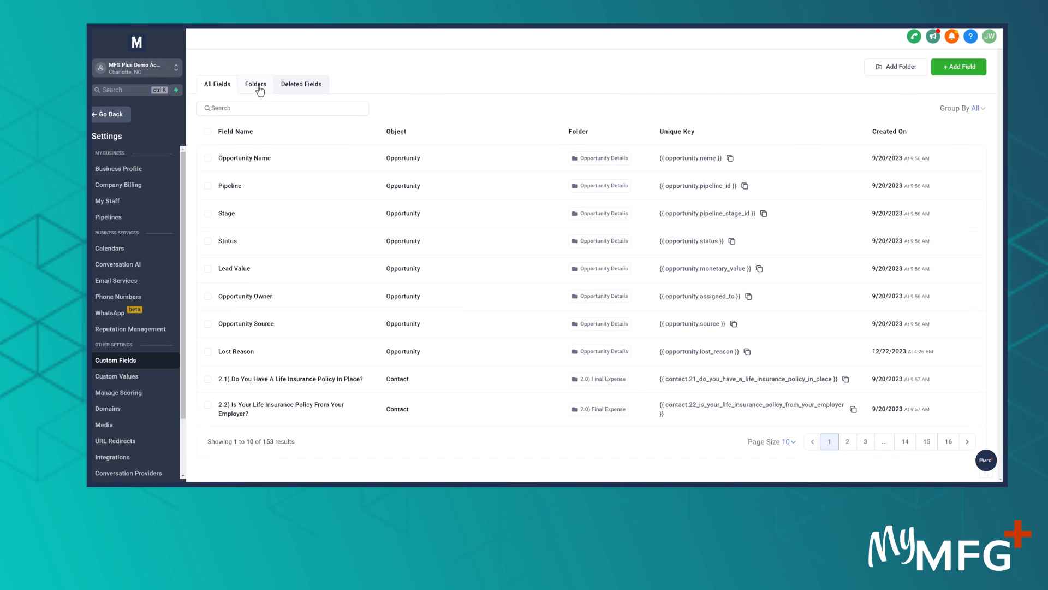
pyautogui.click(260, 86)
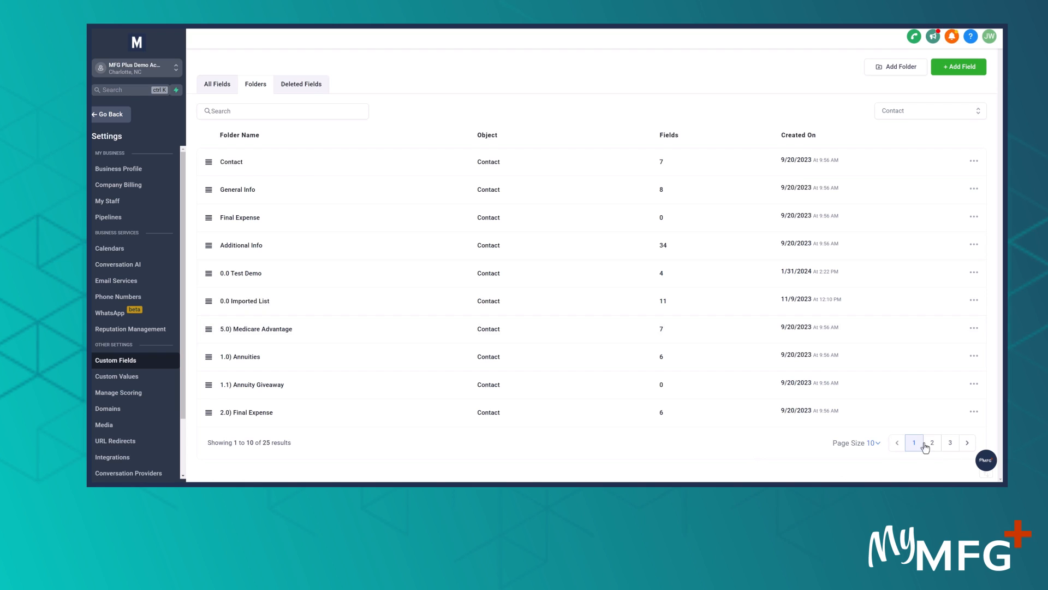
# Show 200 custom field folders per page and check which numbers the existing folders use
pyautogui.click(877, 444)
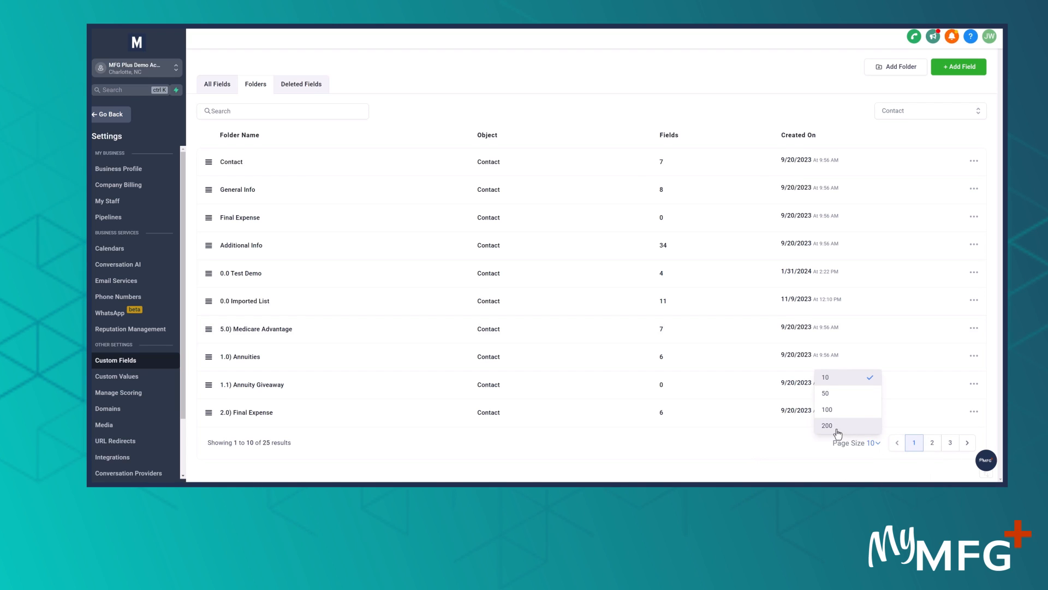
pyautogui.click(835, 425)
pyautogui.scroll(-7, 374, 335)
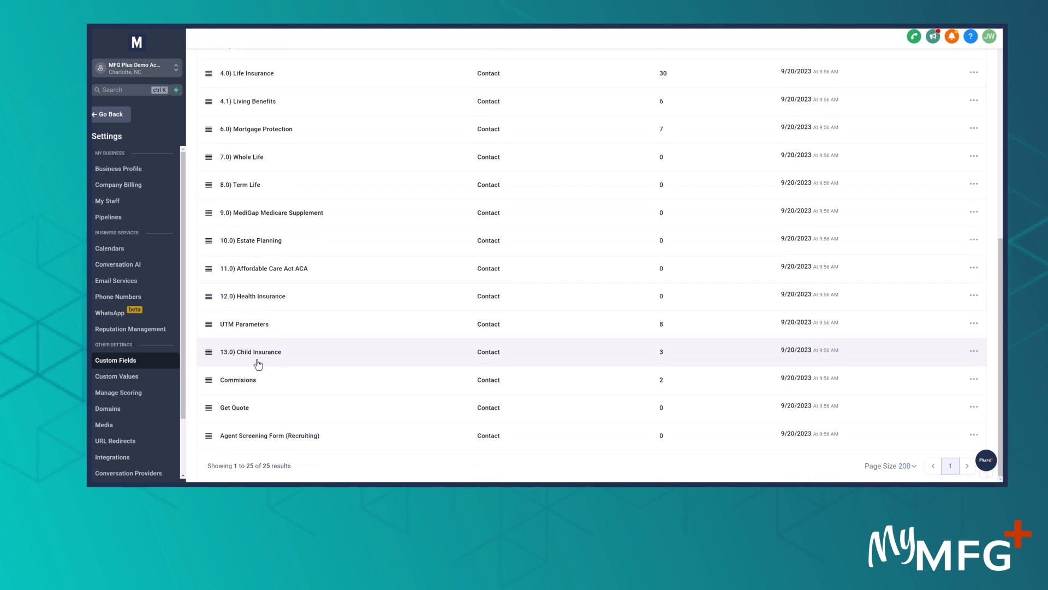
pyautogui.scroll(7, 258, 364)
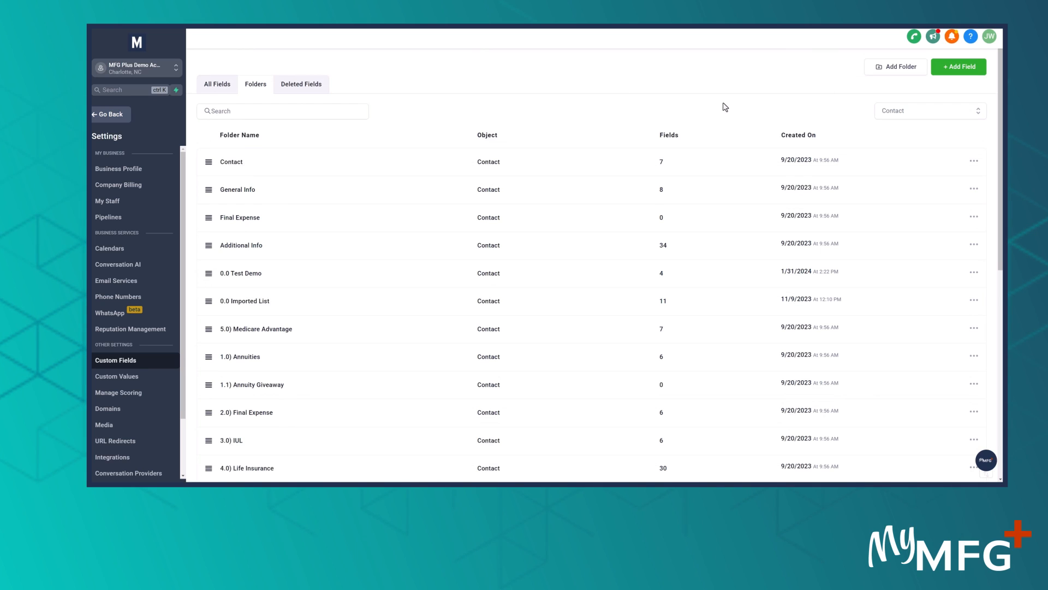
# Create a custom field folder named "14.0" for the Contact object and save it
pyautogui.click(889, 70)
pyautogui.click(508, 241)
pyautogui.write('14')
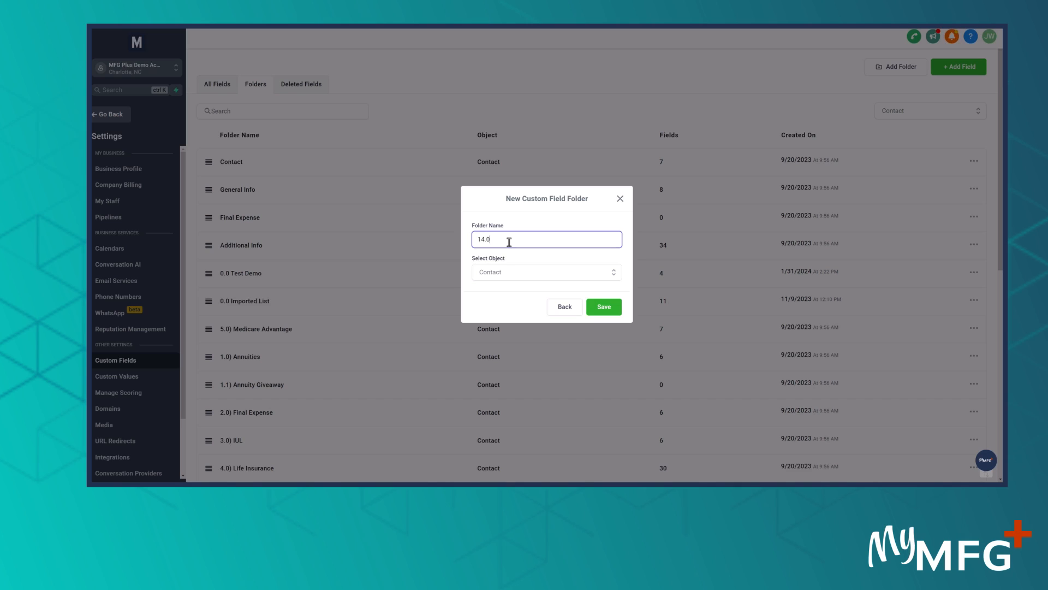
pyautogui.click(601, 309)
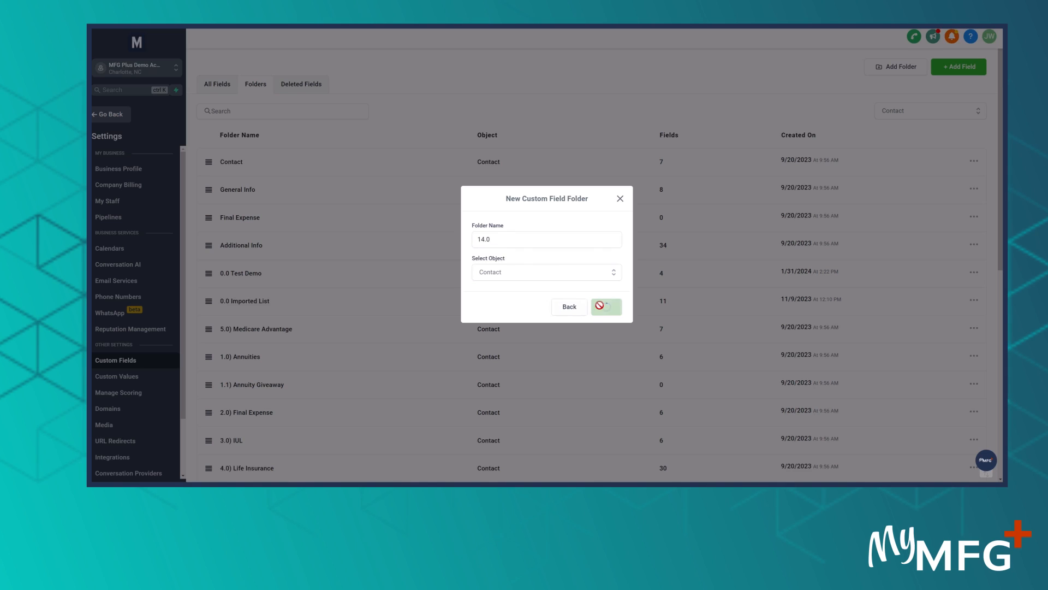
# Open the new 14.0 folder to view its fields, and return to the folder list
pyautogui.scroll(-8, 407, 374)
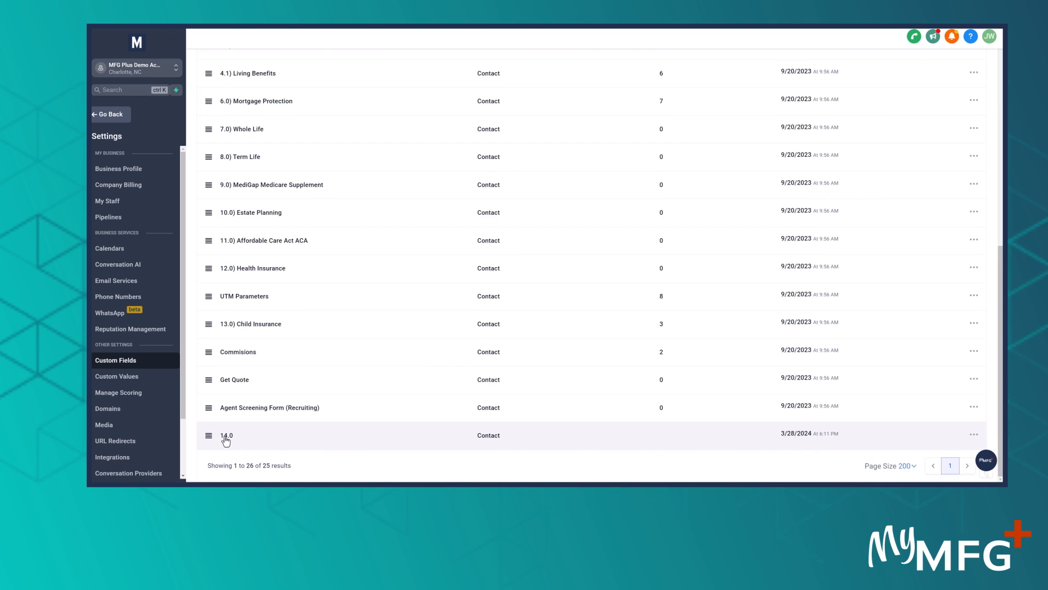
pyautogui.click(226, 436)
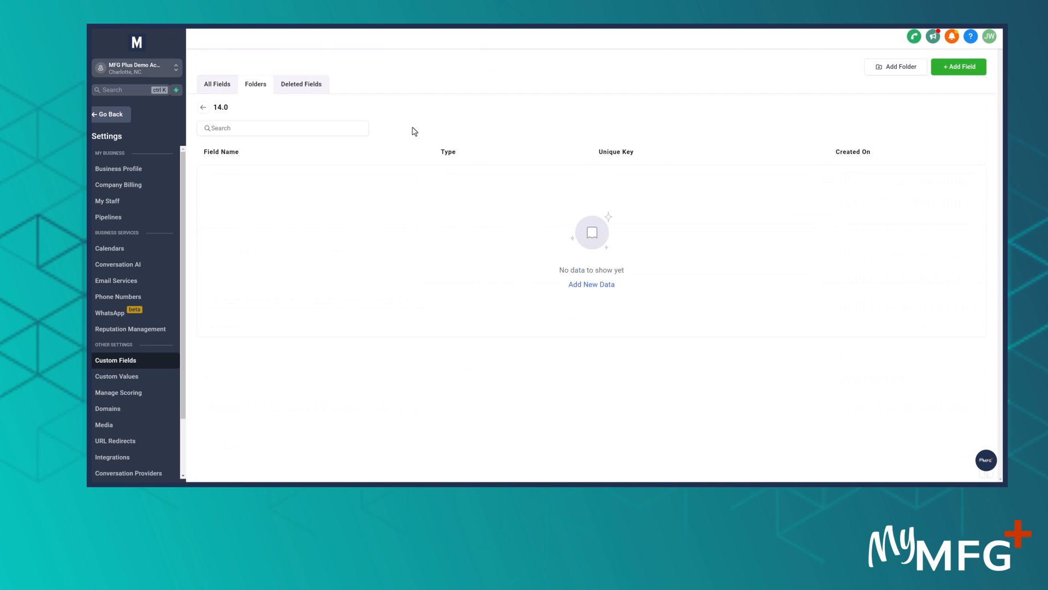
pyautogui.click(204, 108)
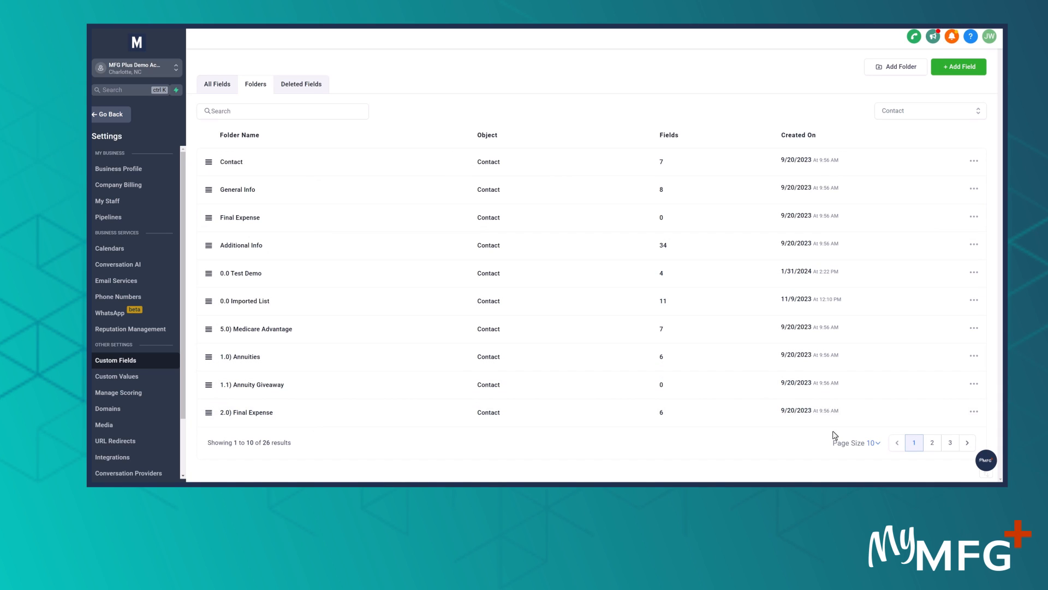
# List 200 folders per page, start renaming the 14.0 folder, and enter "14.0 Carrier Contact Lists" as its name
pyautogui.click(874, 444)
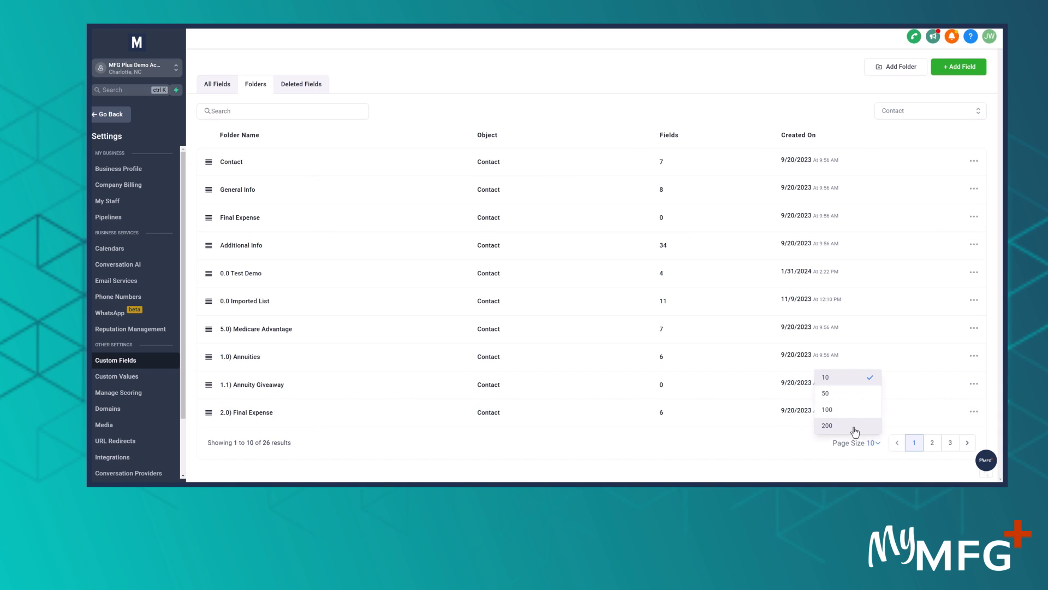
pyautogui.click(856, 431)
pyautogui.scroll(-6, 455, 417)
pyautogui.scroll(-2, 930, 433)
pyautogui.click(974, 436)
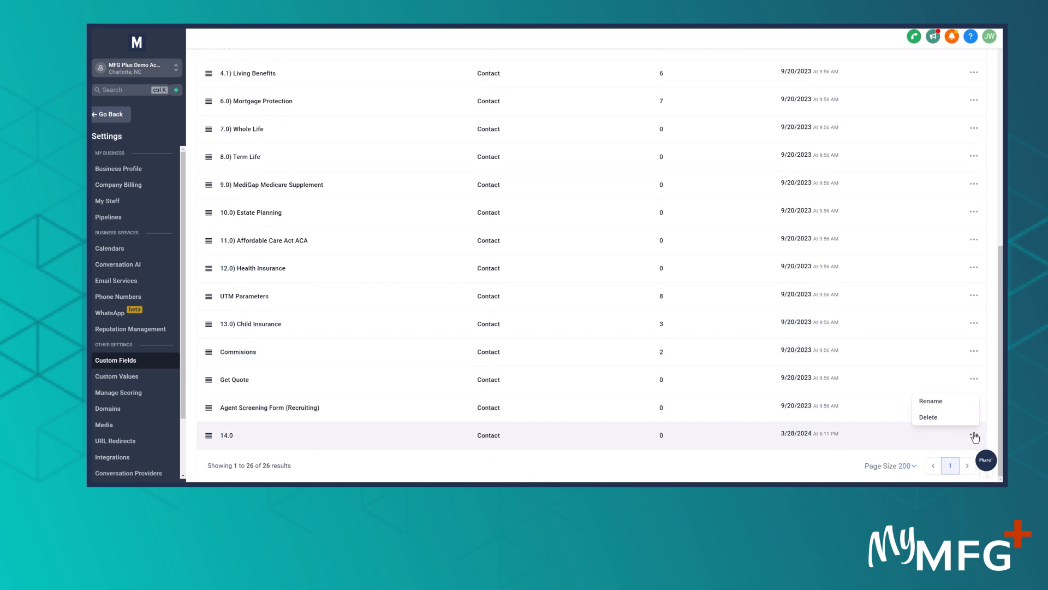
pyautogui.click(931, 402)
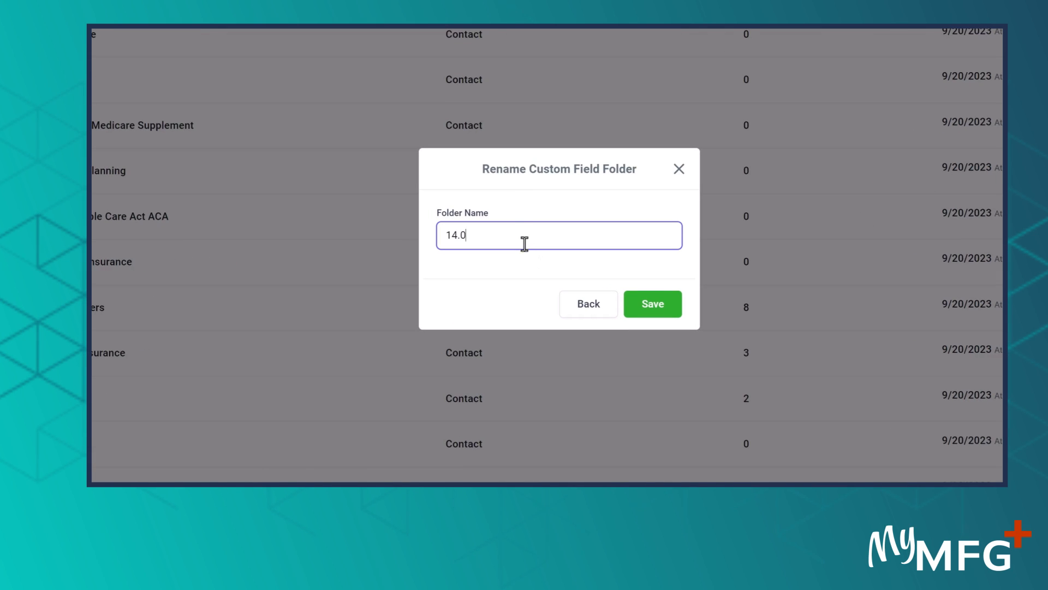
pyautogui.write('Carrier')
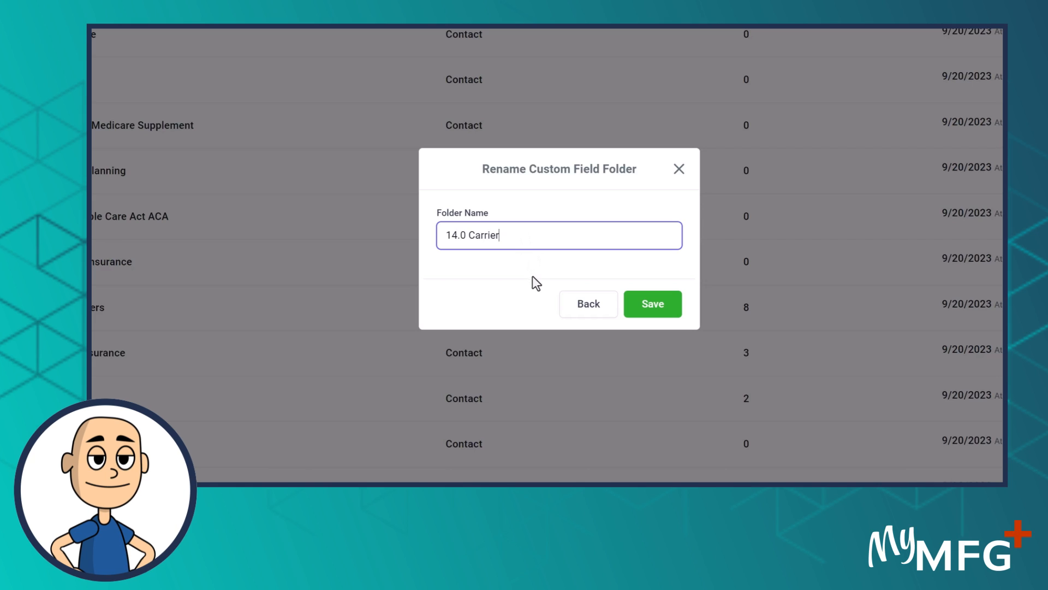
pyautogui.write(' Contact Lists')
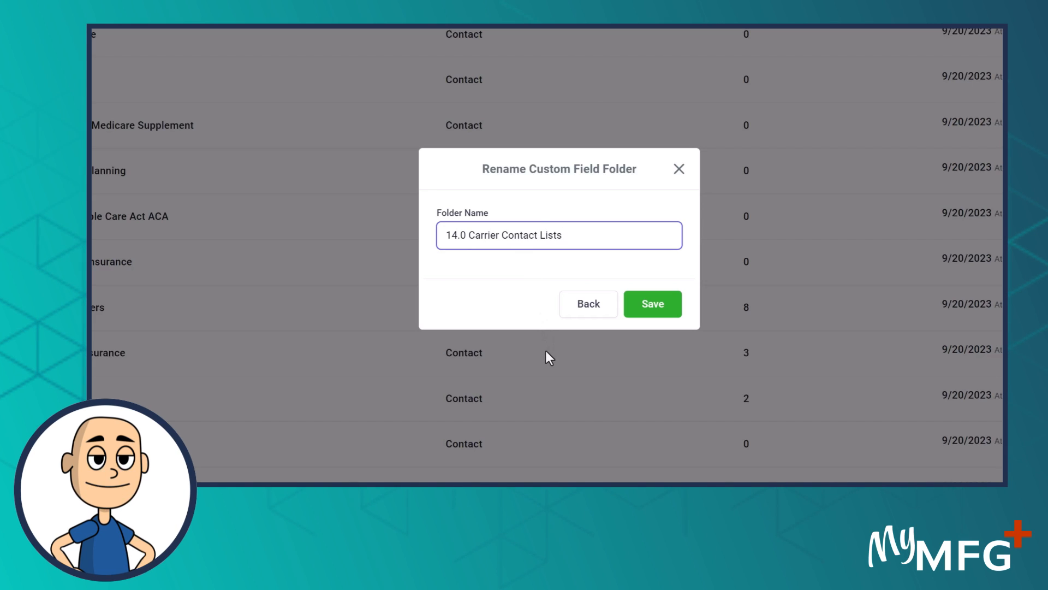
# Change the folder name to "14.0 Carrier Policies Sold (All Carriers)", save it, and open the folder
pyautogui.moveTo(503, 235); pyautogui.dragTo(621, 236)
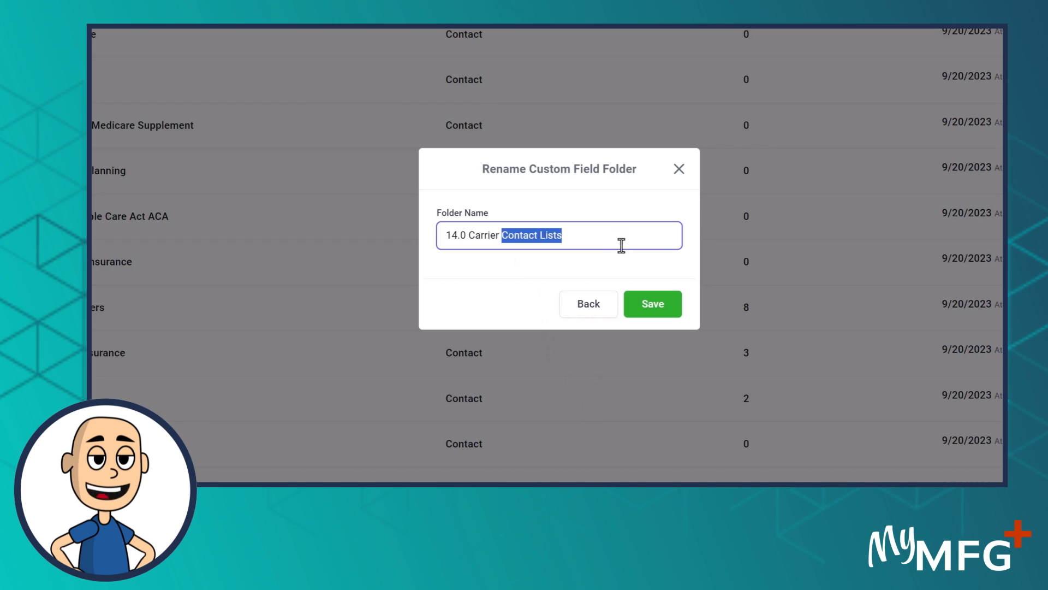
pyautogui.write('PO')
pyautogui.press('BackSpace')
pyautogui.write('olicies ')
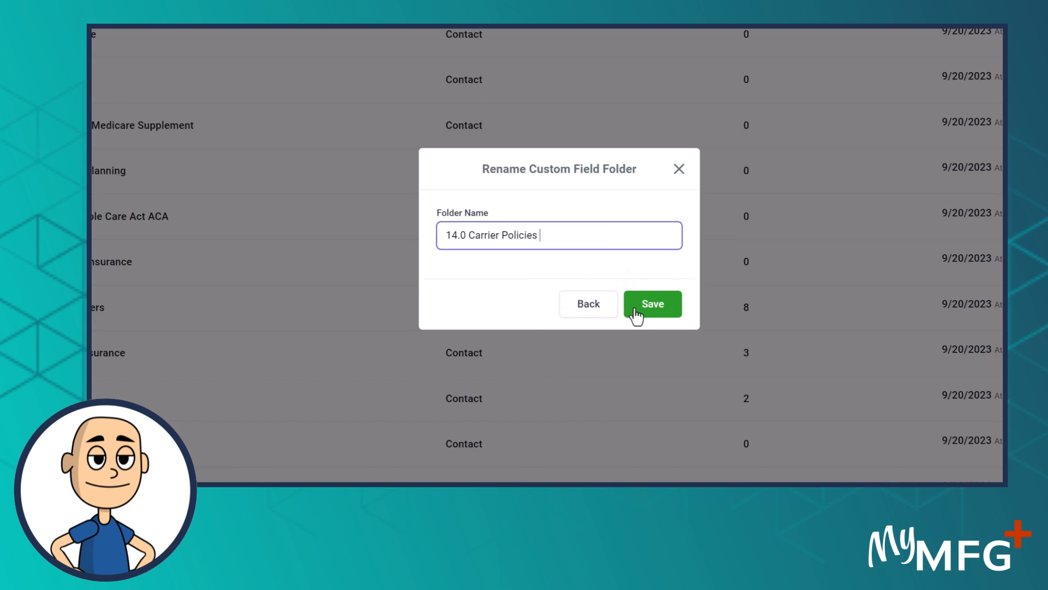
pyautogui.write('Sold A')
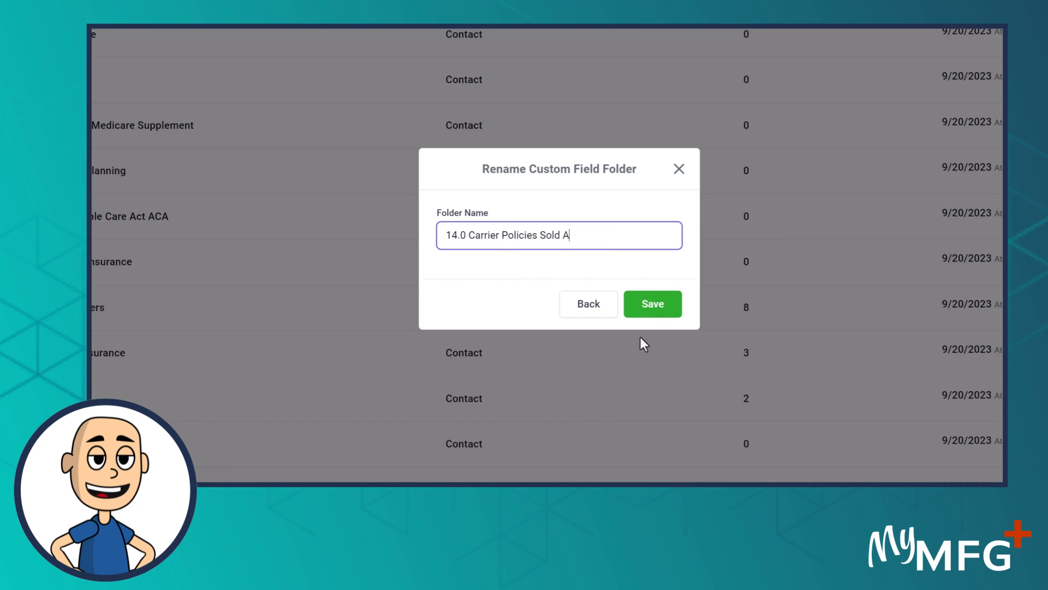
pyautogui.write('ll CaRRIER')
pyautogui.press('BackSpace')
pyautogui.press('BackSpace')
pyautogui.press('BackSpace')
pyautogui.press('BackSpace')
pyautogui.press('BackSpace')
pyautogui.write('rrier')
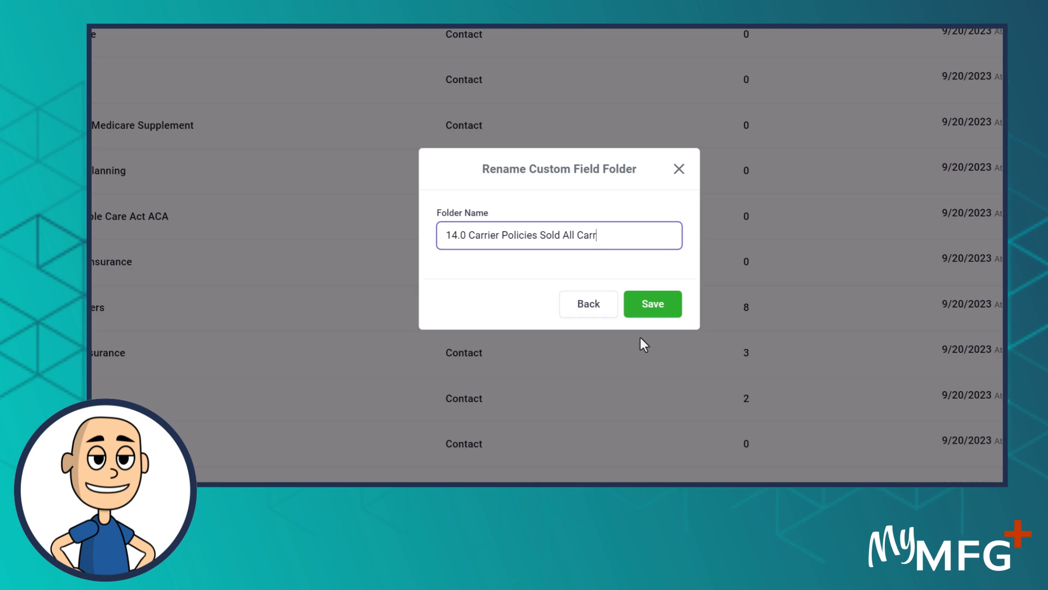
pyautogui.write('s')
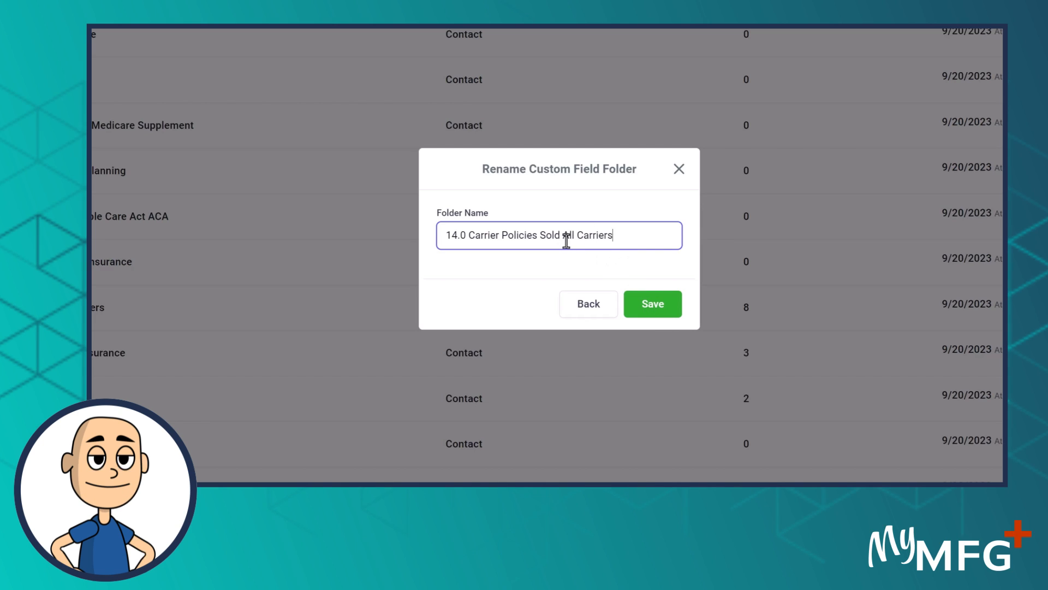
pyautogui.write('(')
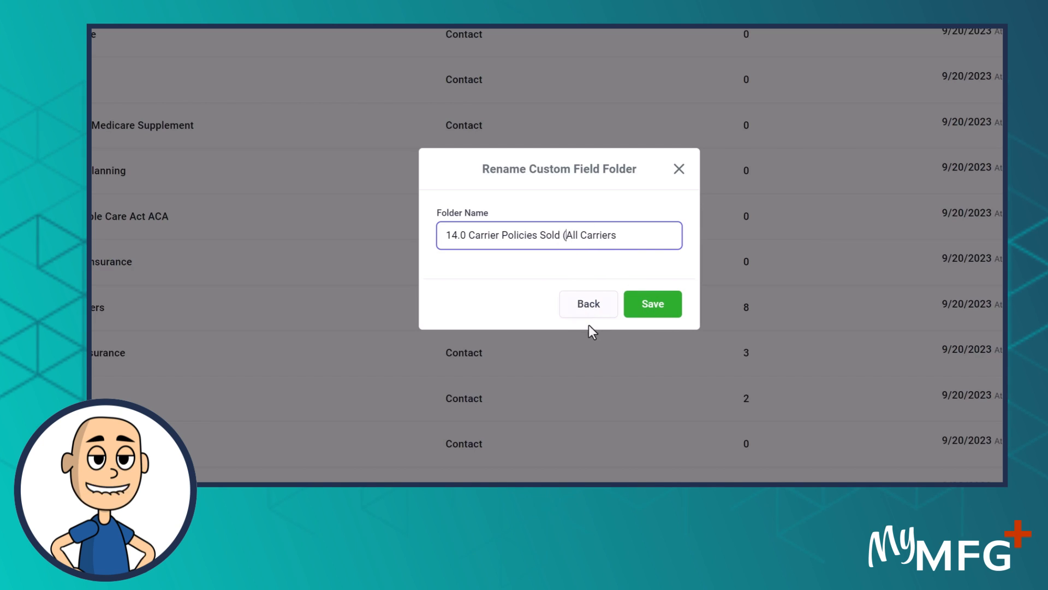
pyautogui.press('Return')
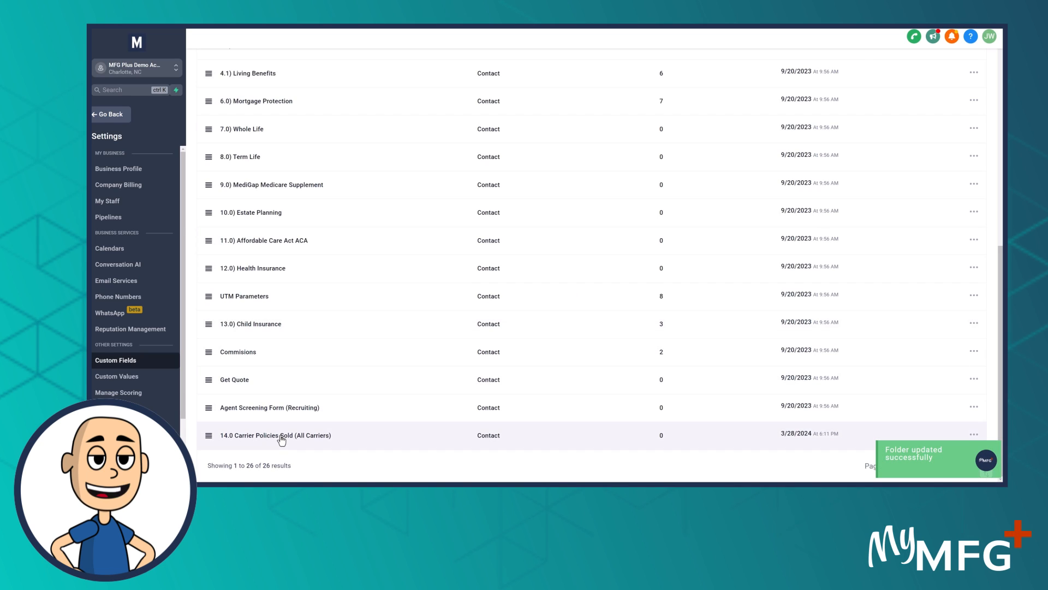
pyautogui.click(281, 439)
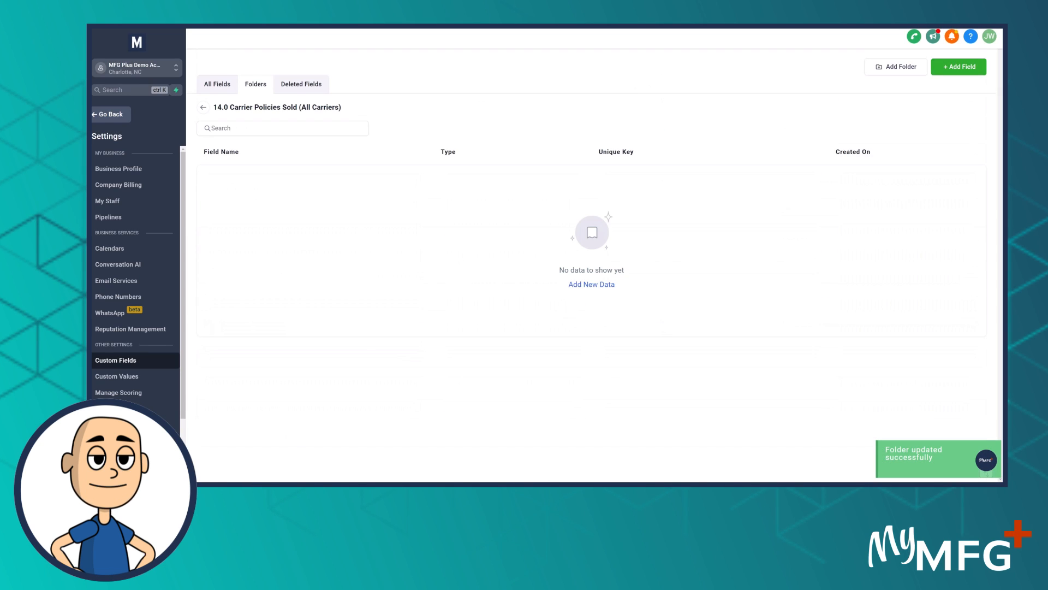
# Check the Sold Policies spreadsheet's column headers in Excel, and start a new Single Line custom field in the 14.0 folder
pyautogui.moveTo(92, 94); pyautogui.dragTo(489, 93)
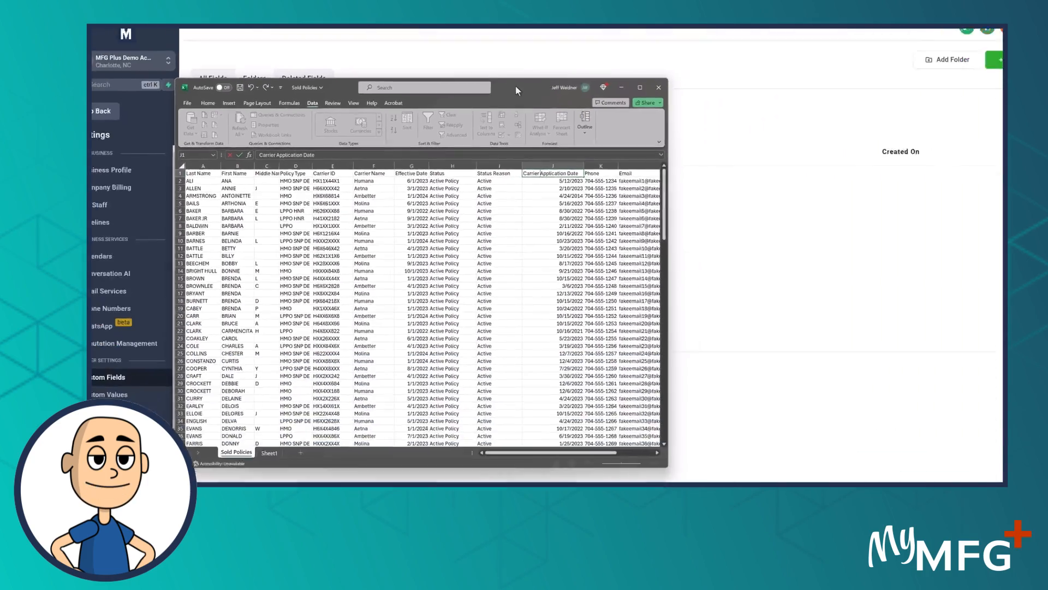
pyautogui.moveTo(517, 91); pyautogui.dragTo(92, 92)
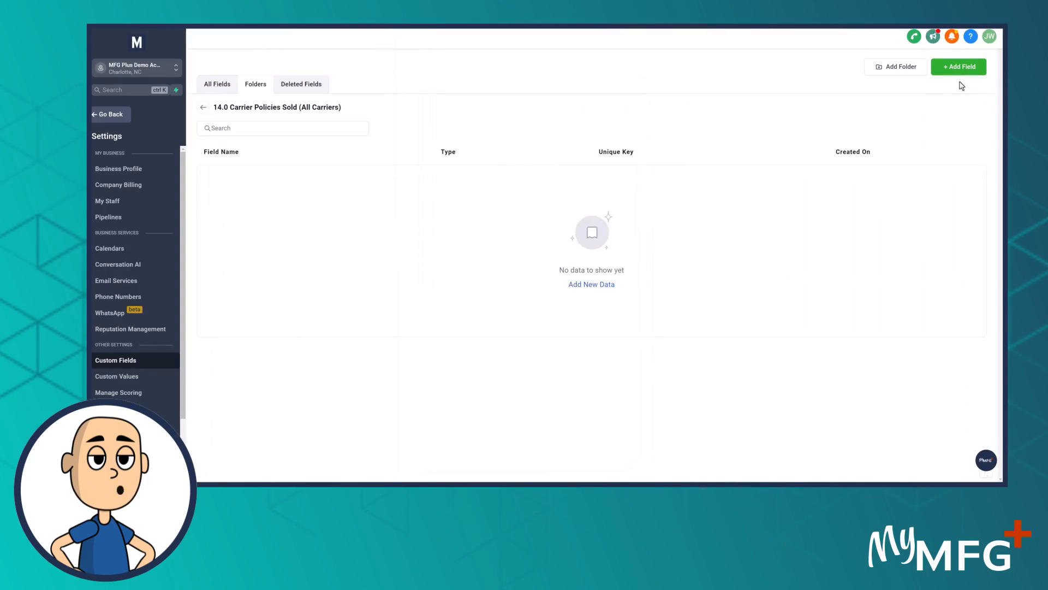
pyautogui.click(959, 67)
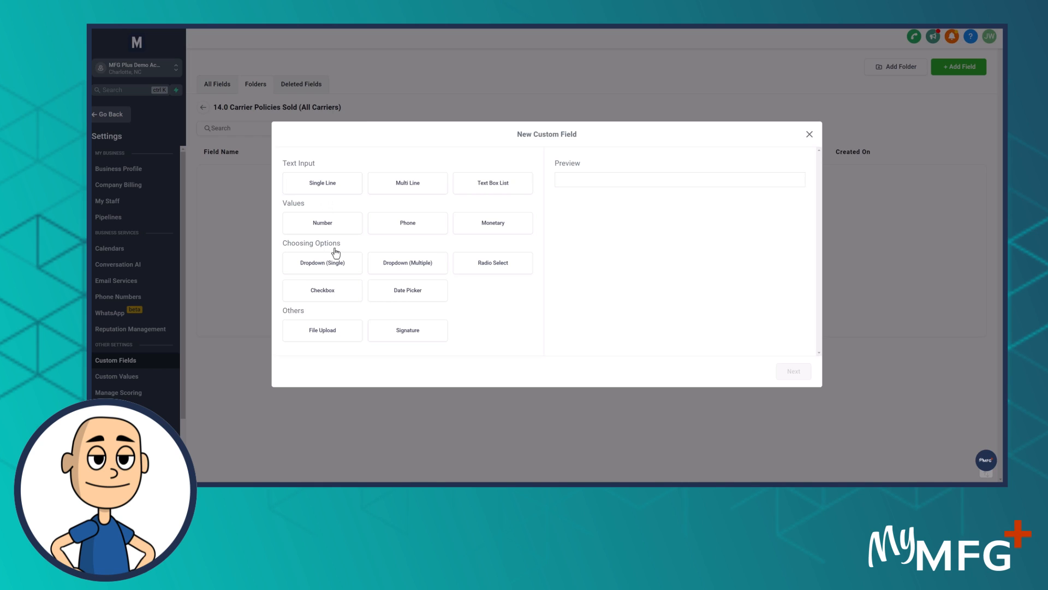
pyautogui.click(338, 188)
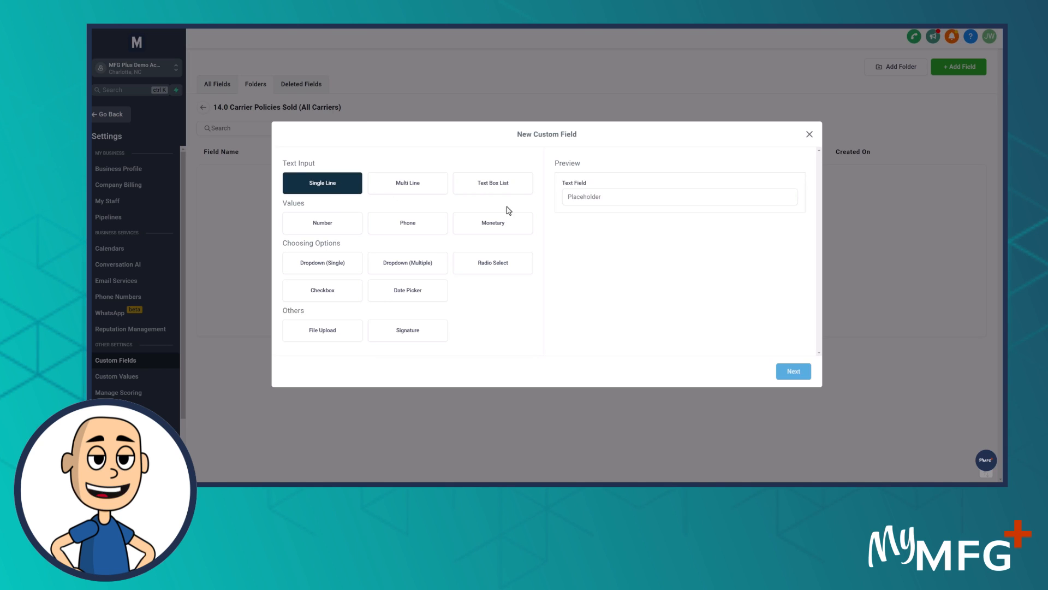
pyautogui.click(794, 372)
# Name the single-line field "Policy Type", use the same text as its placeholder, and save it
pyautogui.click(327, 235)
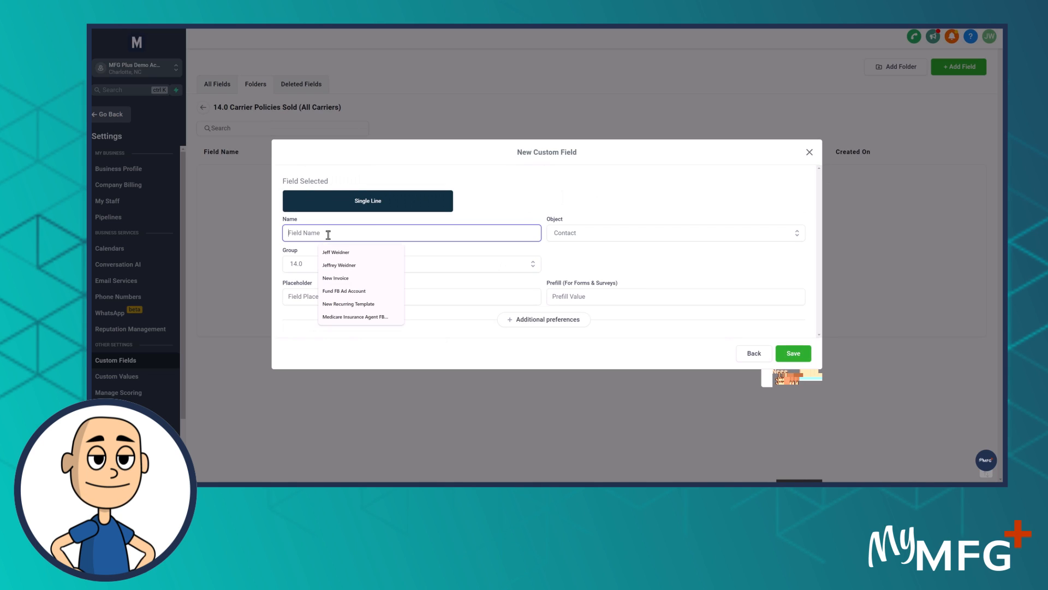
pyautogui.write('Policy Type')
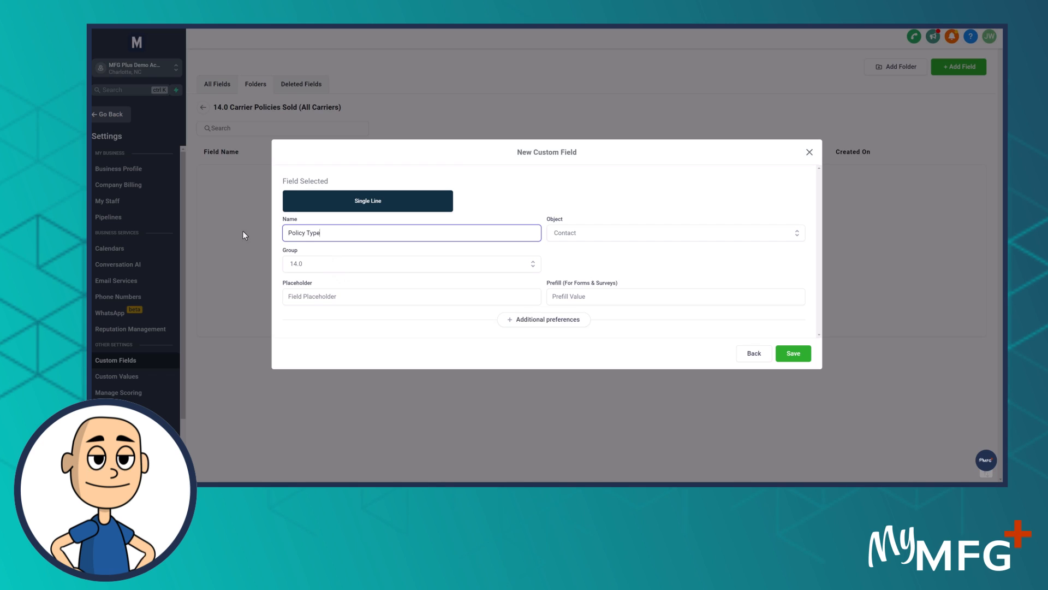
pyautogui.hotkey('ctrl', 'a')
pyautogui.hotkey('ctrl', 'c')
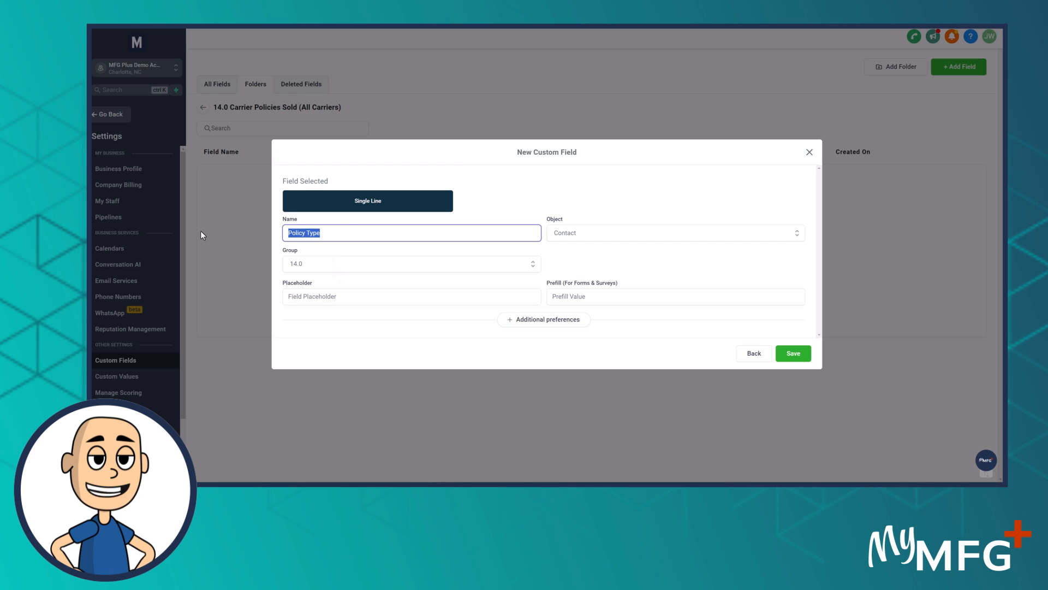
pyautogui.click(314, 298)
pyautogui.hotkey('ctrl', 'v')
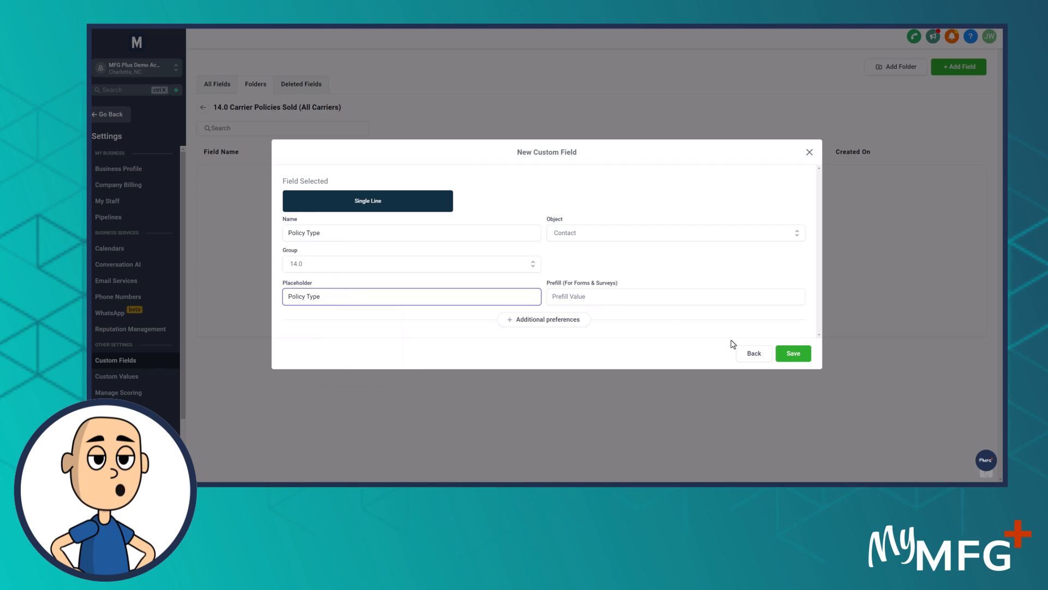
pyautogui.click(793, 353)
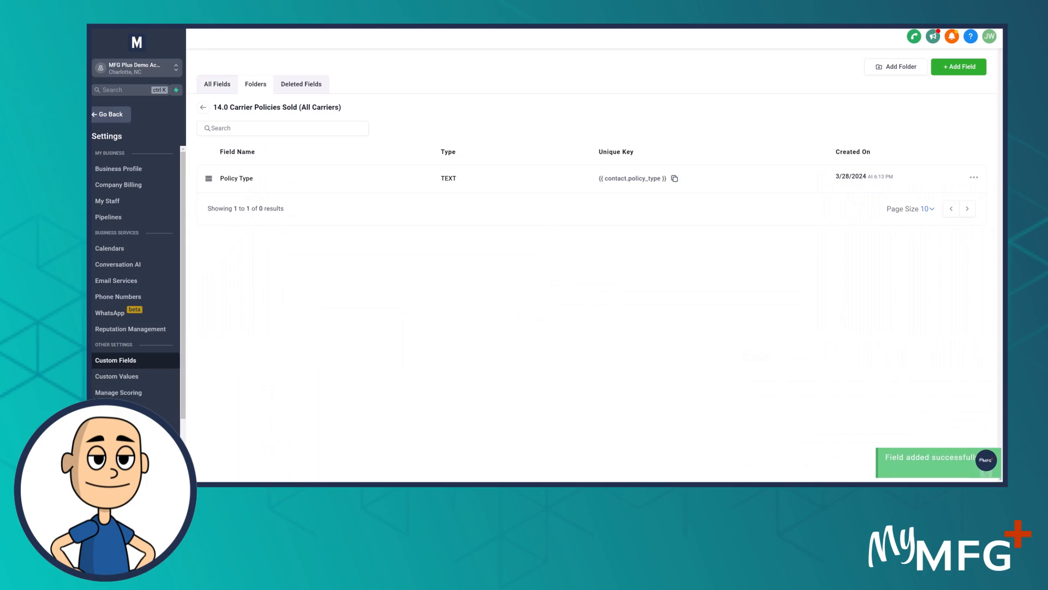
# Check the spreadsheet for the next header, and add a Single Line field with "Carrier ID" as its name and placeholder
pyautogui.moveTo(90, 86); pyautogui.dragTo(446, 95)
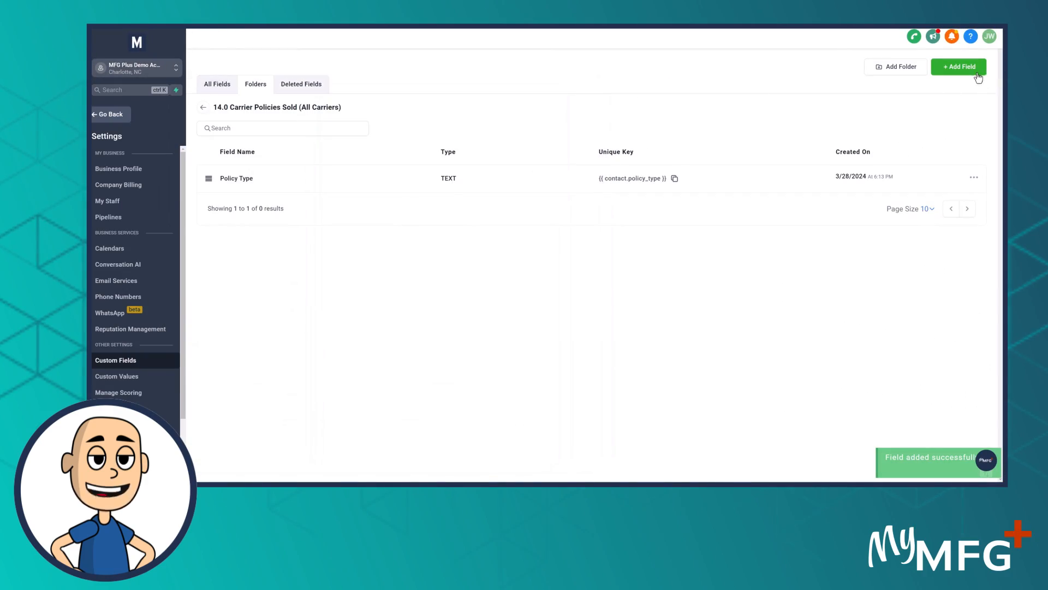
pyautogui.click(977, 74)
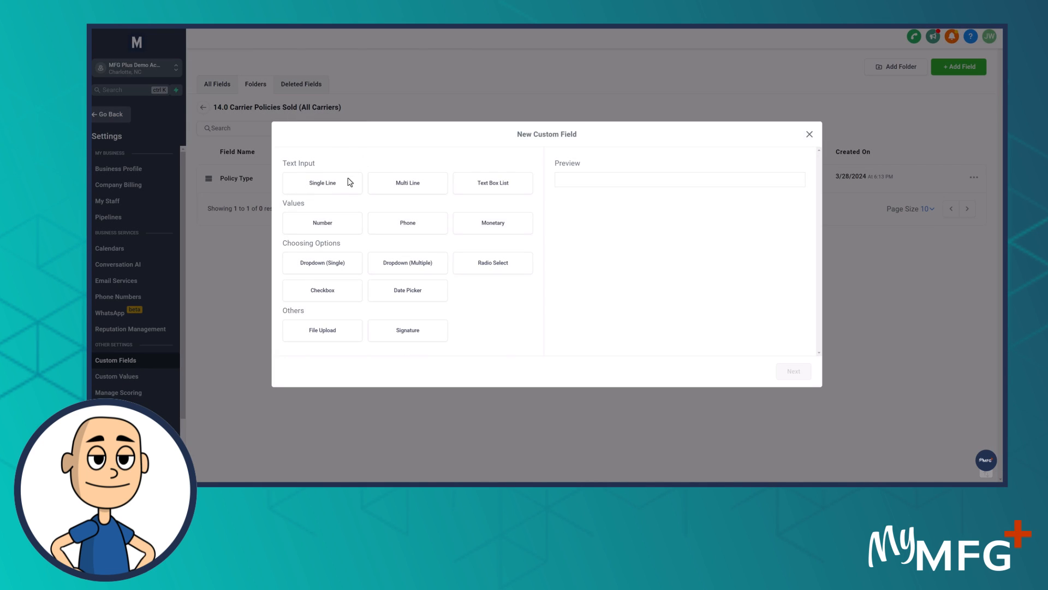
pyautogui.click(336, 185)
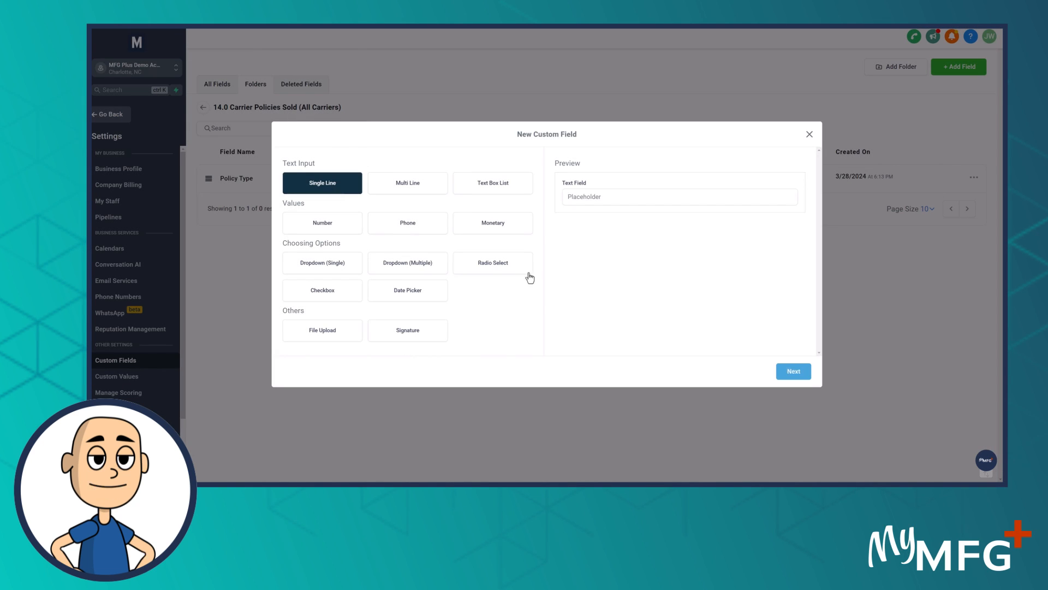
pyautogui.click(793, 371)
pyautogui.click(305, 233)
pyautogui.write('Carrier ID')
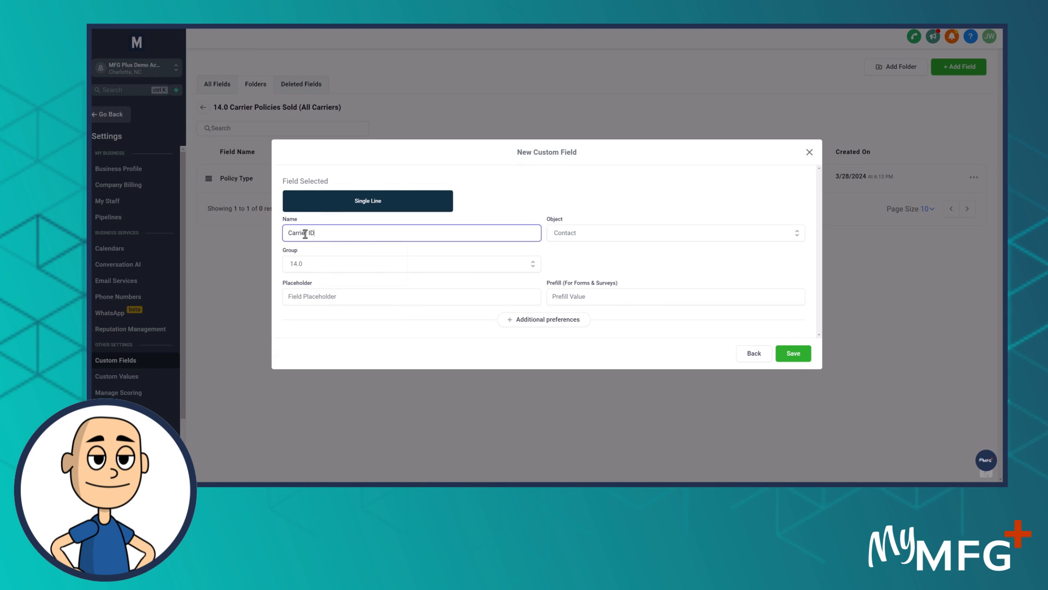
pyautogui.hotkey('ctrl', 'a')
pyautogui.hotkey('ctrl', 'c')
pyautogui.click(304, 296)
pyautogui.hotkey('ctrl', 'v')
pyautogui.click(794, 352)
# Consult the spreadsheet headers again, and add a Single Line field with "Carrier Name" as its name and placeholder
pyautogui.moveTo(91, 96); pyautogui.dragTo(461, 94)
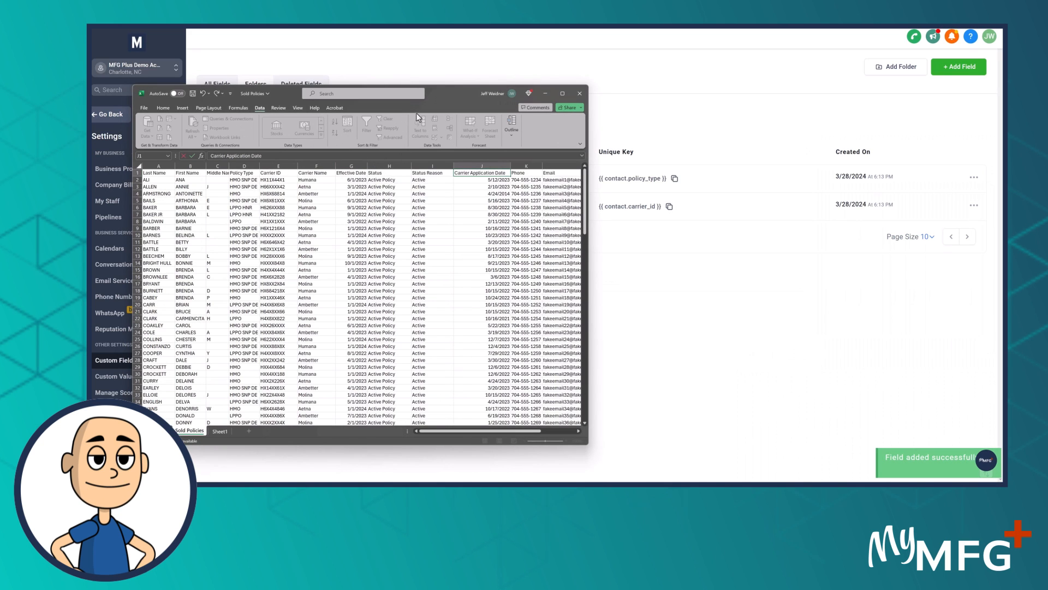
pyautogui.click(545, 93)
pyautogui.click(956, 67)
pyautogui.click(344, 181)
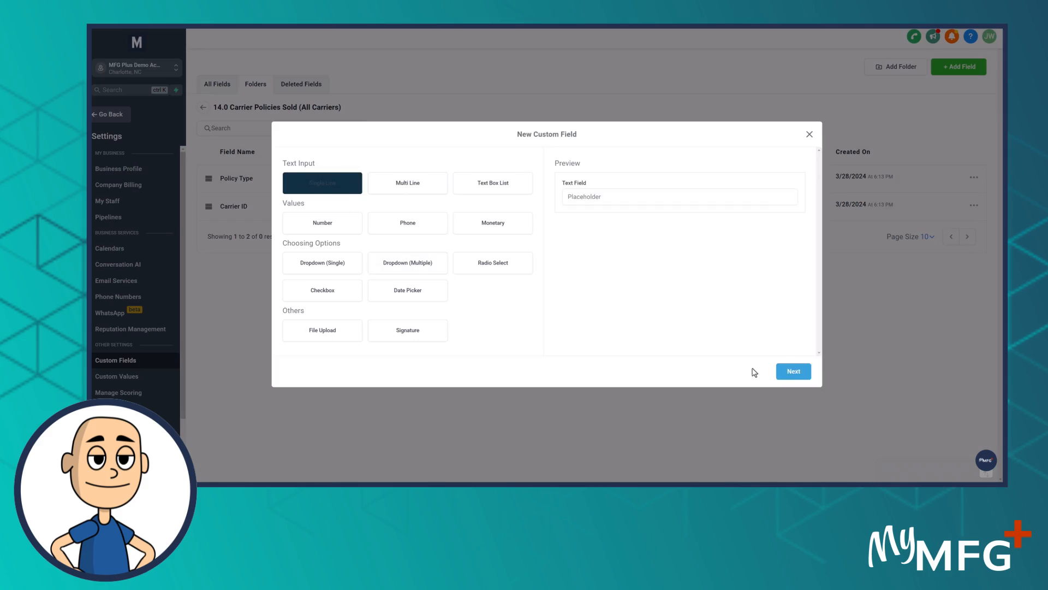
pyautogui.click(794, 370)
pyautogui.click(299, 231)
pyautogui.write('Carrier Name')
pyautogui.hotkey('ctrl', 'a')
pyautogui.hotkey('ctrl', 'c')
pyautogui.click(444, 296)
pyautogui.hotkey('ctrl', 'v')
pyautogui.click(794, 354)
# Check the header after Carrier Name in the spreadsheet, and add a Date Picker field named "Effective Date"
pyautogui.hotkey('alt', 'Tab')
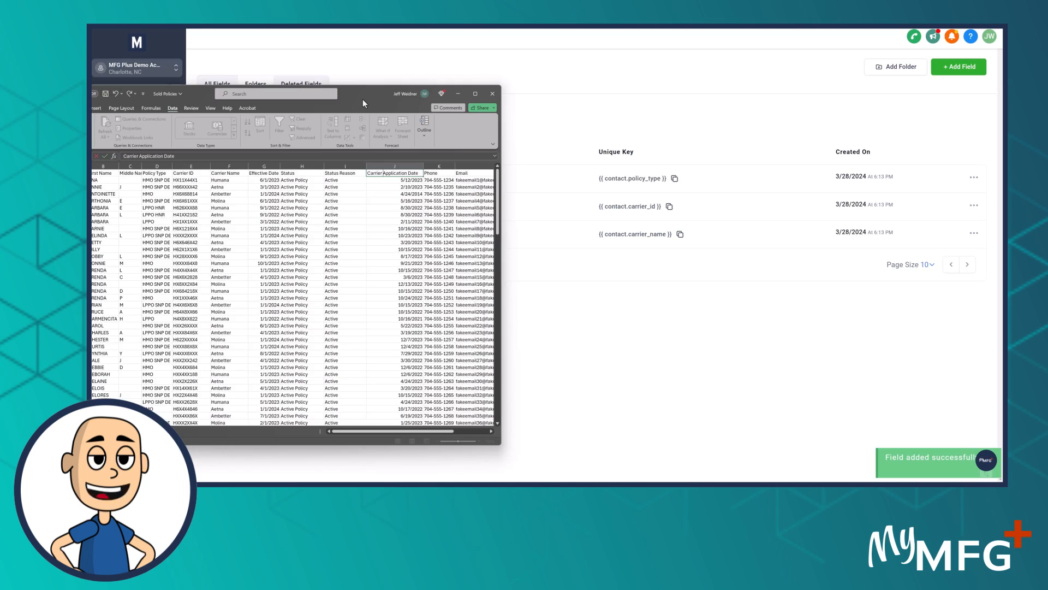
pyautogui.hotkey('alt', 'Tab')
pyautogui.click(965, 75)
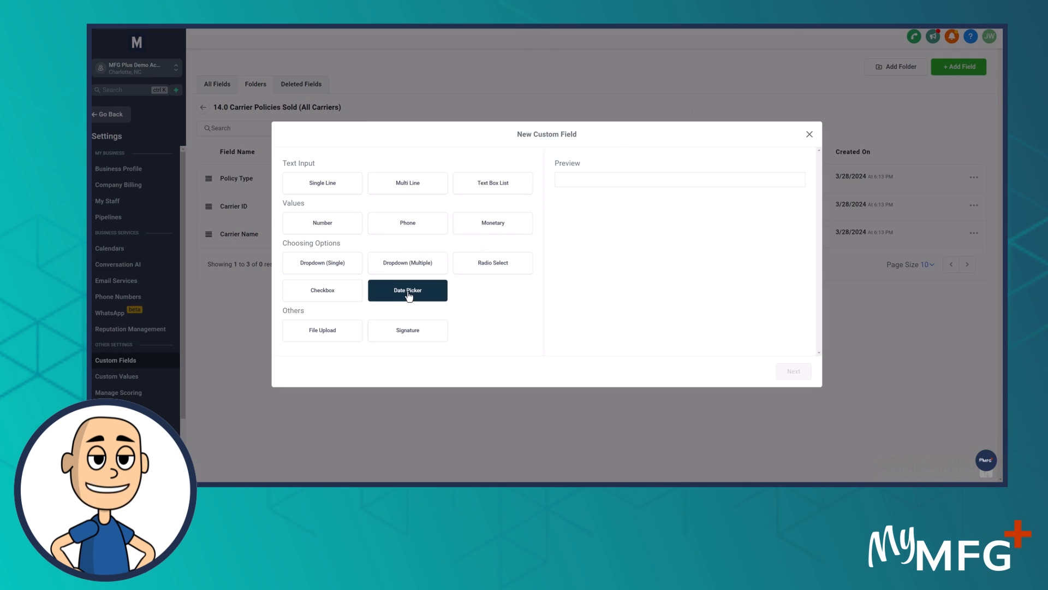
pyautogui.click(432, 295)
pyautogui.click(795, 370)
pyautogui.write('Effective Date')
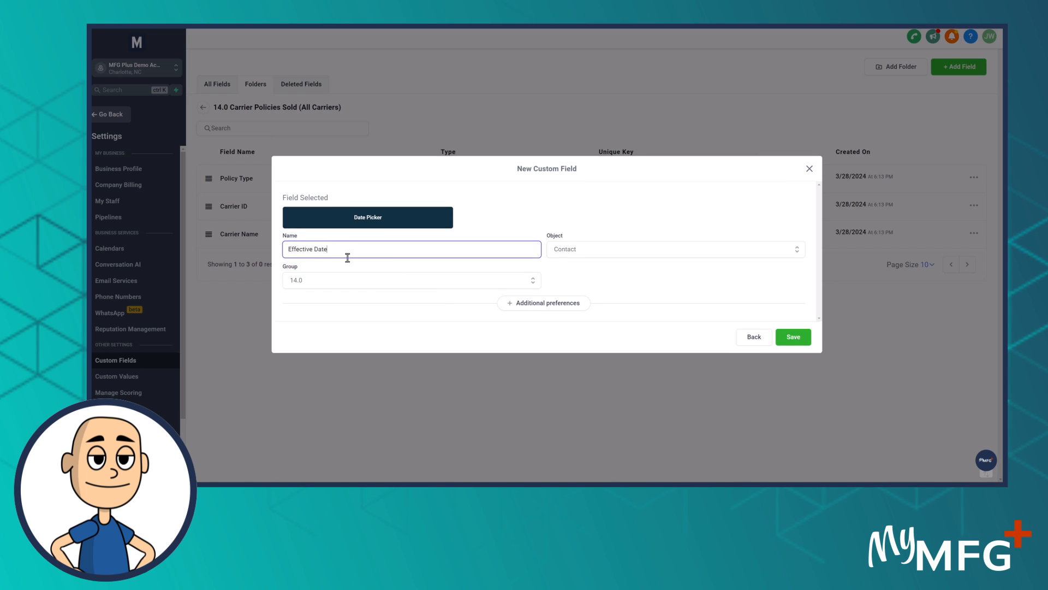
pyautogui.click(793, 337)
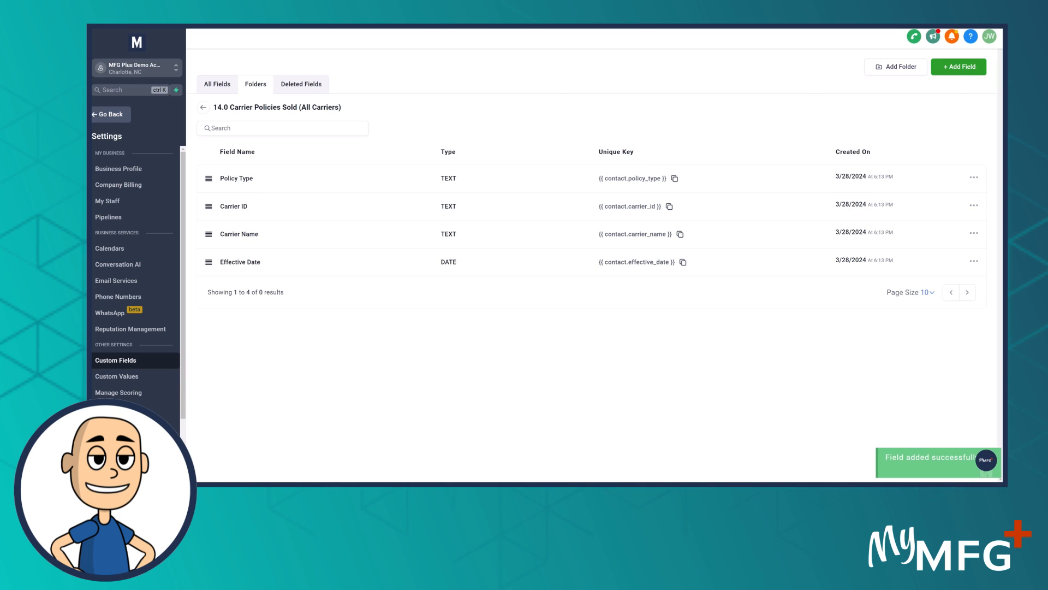
# Check the header after Effective Date in the spreadsheet, and add a Single Line field with "Status" as its name and placeholder
pyautogui.hotkey('alt', 'Tab')
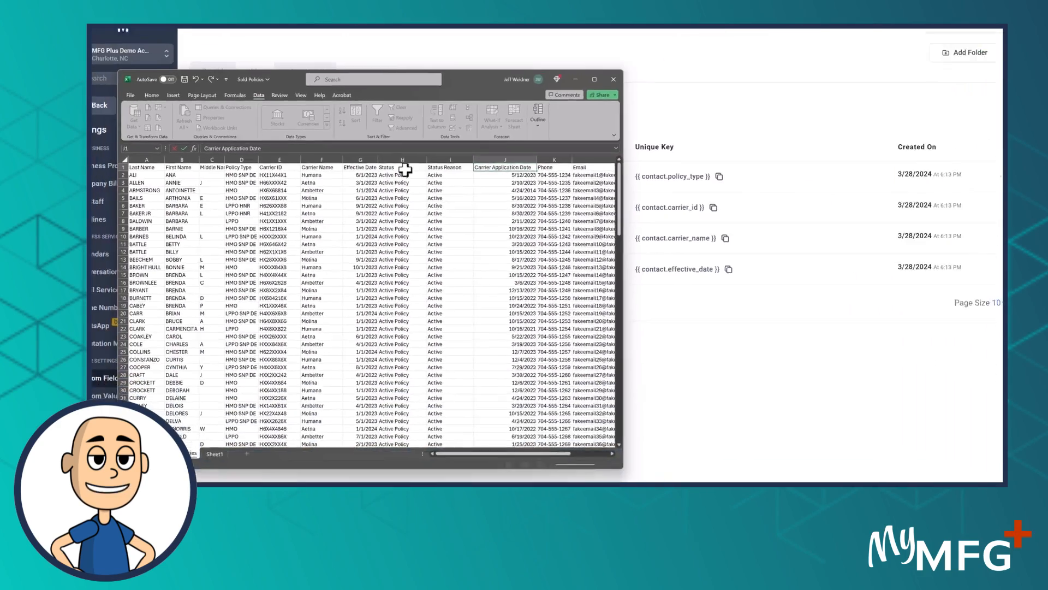
pyautogui.hotkey('alt', 'Tab')
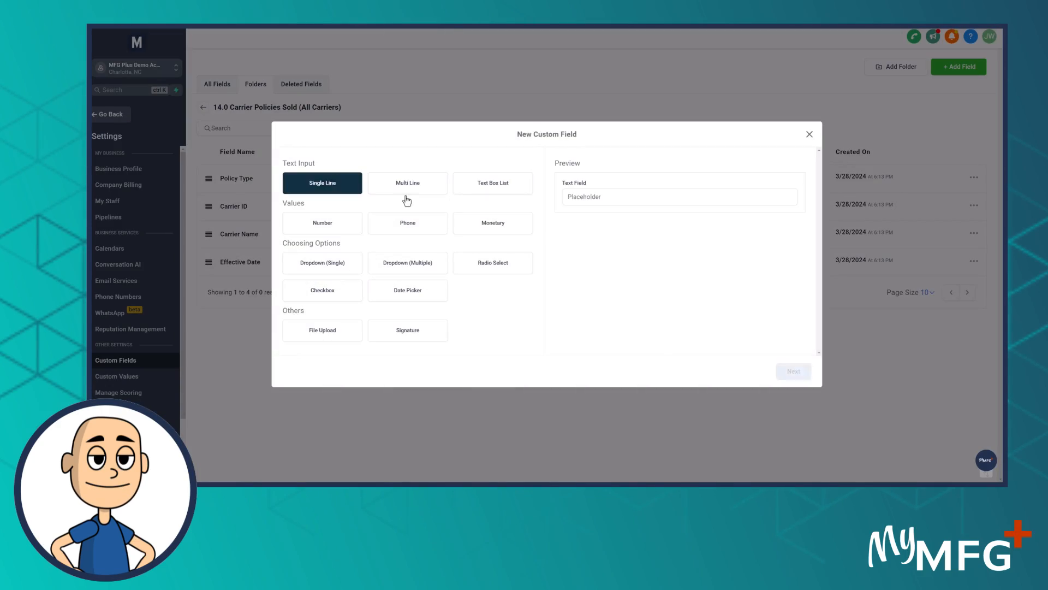
pyautogui.click(792, 373)
pyautogui.click(343, 233)
pyautogui.write('Status')
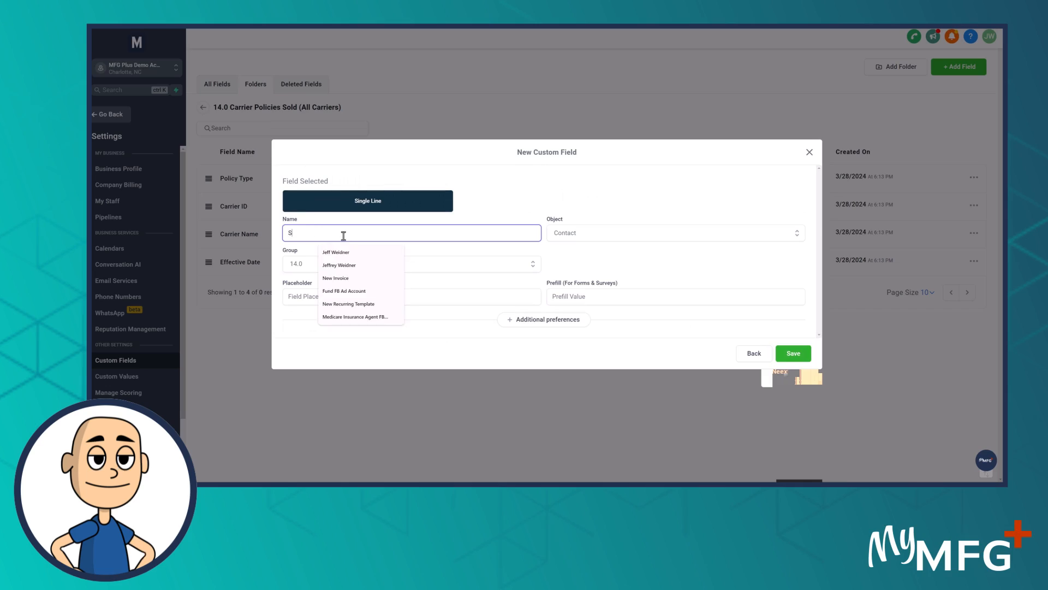
pyautogui.hotkey('ctrl', 'c')
pyautogui.click(361, 300)
pyautogui.hotkey('ctrl', 'v')
pyautogui.click(783, 354)
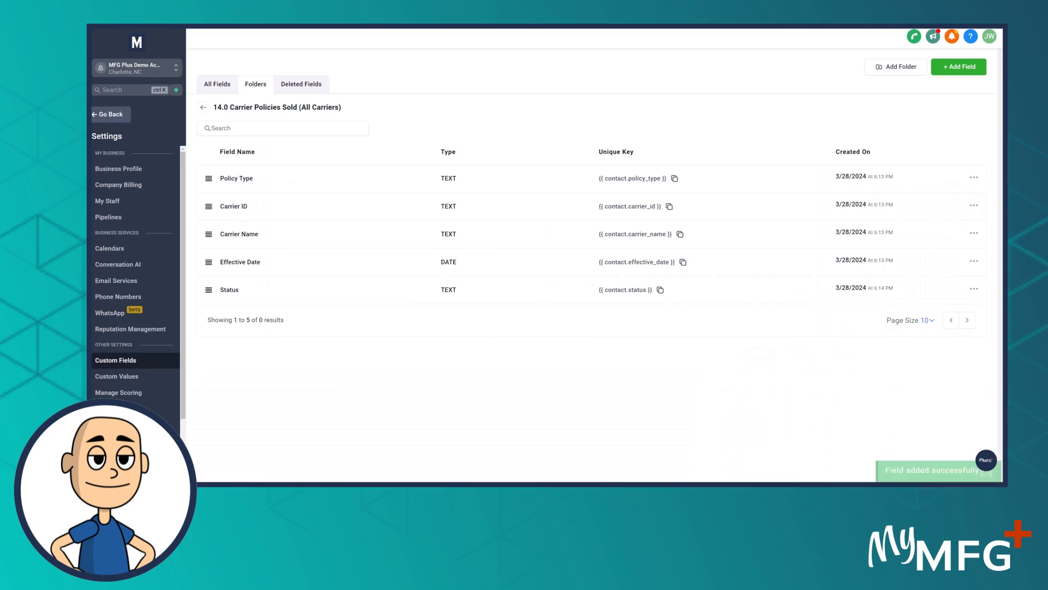
# Review the spreadsheet's Status Reason column, and add a Date Picker field named "Carrier Application Date" to the 14.0 folder
pyautogui.hotkey('alt', 'Tab')
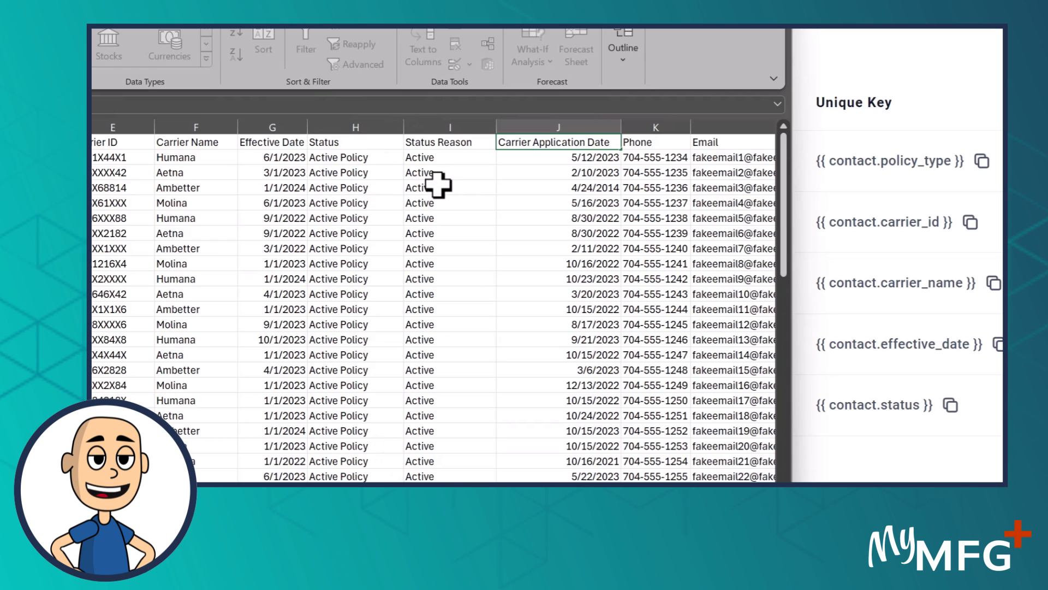
pyautogui.click(447, 127)
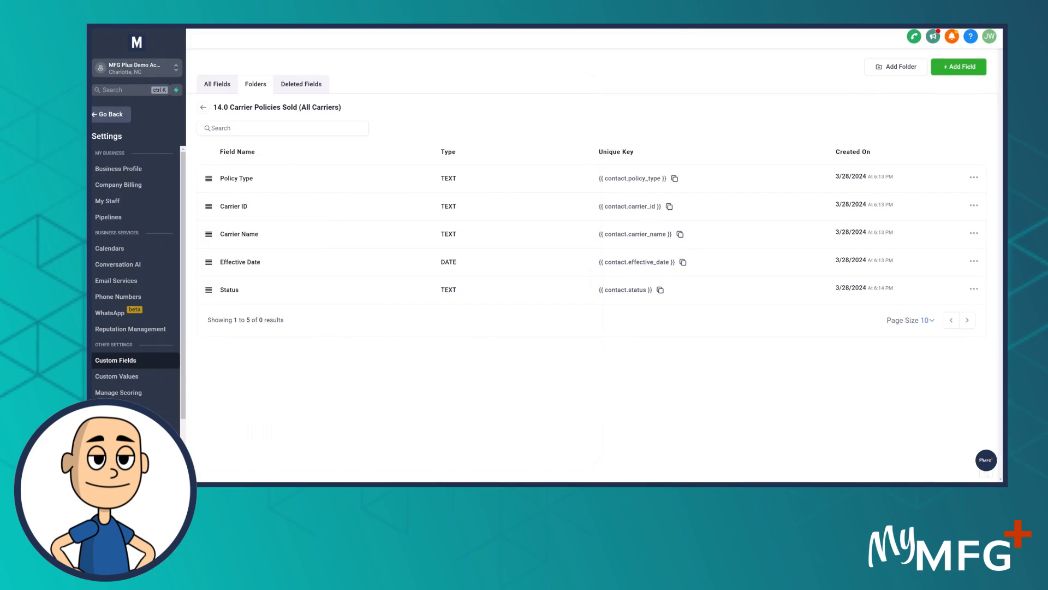
pyautogui.click(959, 67)
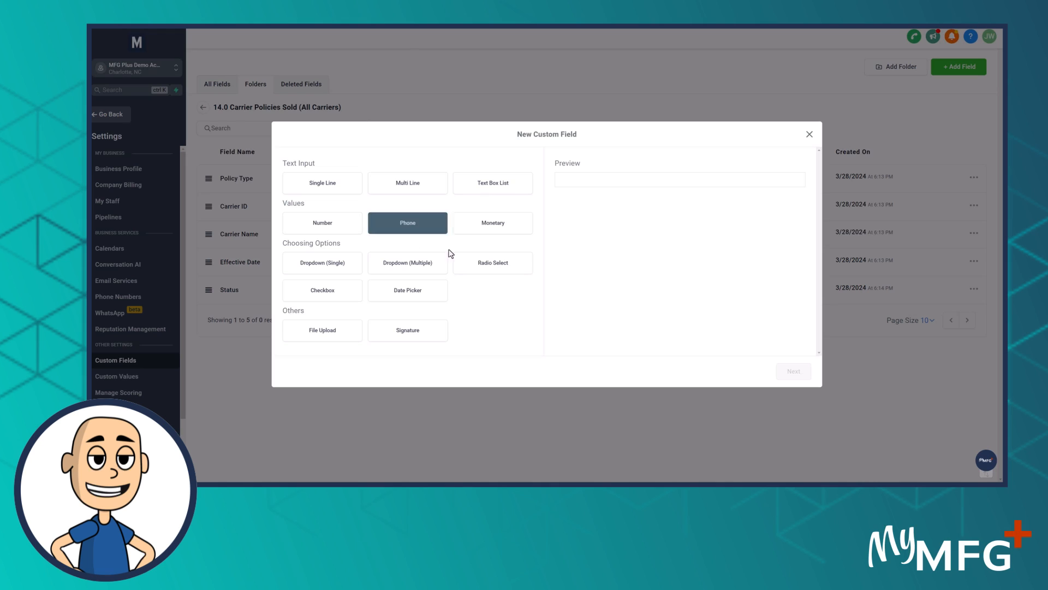
pyautogui.click(409, 293)
pyautogui.click(794, 371)
pyautogui.click(355, 251)
pyautogui.write('Carrier Application Date')
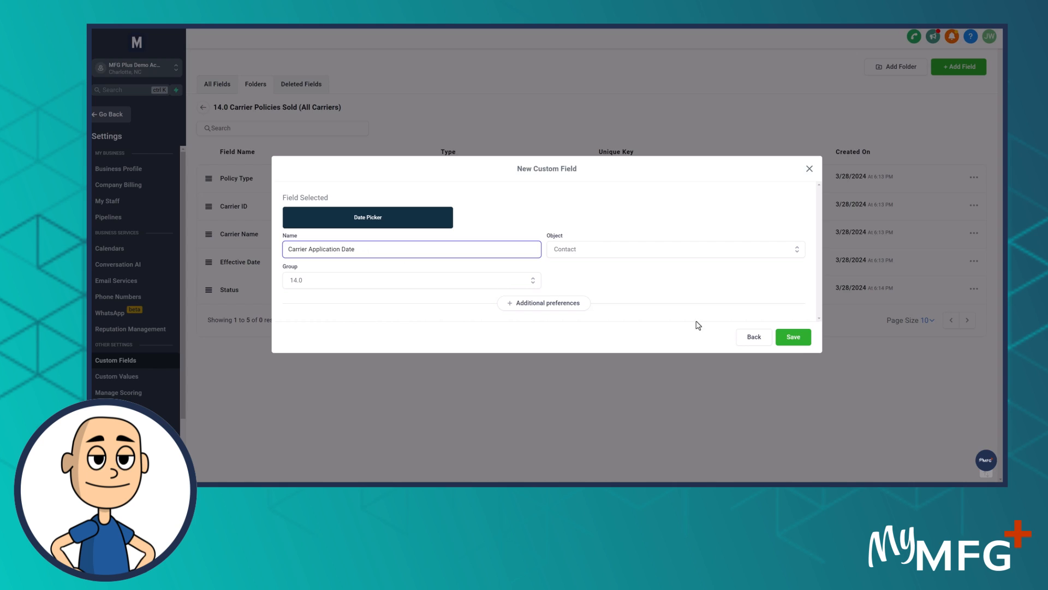
pyautogui.click(793, 336)
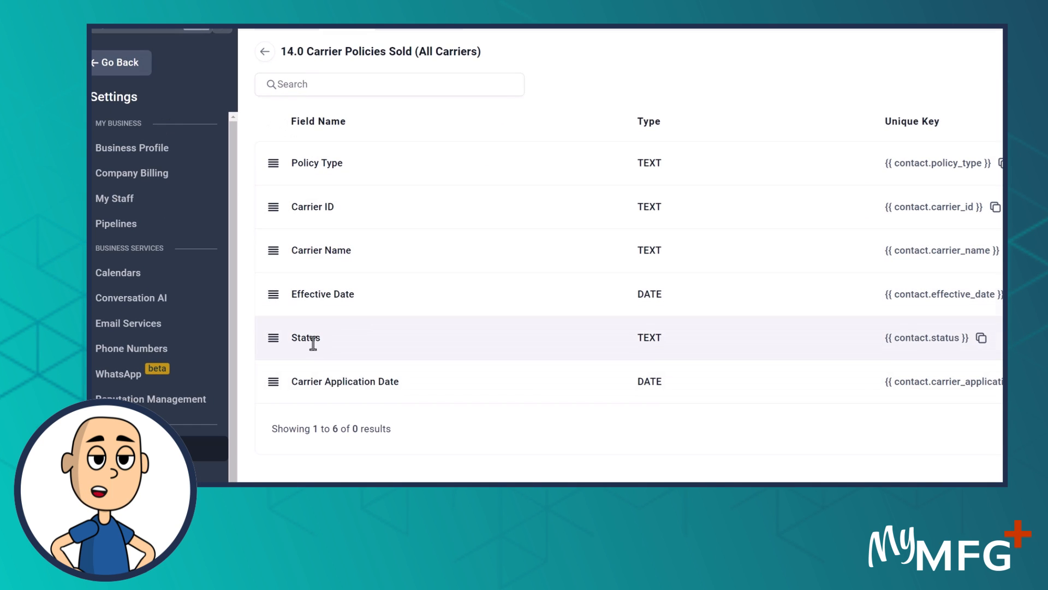
# Widen the Sold Policies spreadsheet window in Excel to show the columns through Date of Birth, and save the file
pyautogui.moveTo(93, 103); pyautogui.dragTo(451, 102)
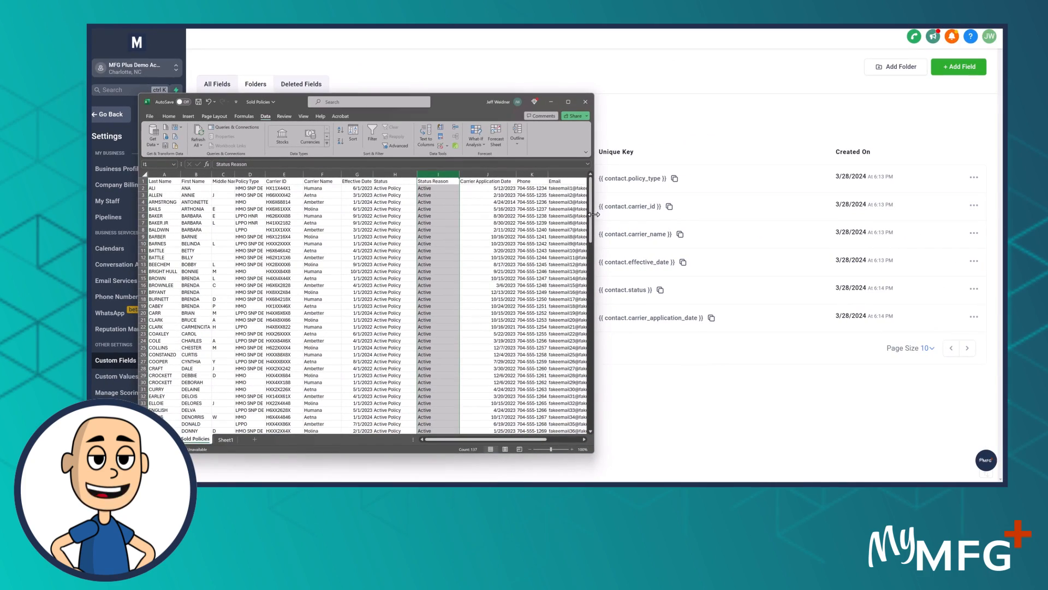
pyautogui.moveTo(598, 228); pyautogui.dragTo(752, 225)
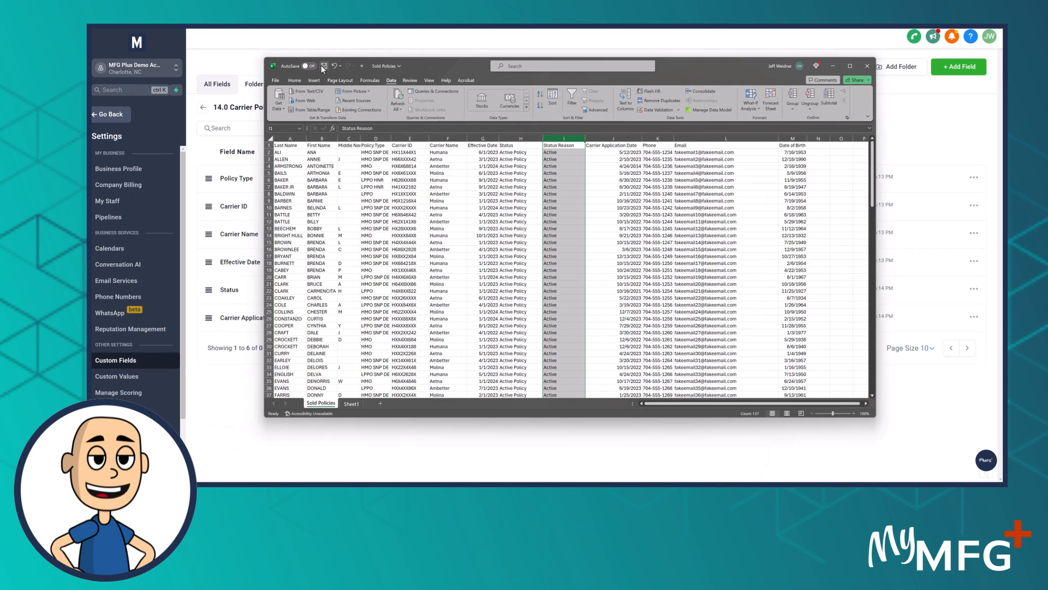
pyautogui.click(324, 66)
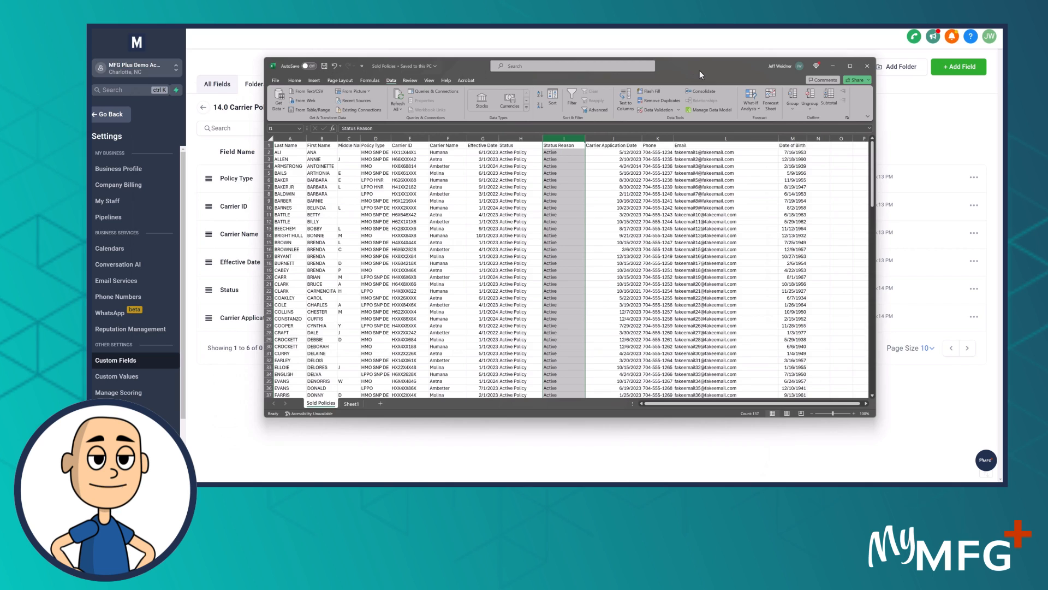
pyautogui.moveTo(693, 69); pyautogui.dragTo(300, 72)
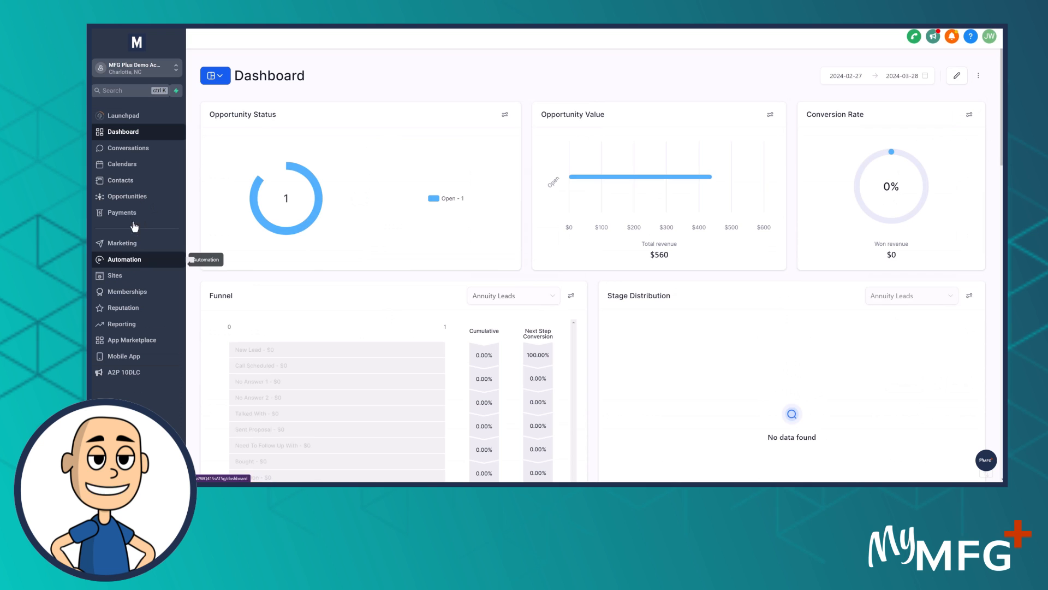
# Start a contact import, upload the Sold Policies CSV file, copy its name without the extension, and continue to column mapping
pyautogui.click(114, 180)
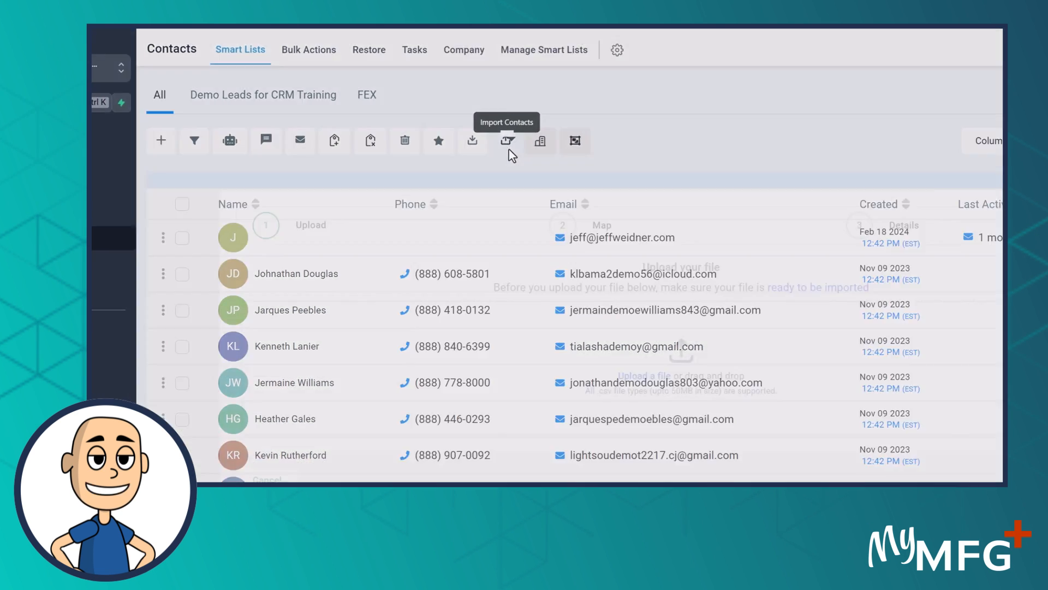
pyautogui.click(522, 148)
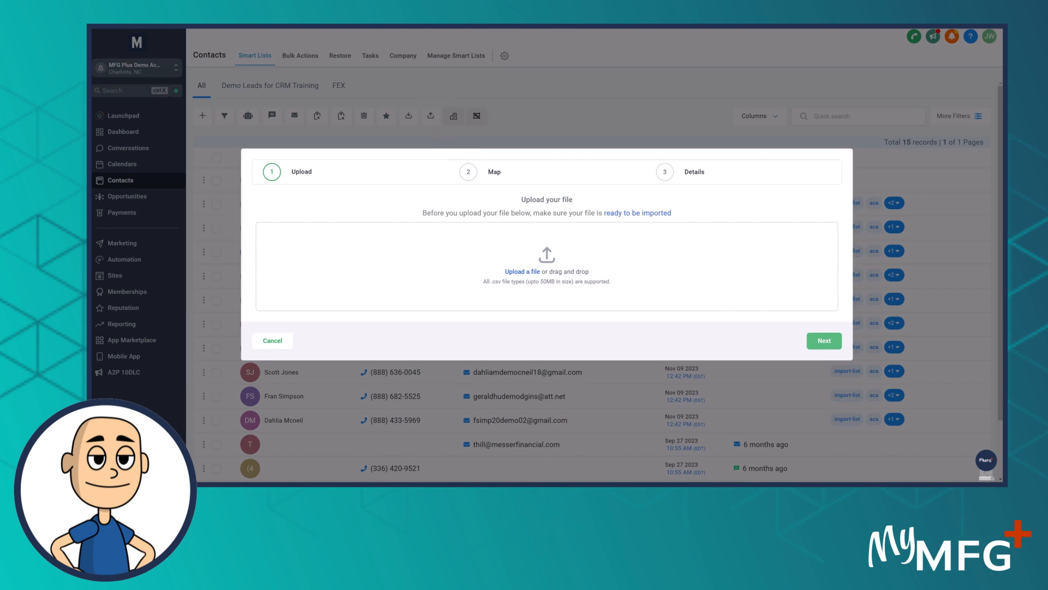
pyautogui.click(528, 278)
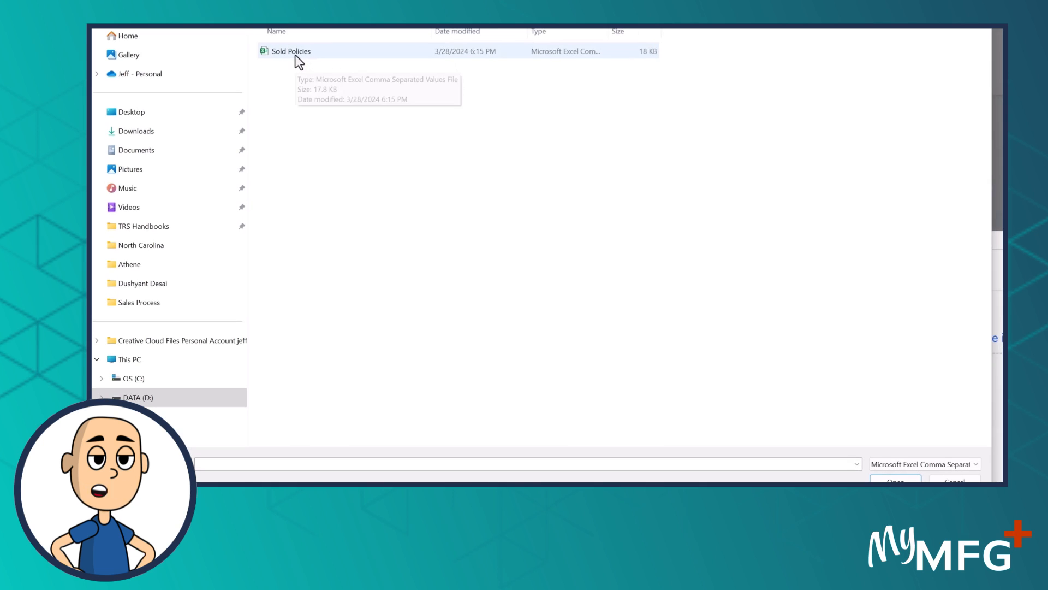
pyautogui.click(295, 53)
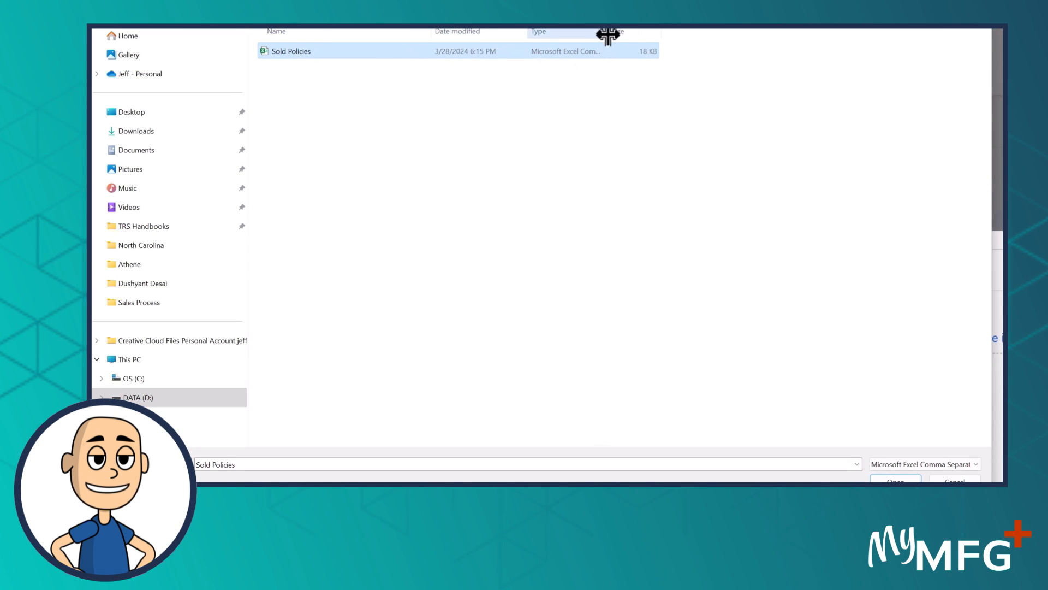
pyautogui.moveTo(608, 35); pyautogui.dragTo(732, 32)
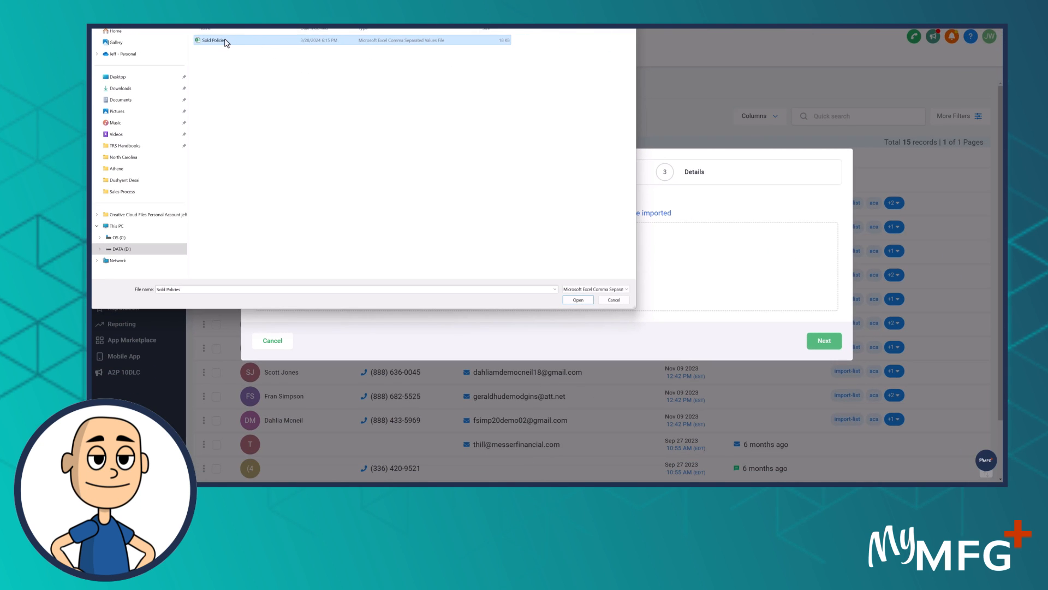
pyautogui.doubleClick(225, 42)
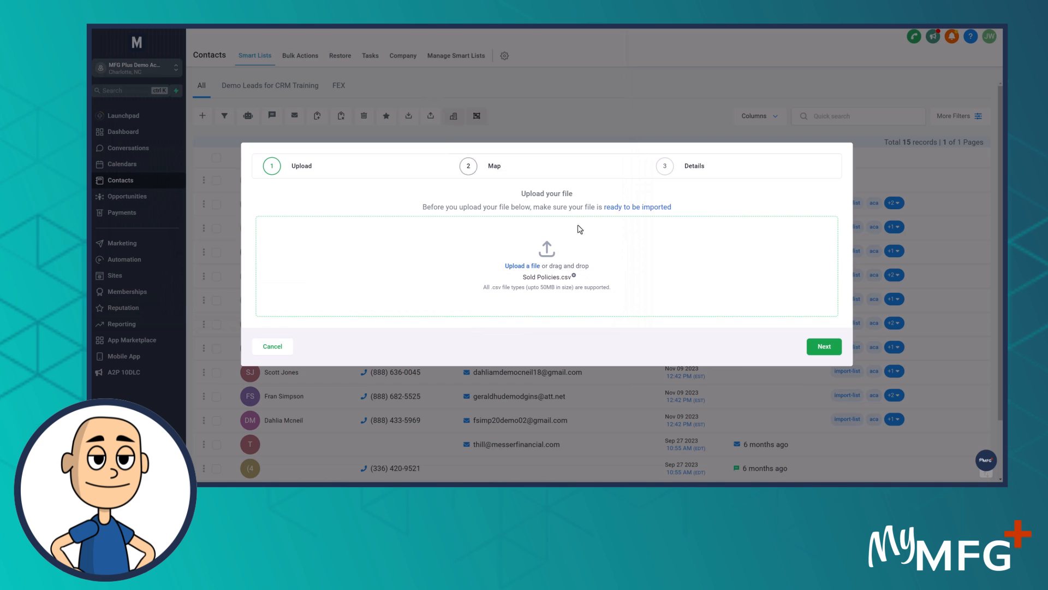
pyautogui.moveTo(525, 279); pyautogui.dragTo(554, 278)
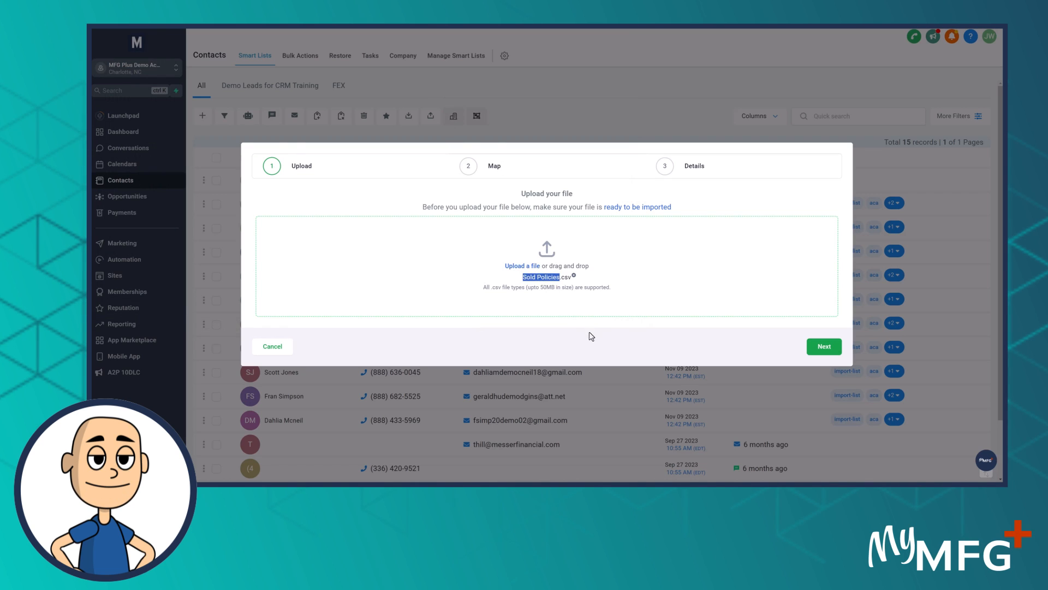
pyautogui.click(824, 346)
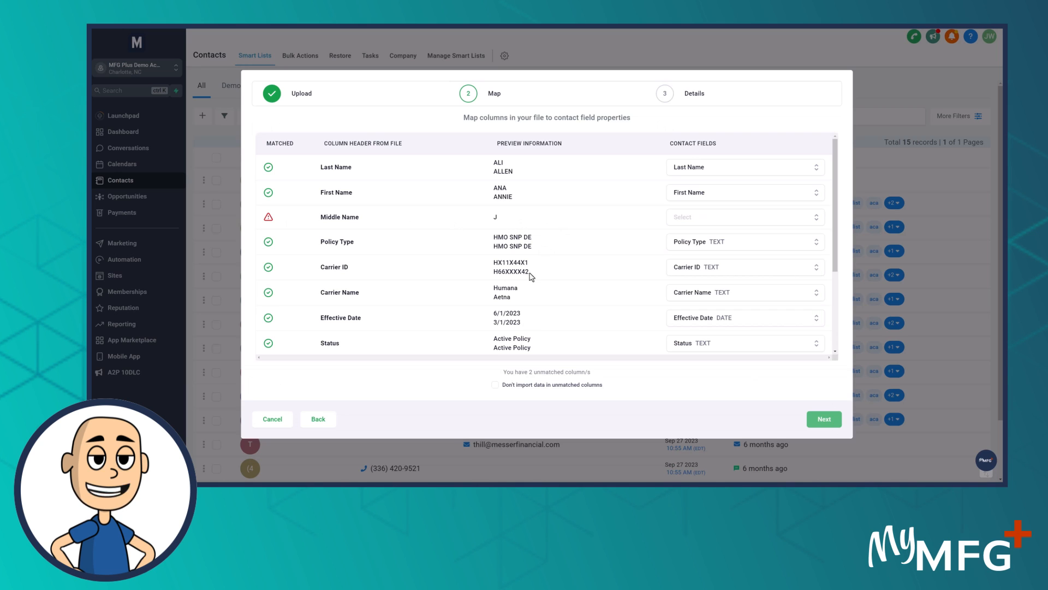
# Review the column mapping and exclude data in unmatched columns from the import
pyautogui.scroll(-5, 492, 235)
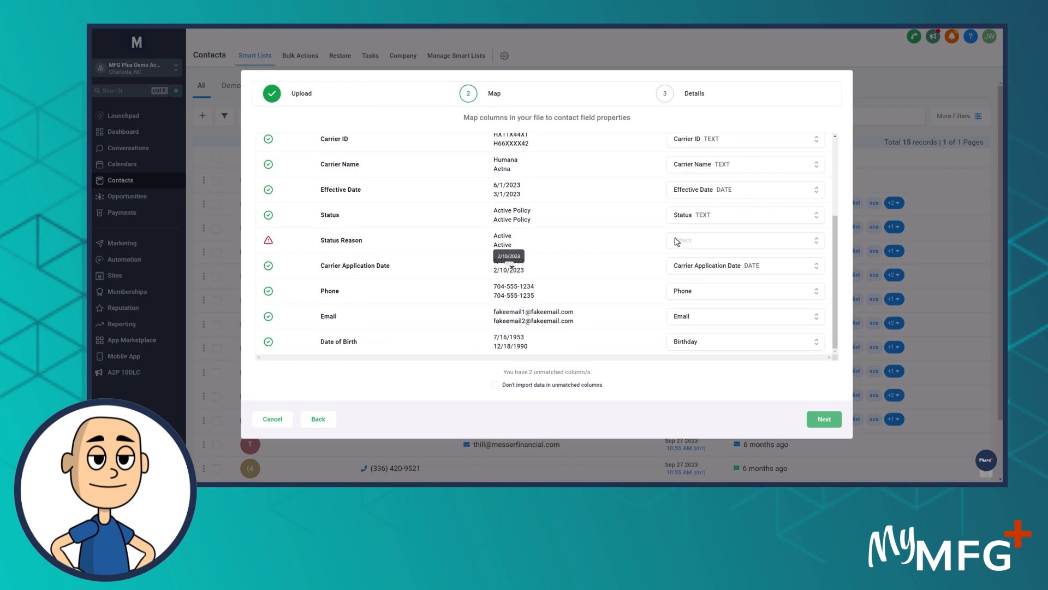
pyautogui.click(495, 385)
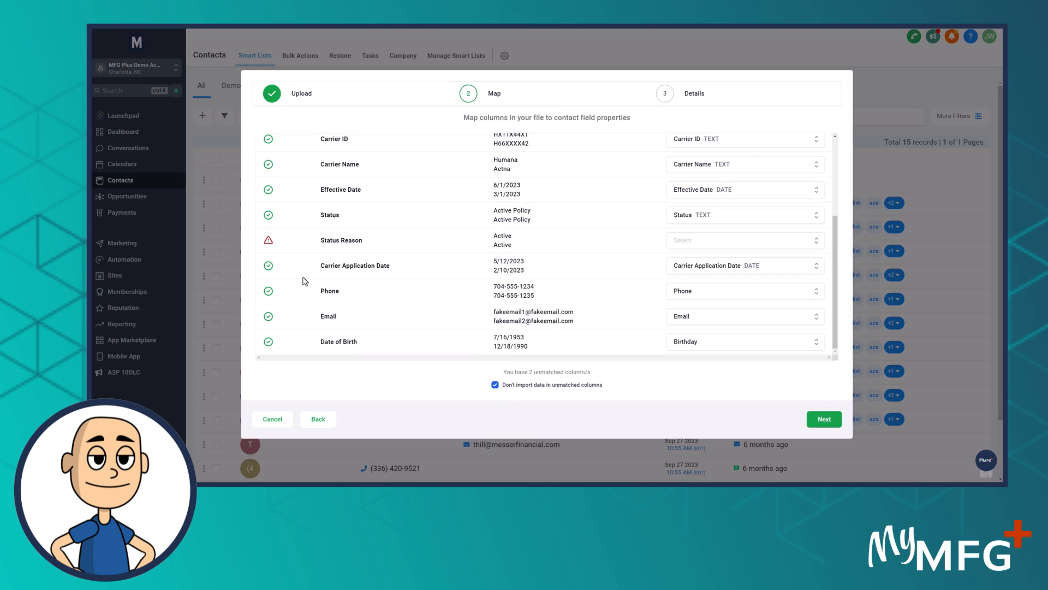
pyautogui.scroll(5, 332, 320)
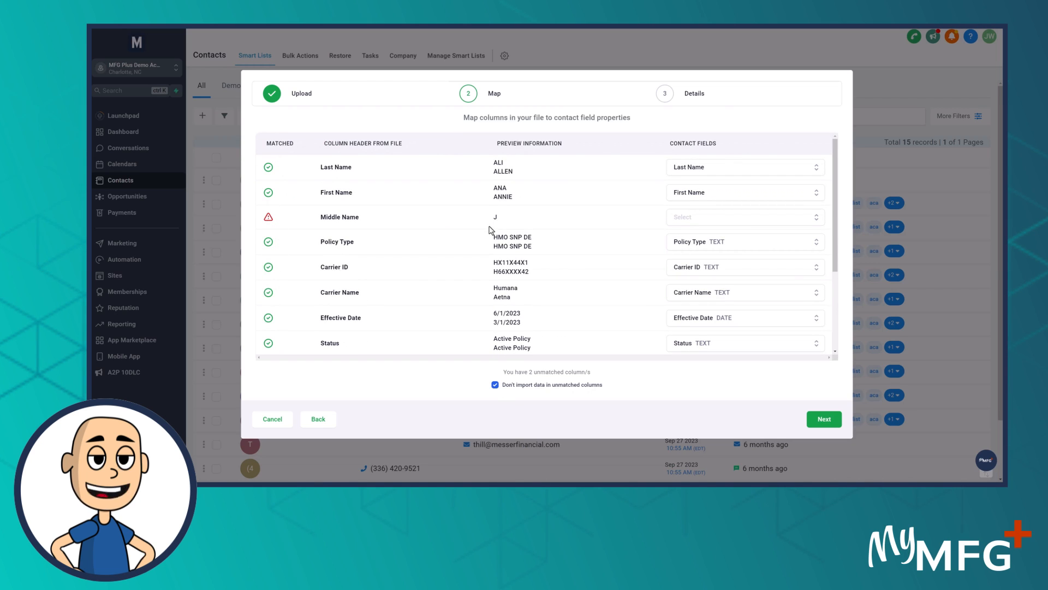
pyautogui.scroll(-2, 498, 296)
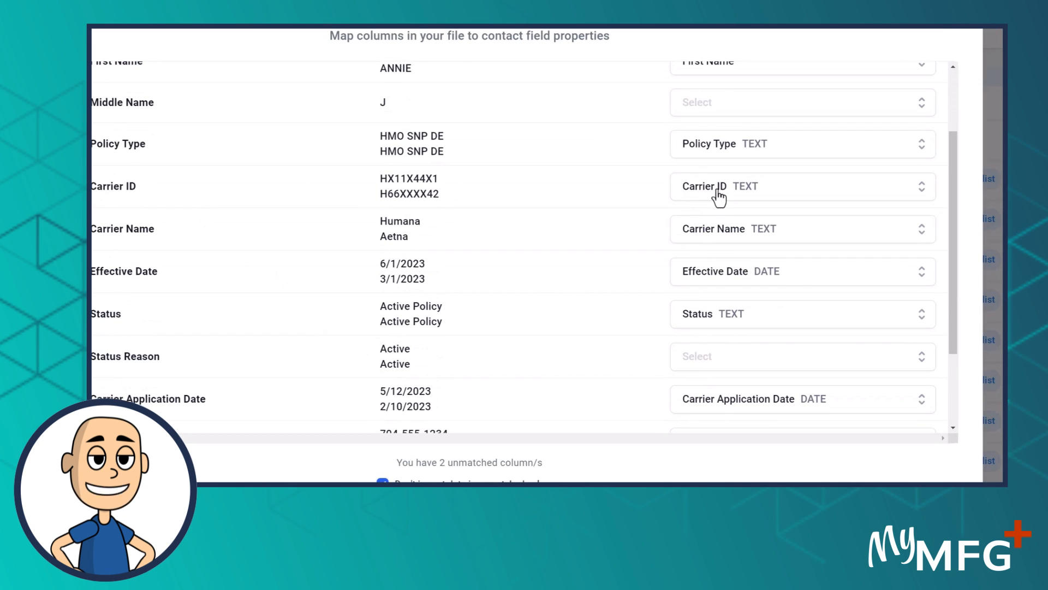
# Search the contact fields for "carrier", map the Carrier ID column to Carrier ID, and continue to the import details
pyautogui.click(719, 191)
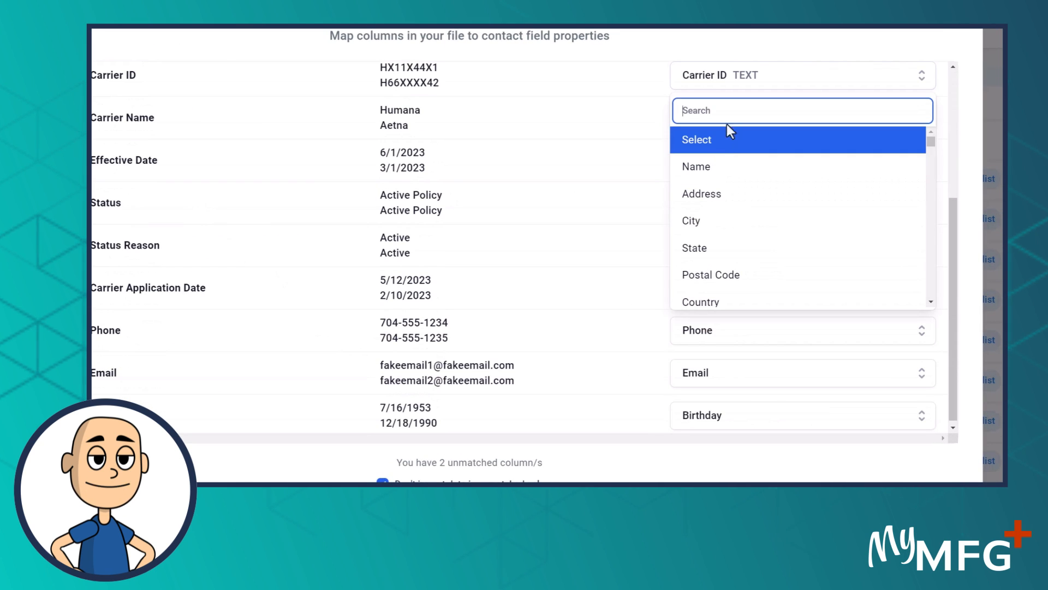
pyautogui.write('carrier')
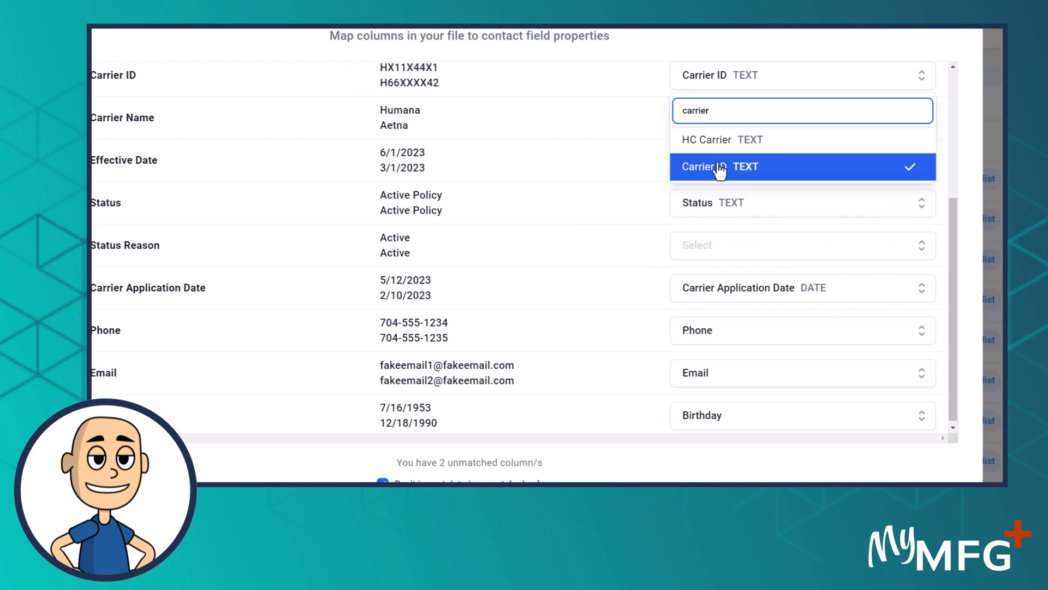
pyautogui.click(717, 171)
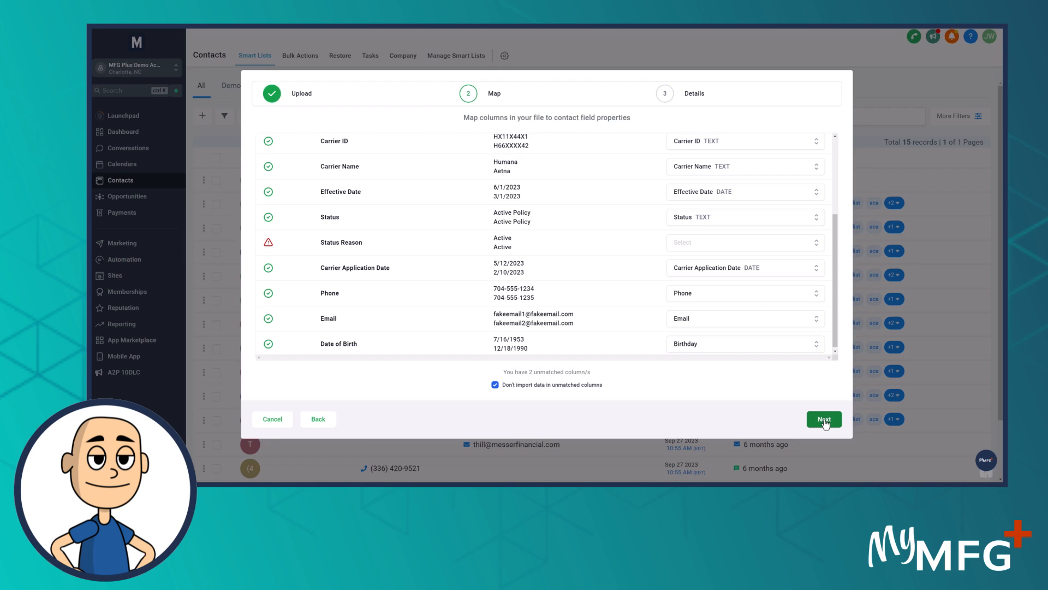
pyautogui.click(824, 420)
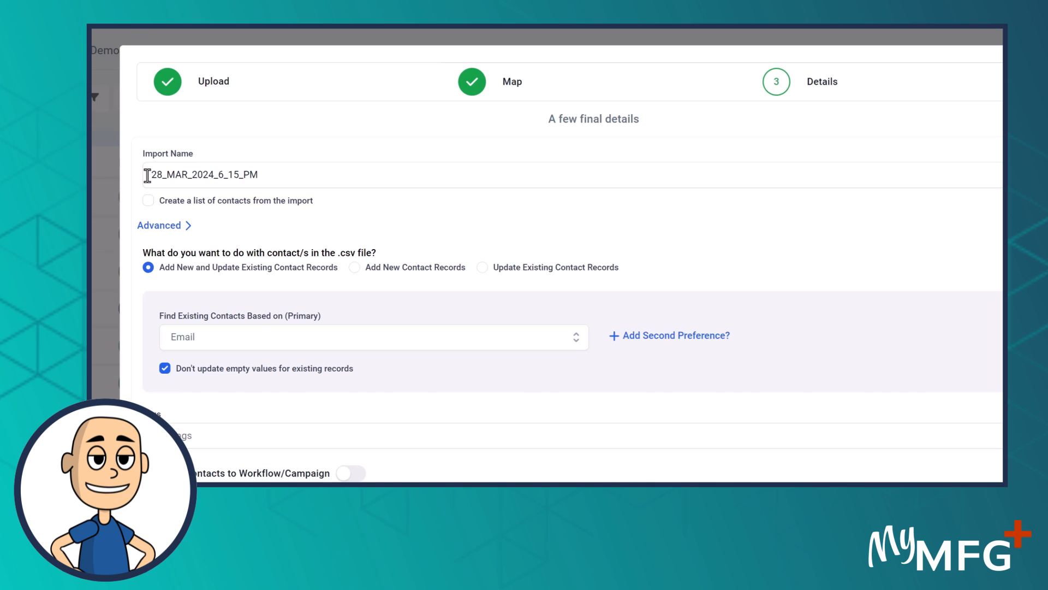
# Name the import "Sold Policies", add the tag "sold" to its contacts, and submit the import
pyautogui.click(154, 175)
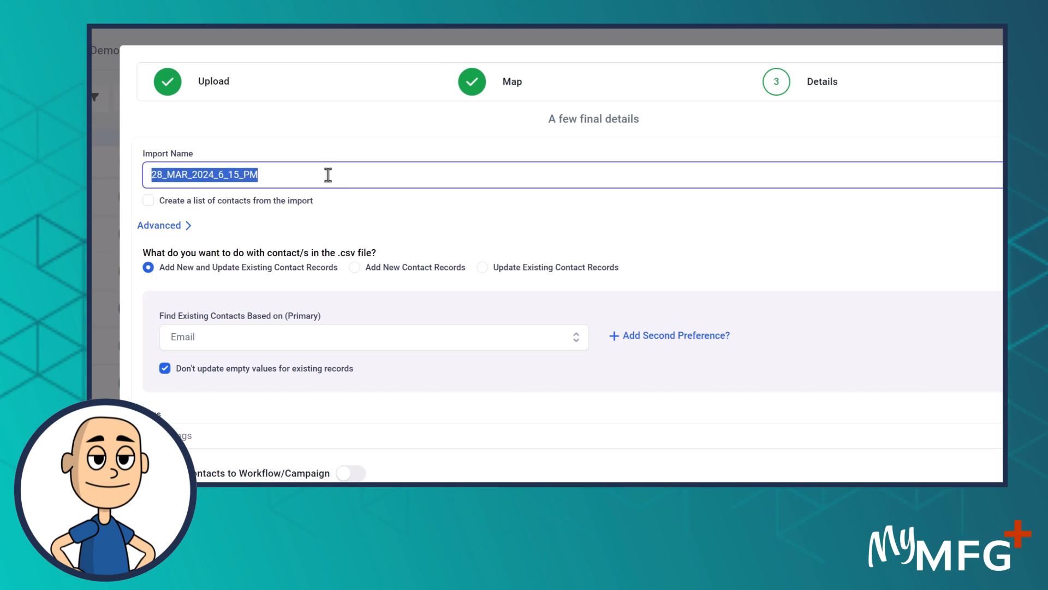
pyautogui.write('Sold Policies')
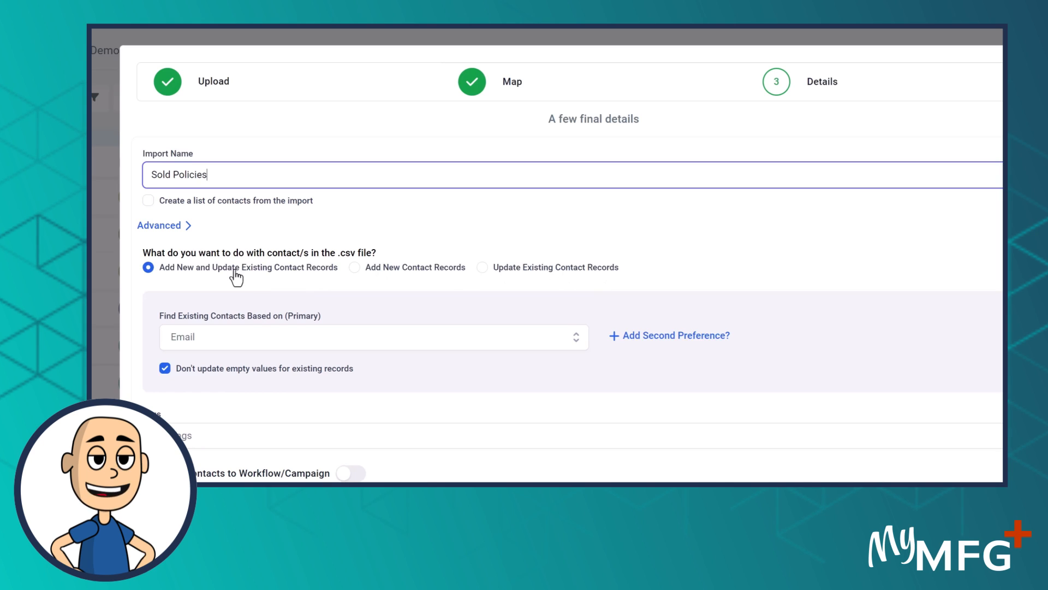
pyautogui.scroll(-3, 352, 276)
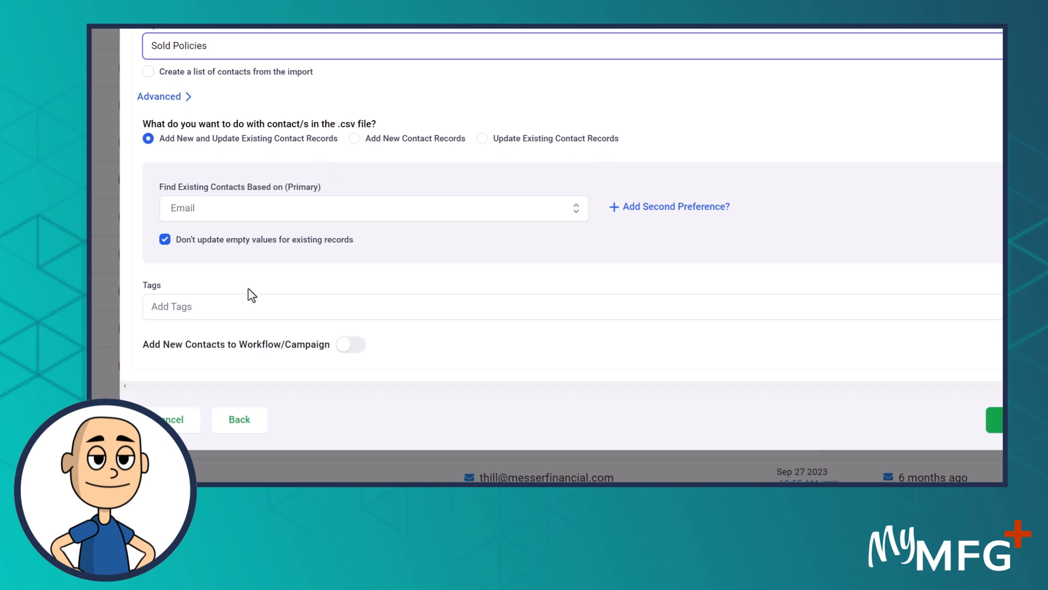
pyautogui.click(209, 311)
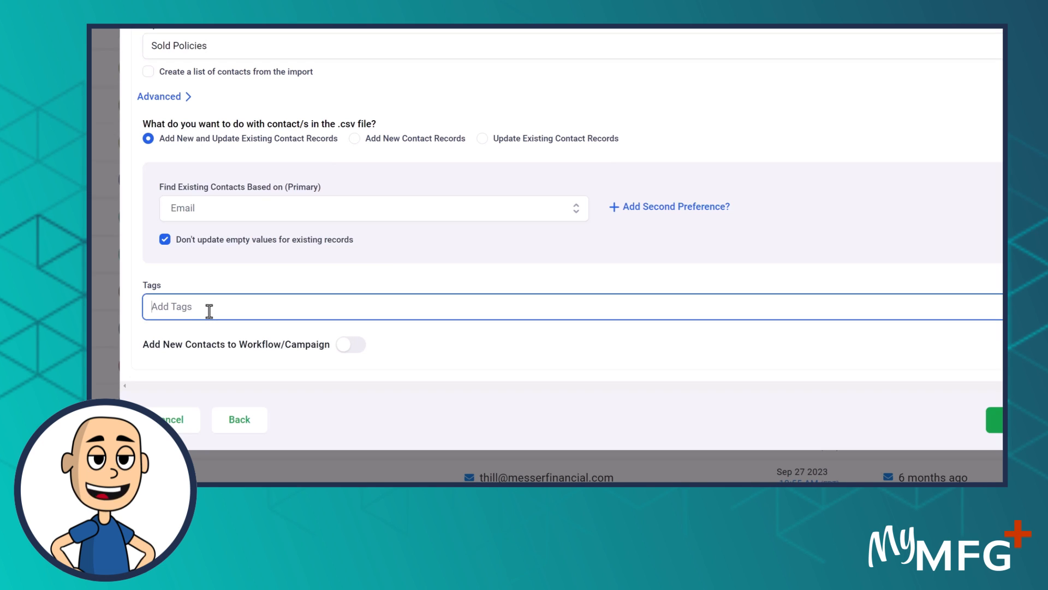
pyautogui.write('sold')
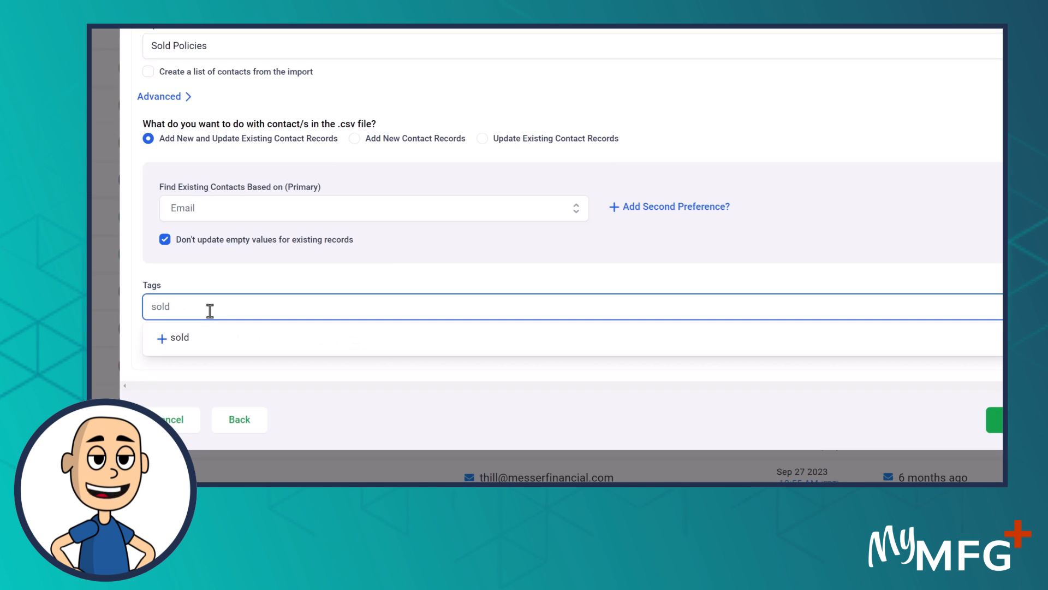
pyautogui.click(185, 337)
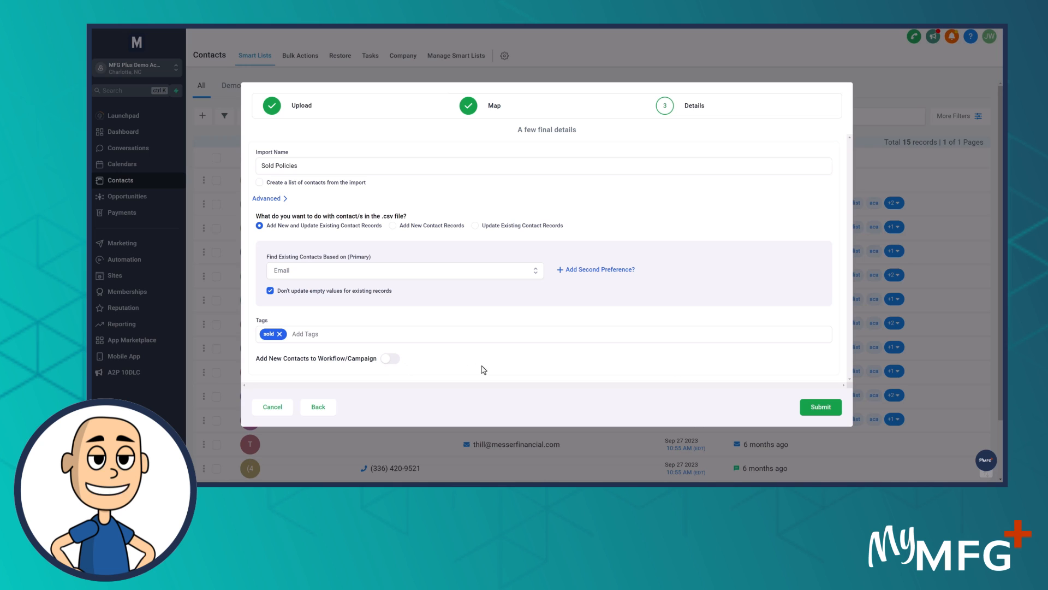
pyautogui.click(822, 408)
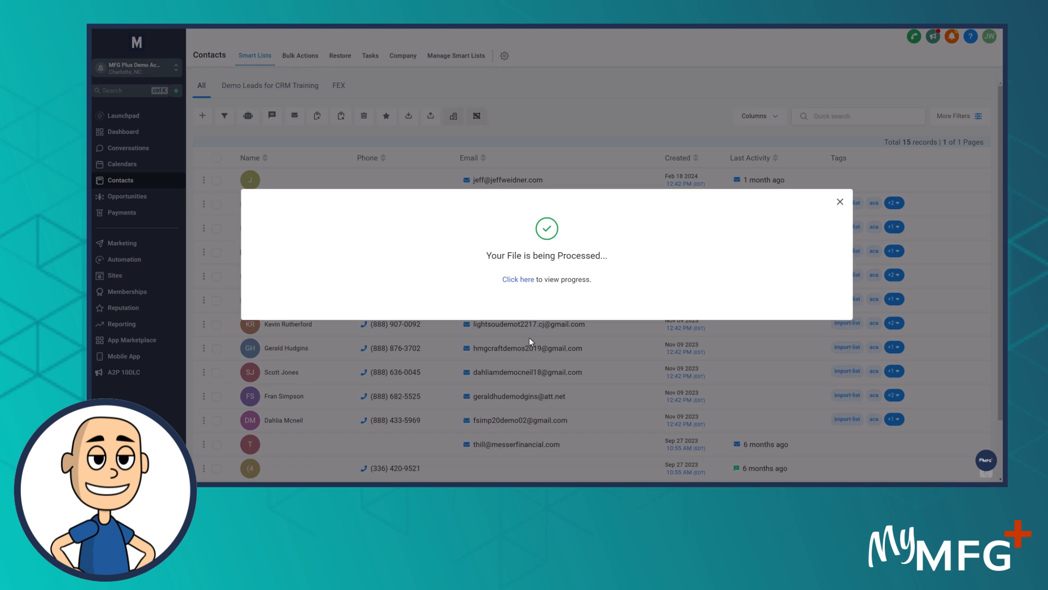
# Check the Sold Policies import's progress and statistics, and check the total record count in the full contact list
pyautogui.click(523, 280)
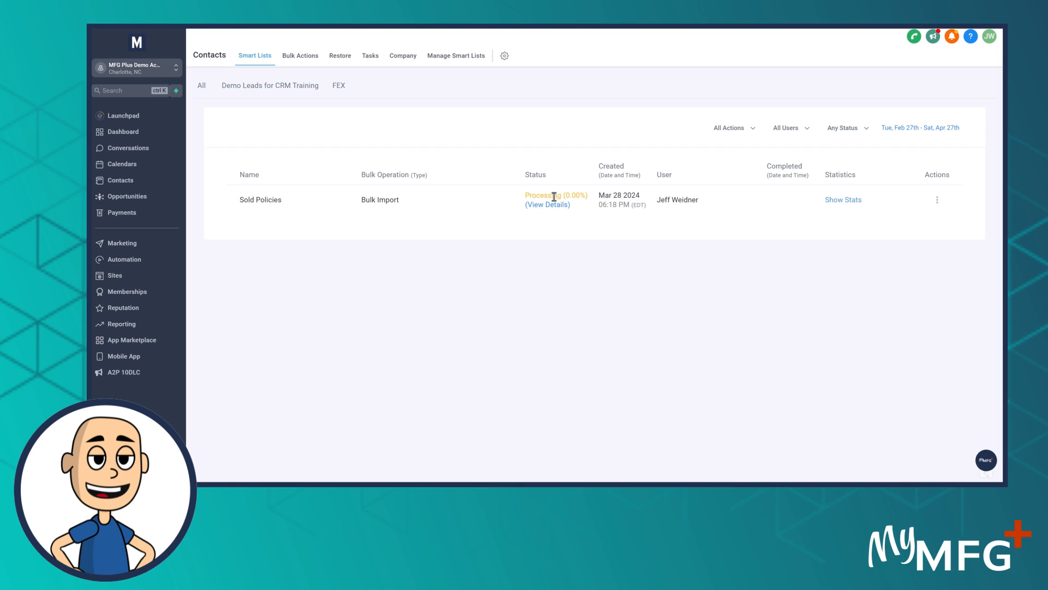
pyautogui.click(847, 200)
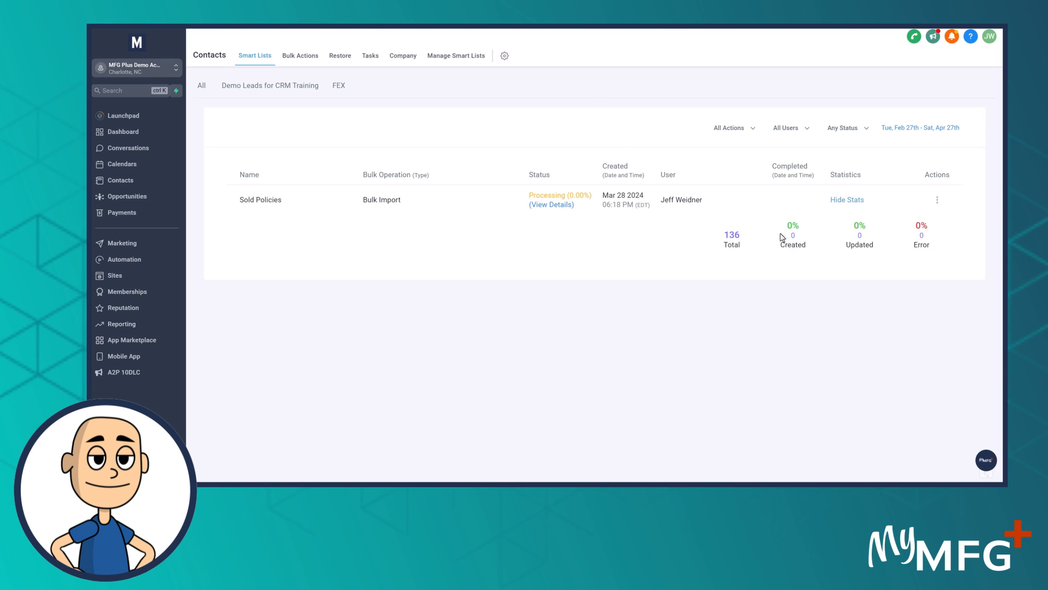
pyautogui.click(202, 86)
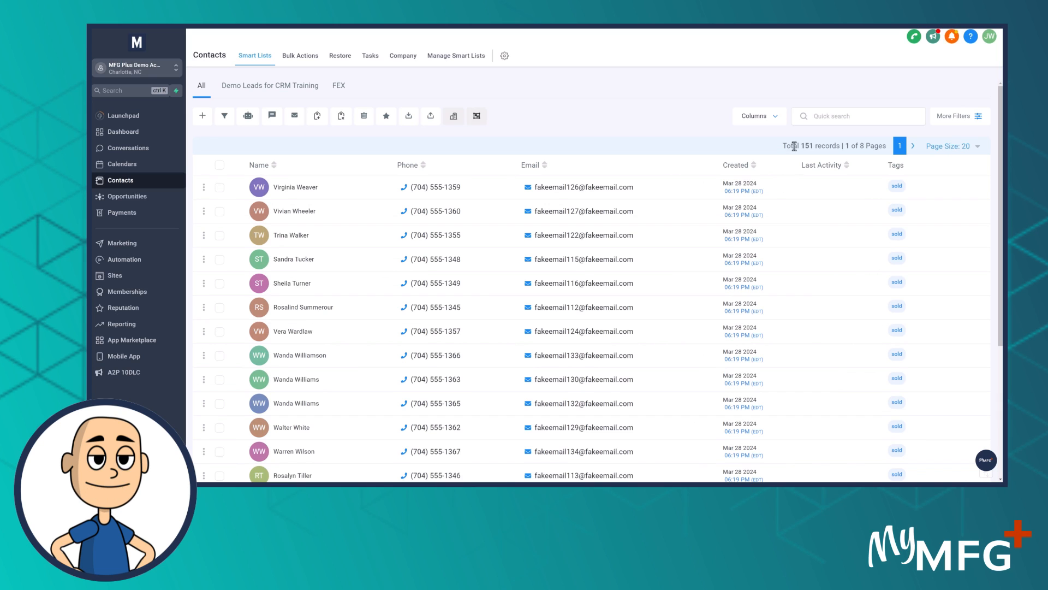
pyautogui.moveTo(783, 146); pyautogui.dragTo(819, 147)
# Examine the Sold Policies bulk import's details and its statistics for total, created, updated and error records
pyautogui.click(301, 60)
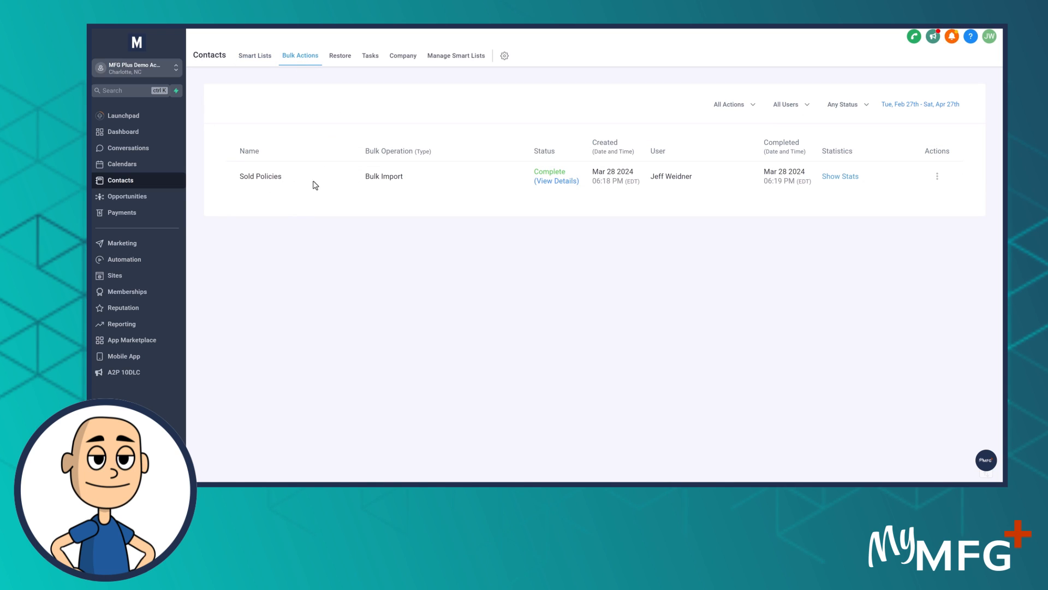
pyautogui.click(559, 183)
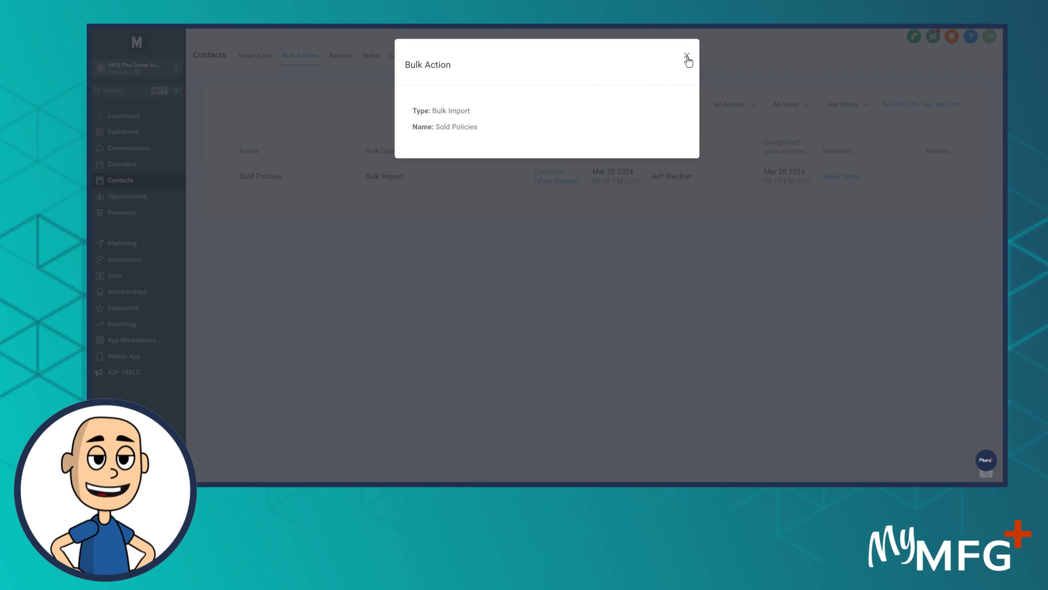
pyautogui.click(686, 56)
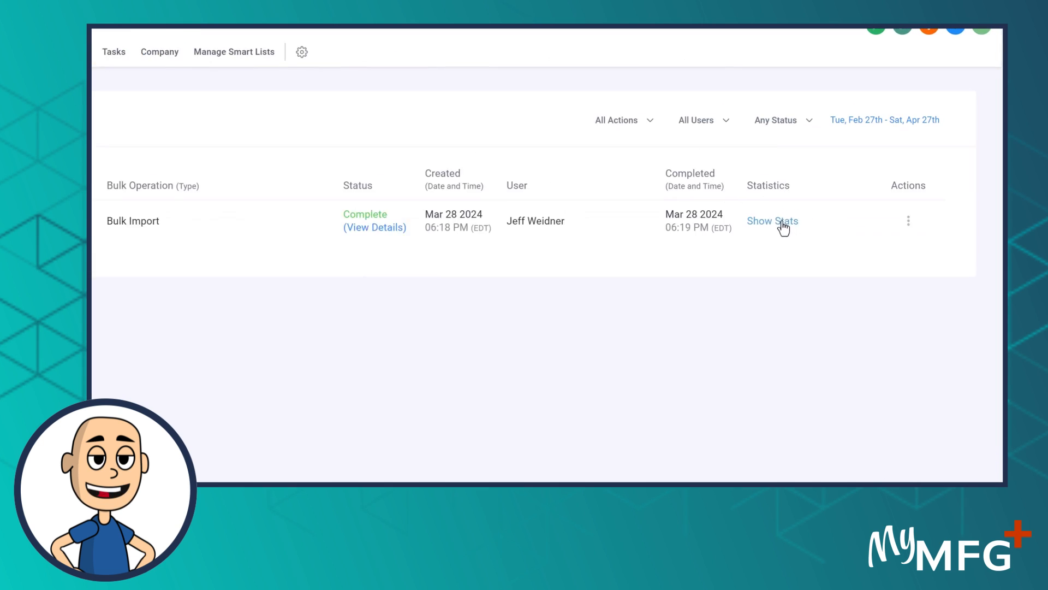
pyautogui.click(784, 222)
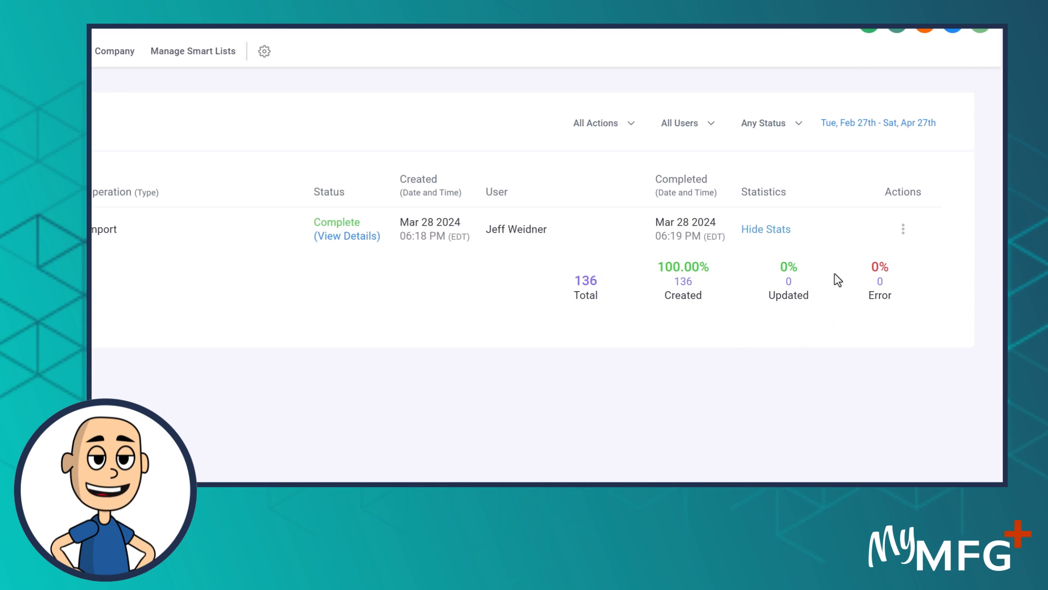
pyautogui.moveTo(709, 302); pyautogui.dragTo(650, 276)
pyautogui.click(669, 352)
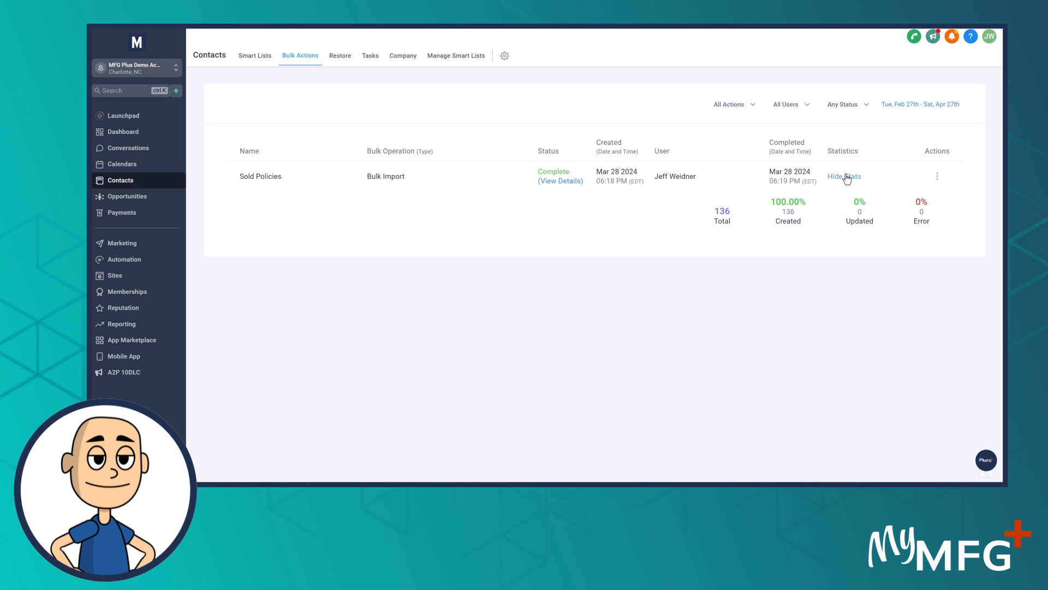
pyautogui.click(846, 177)
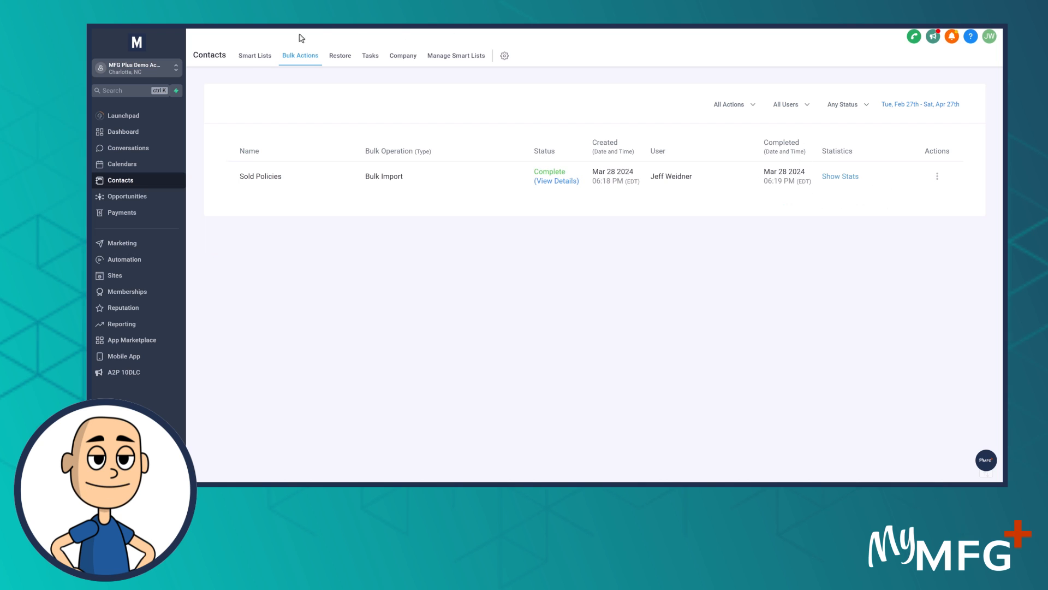
# Return to the contact smart lists and check the tags on the imported contacts
pyautogui.click(249, 62)
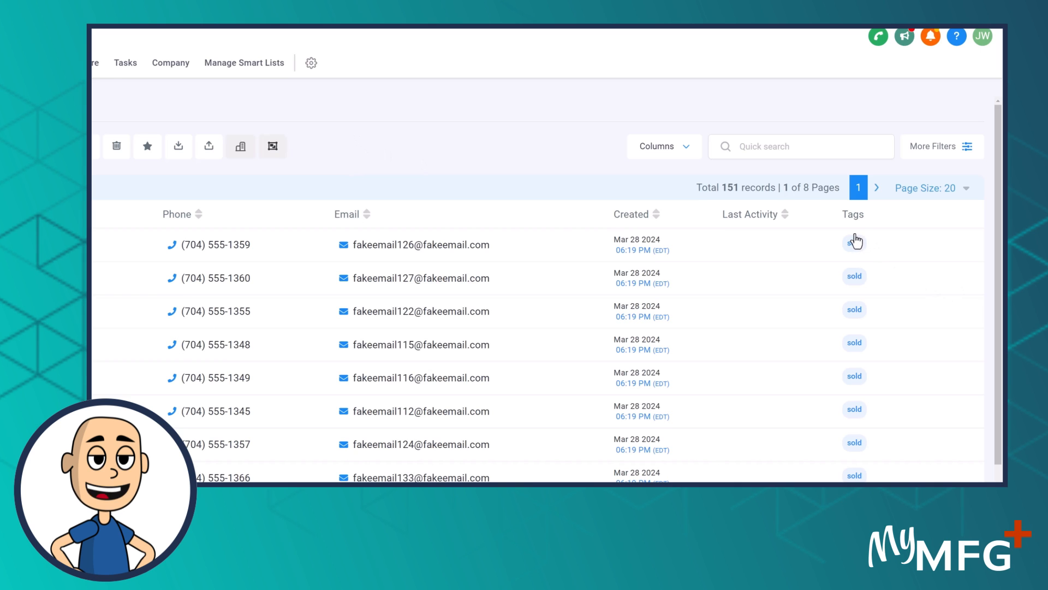
pyautogui.scroll(-3, 855, 232)
pyautogui.scroll(-1, 840, 188)
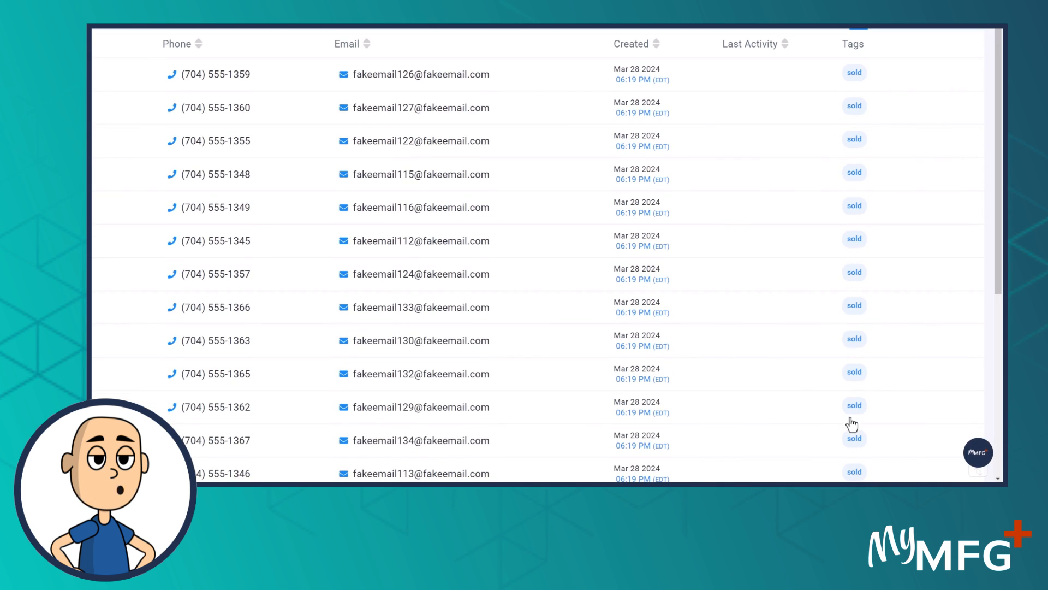
pyautogui.scroll(4, 856, 104)
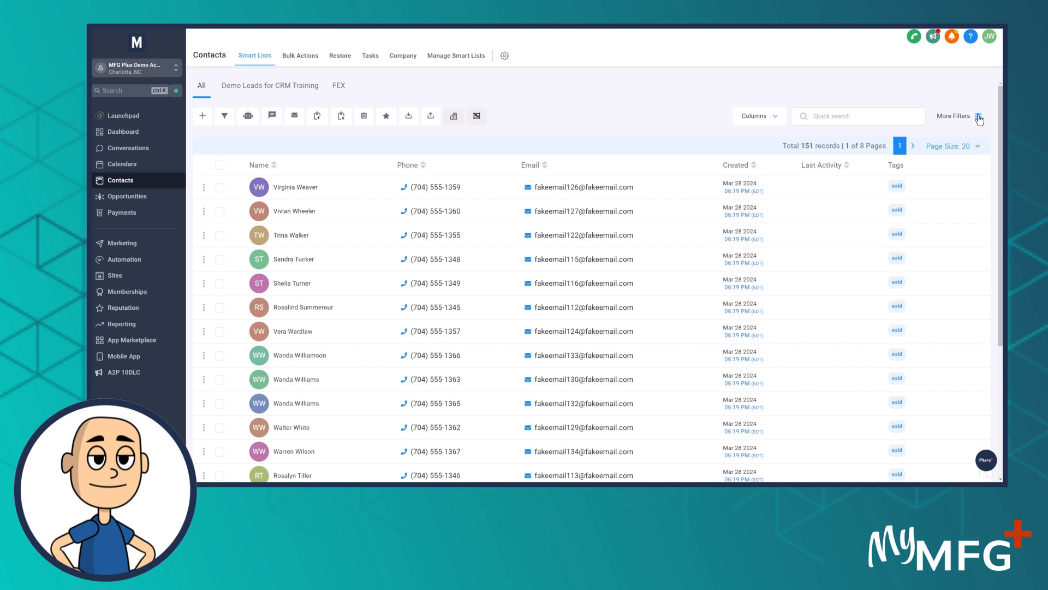
# Filter the full contact list to contacts whose tag is "sold"
pyautogui.click(978, 118)
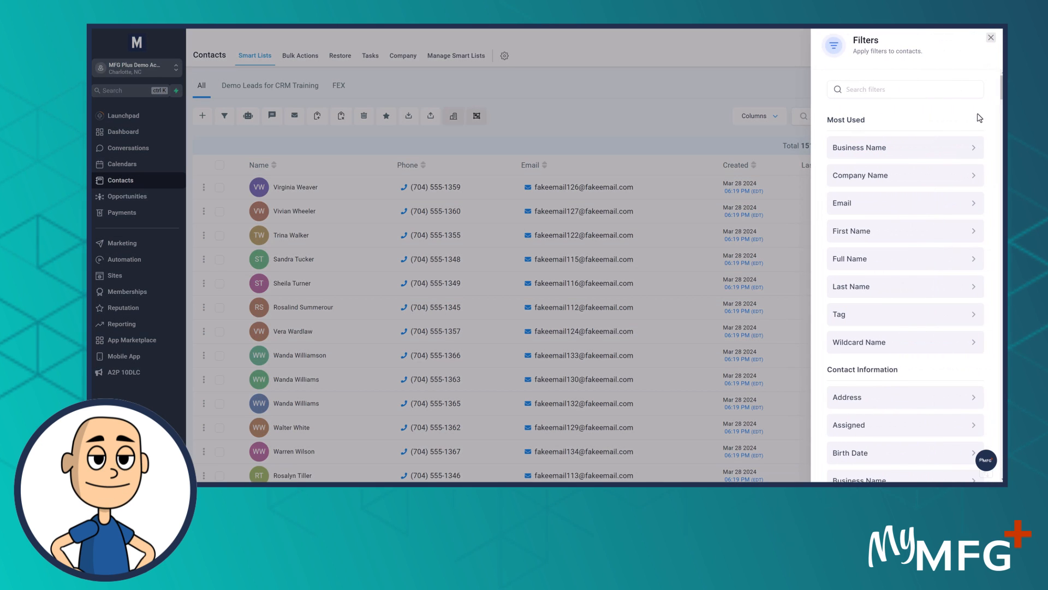
pyautogui.click(879, 89)
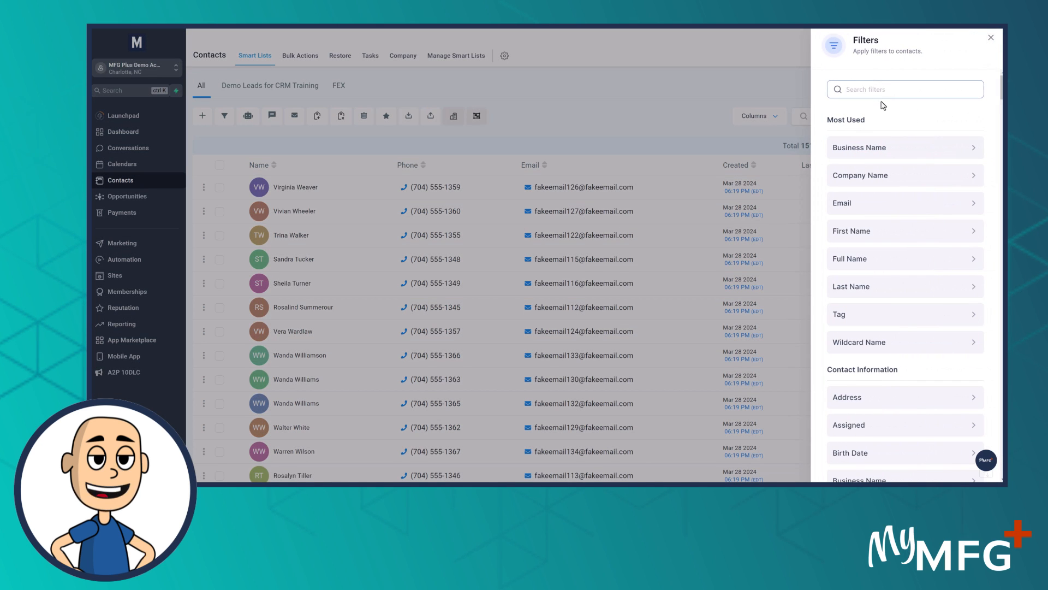
pyautogui.write('tag')
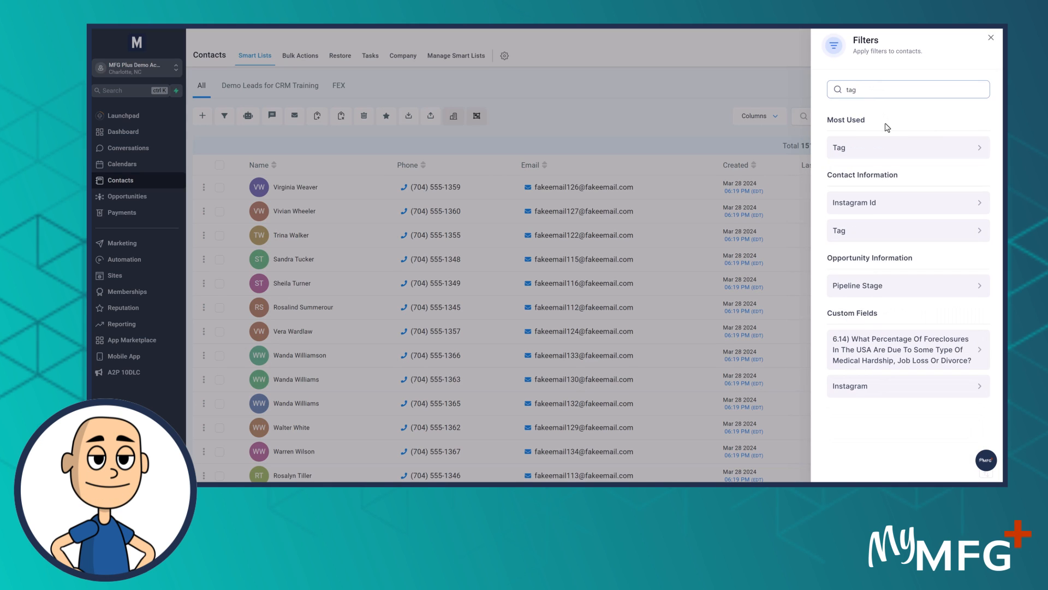
pyautogui.click(856, 148)
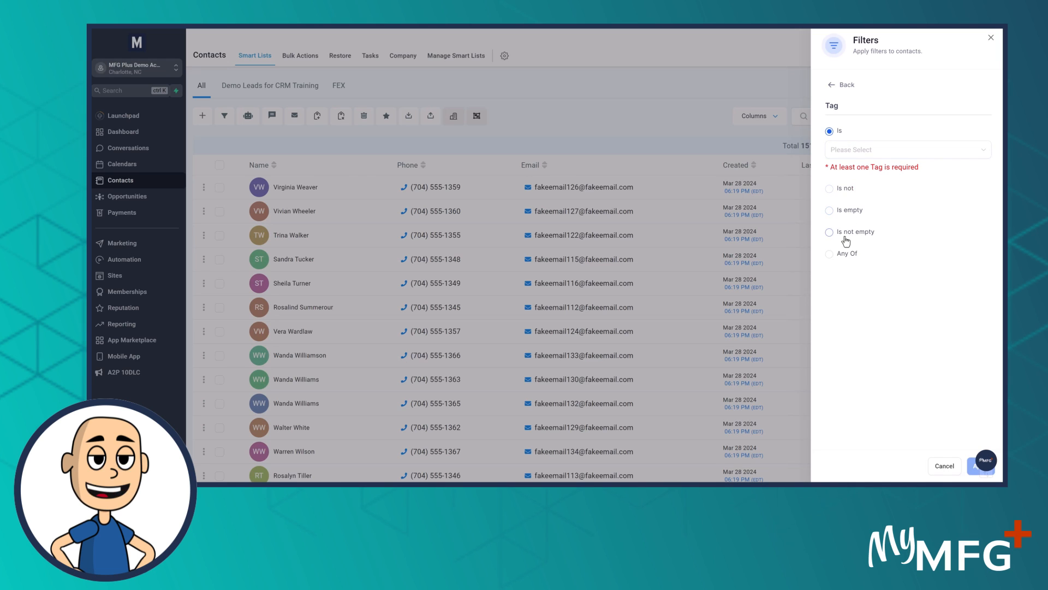
pyautogui.click(847, 153)
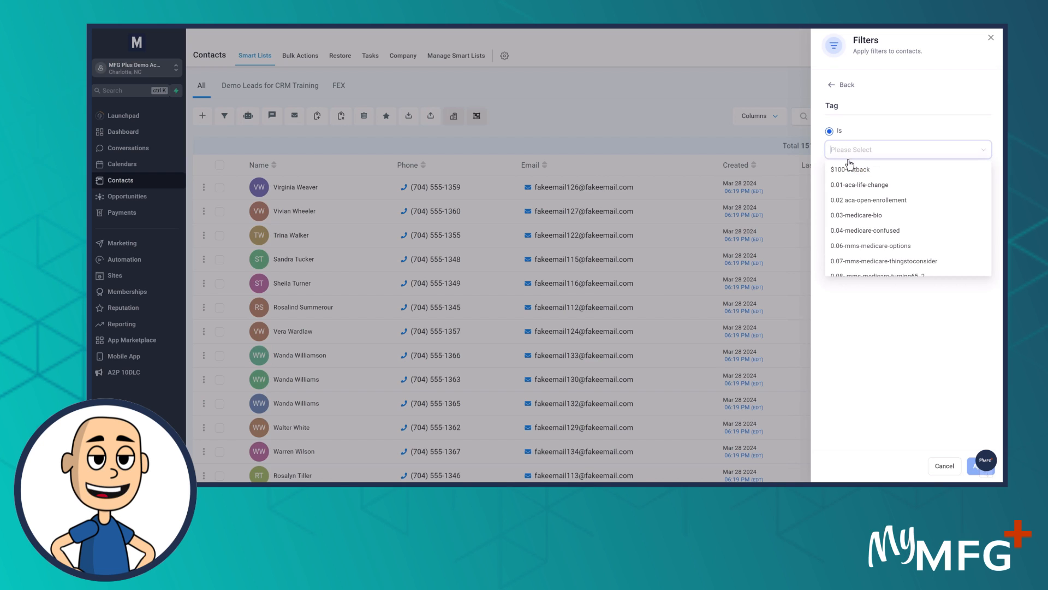
pyautogui.write('sold')
pyautogui.click(837, 170)
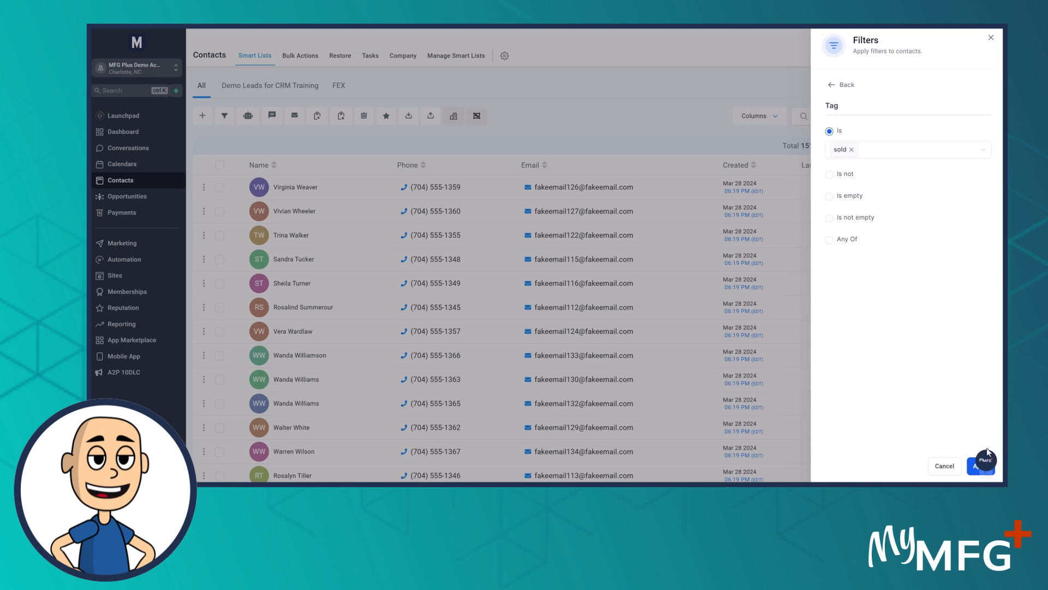
pyautogui.click(973, 471)
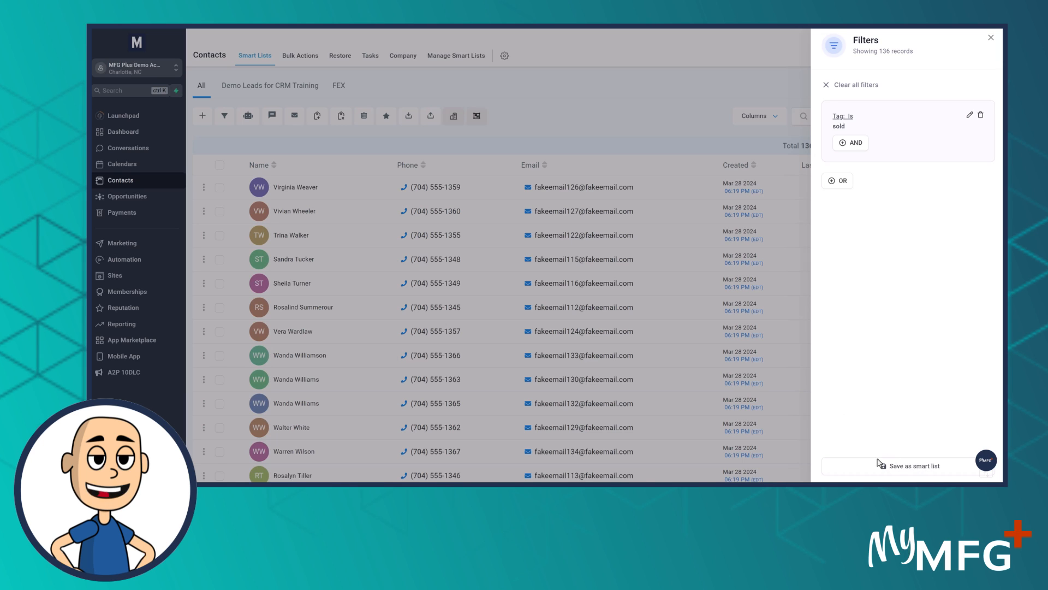
# Save the filtered contacts as a smart list named "Sold Policies (All Carriers)"
pyautogui.click(919, 467)
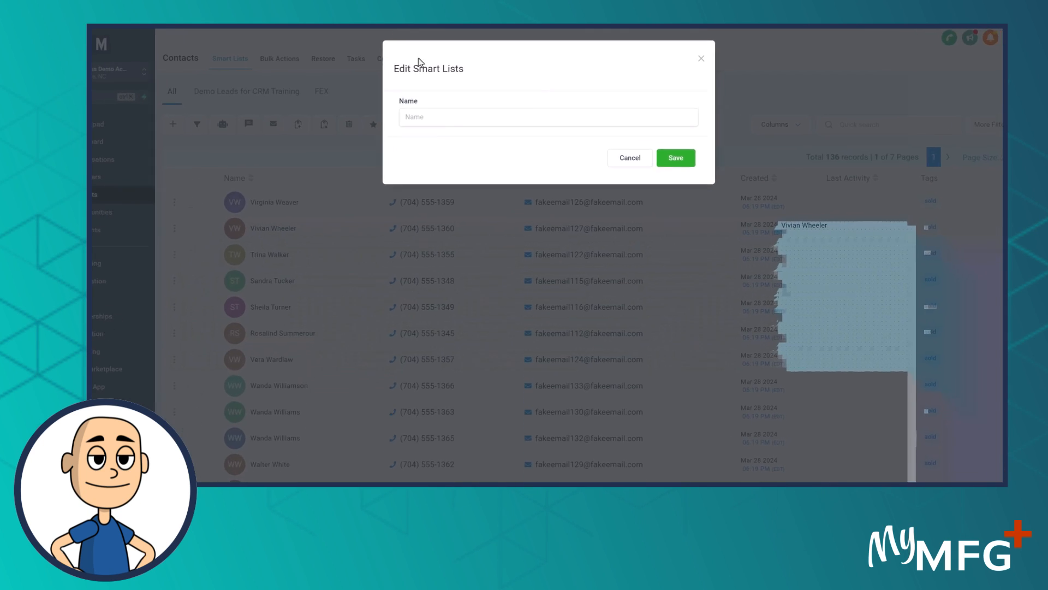
pyautogui.click(416, 105)
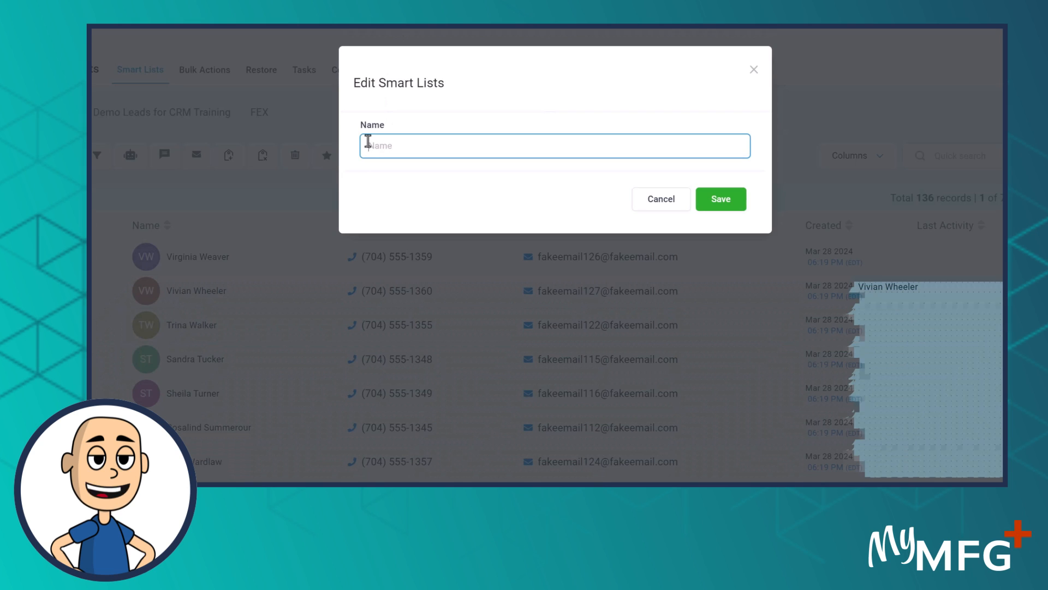
pyautogui.write('So')
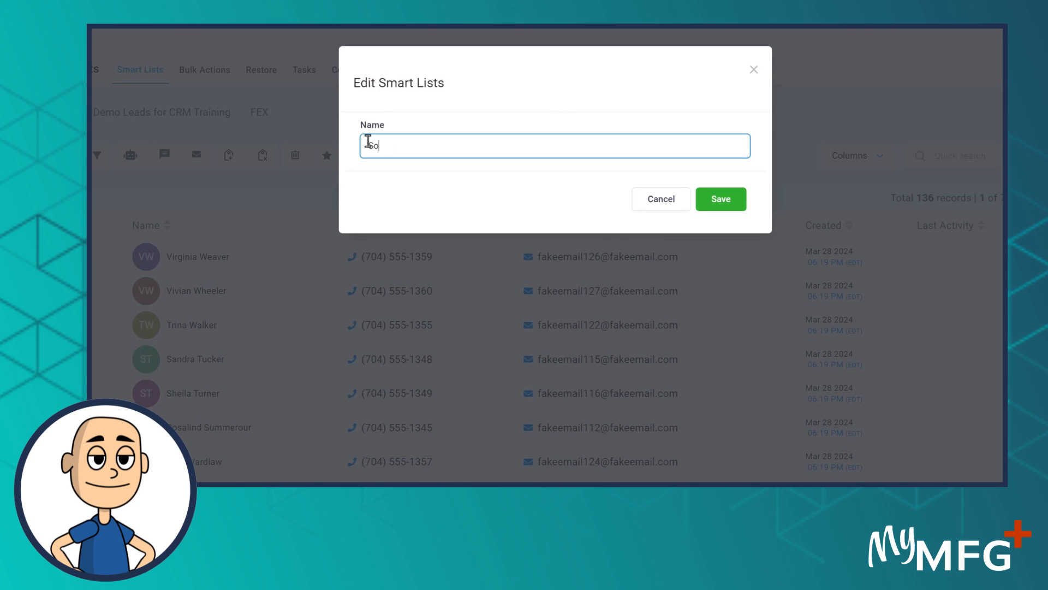
pyautogui.write('ld Poli')
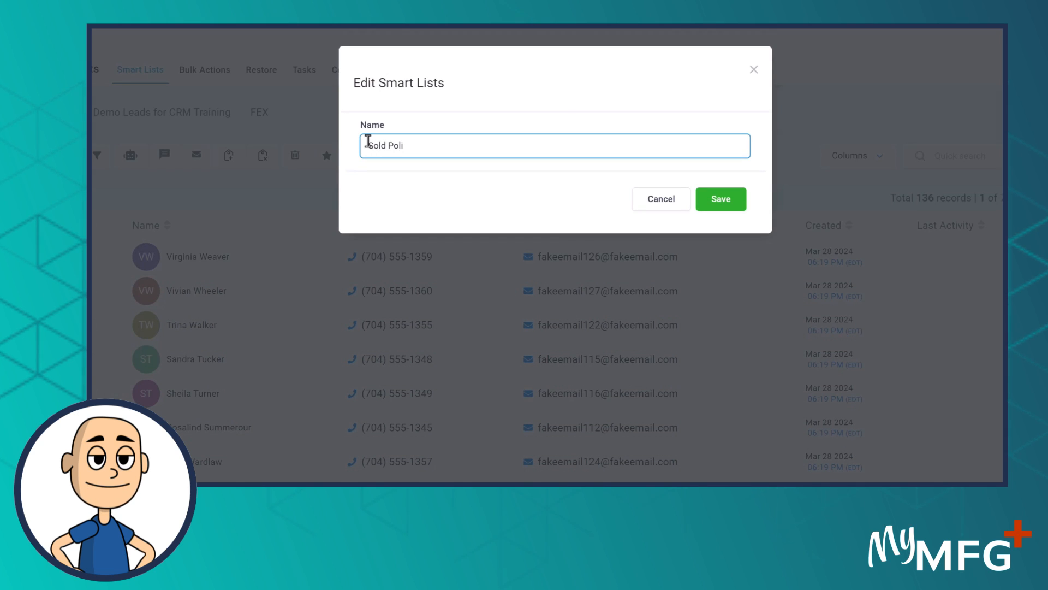
pyautogui.write('cies (All Carriers')
pyautogui.click(709, 200)
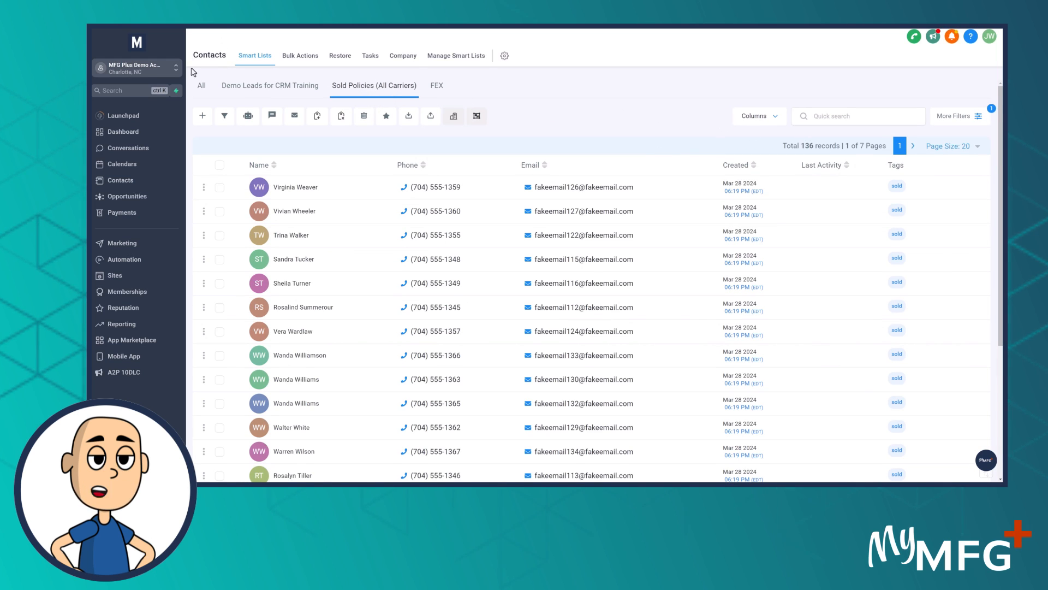
# Compare the total record counts of the full contact list and the Sold Policies (All Carriers) smart list, ending on the full list
pyautogui.click(201, 90)
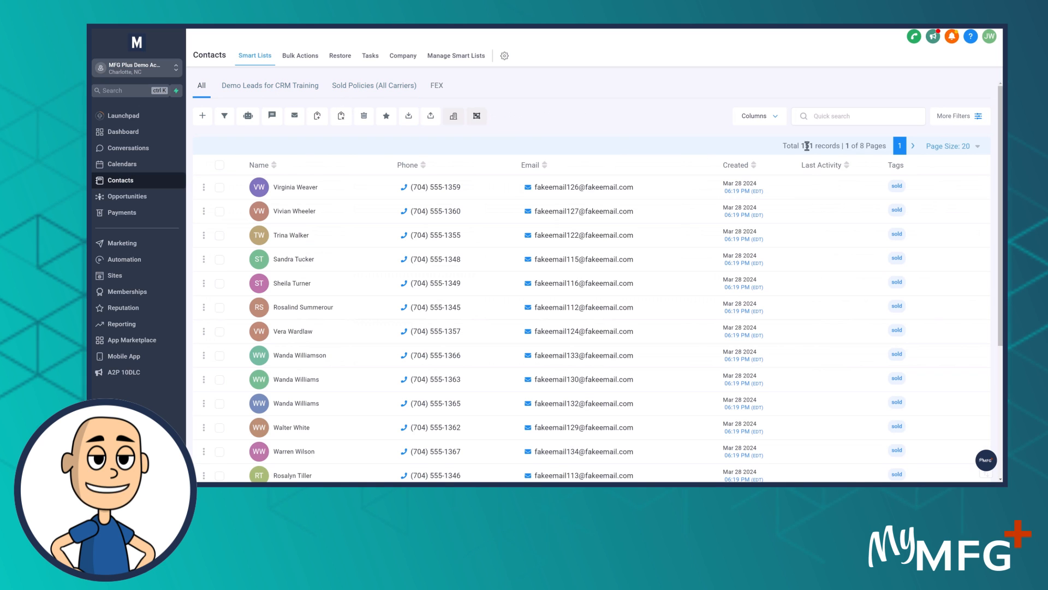
pyautogui.moveTo(794, 145); pyautogui.dragTo(823, 143)
pyautogui.click(605, 99)
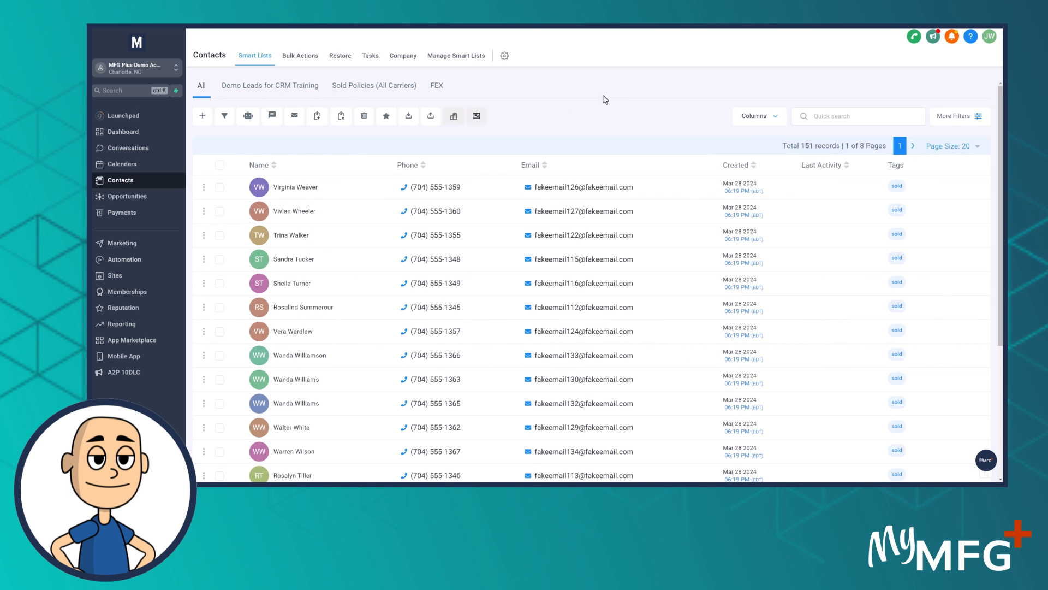
pyautogui.click(381, 87)
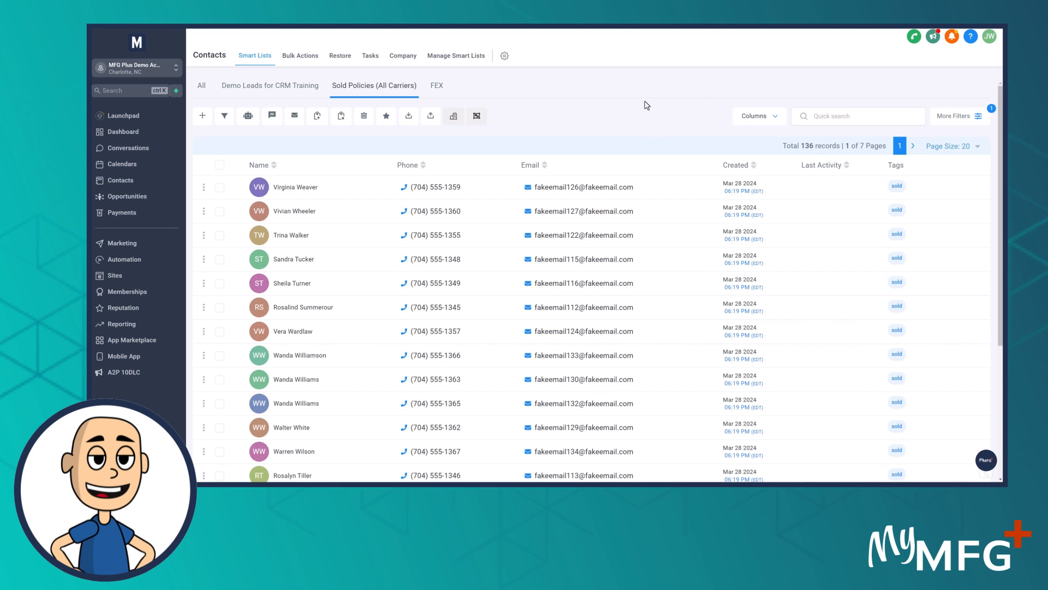
pyautogui.click(202, 87)
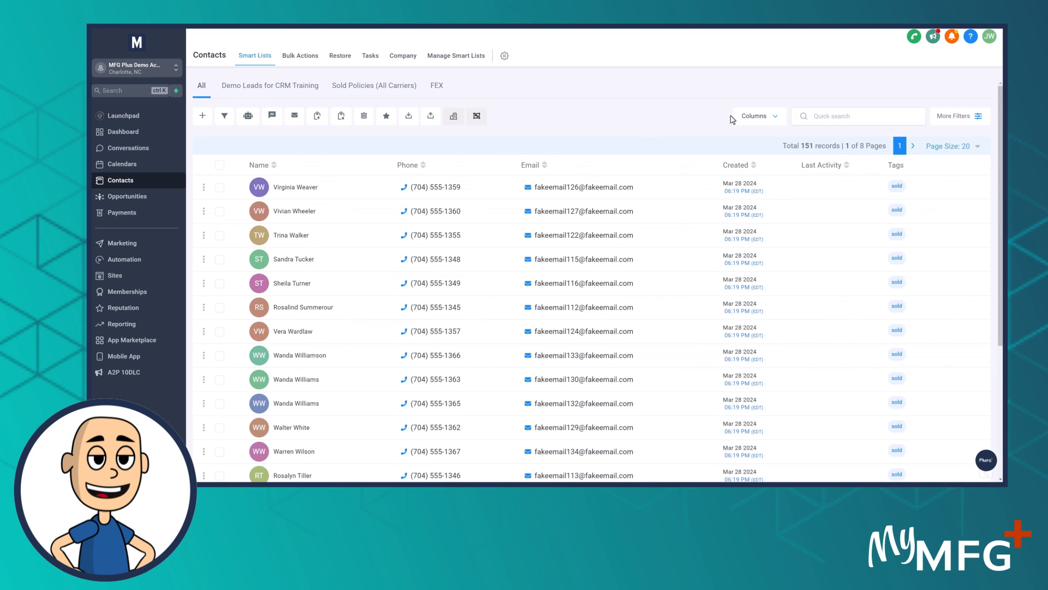
# Apply a new filter to the full contact list where the tag is "sold"
pyautogui.click(978, 118)
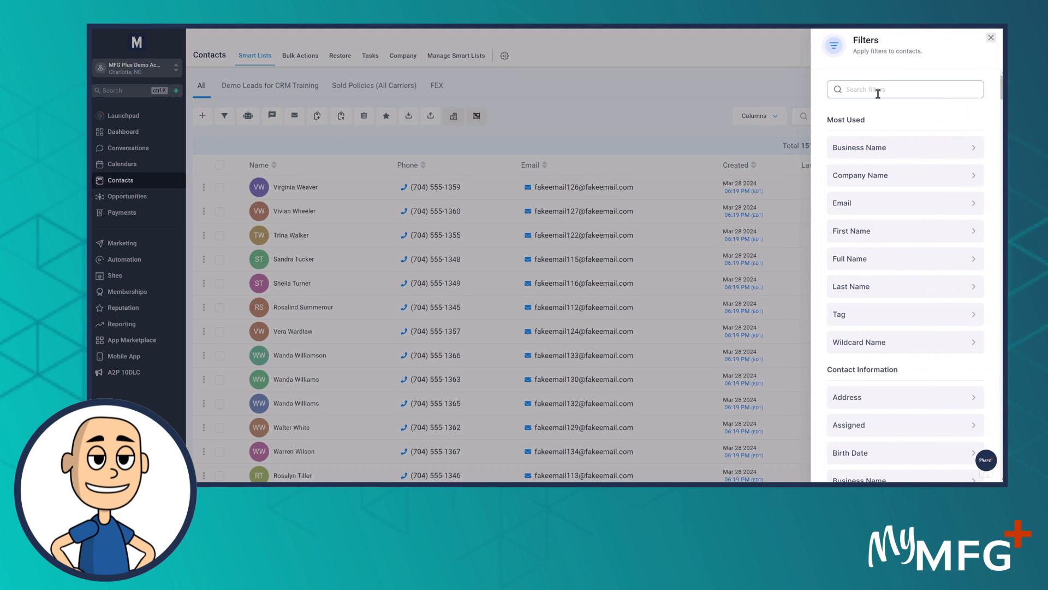
pyautogui.click(878, 93)
pyautogui.write('tag')
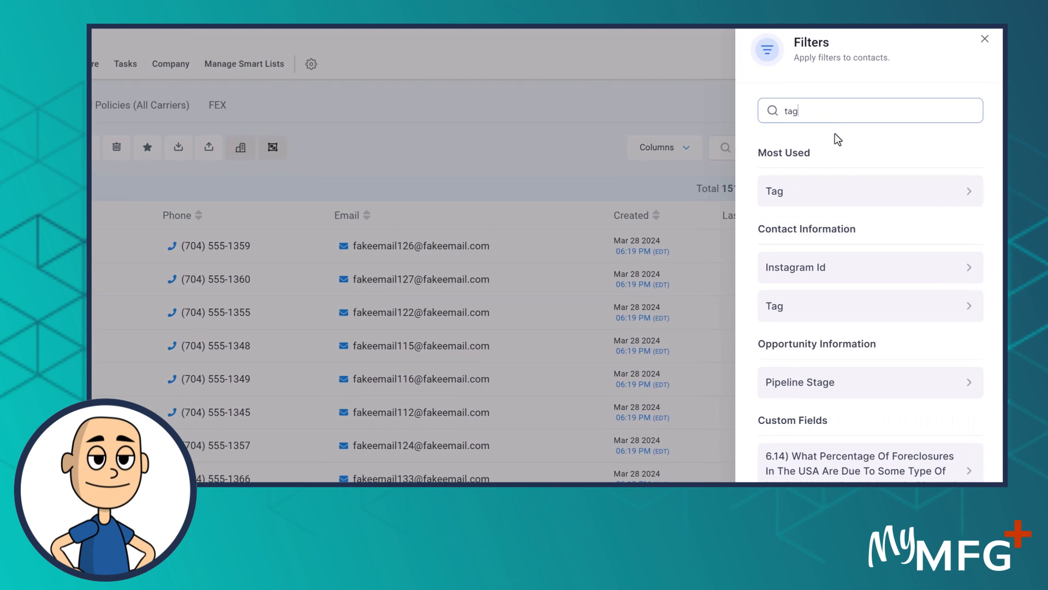
pyautogui.click(803, 196)
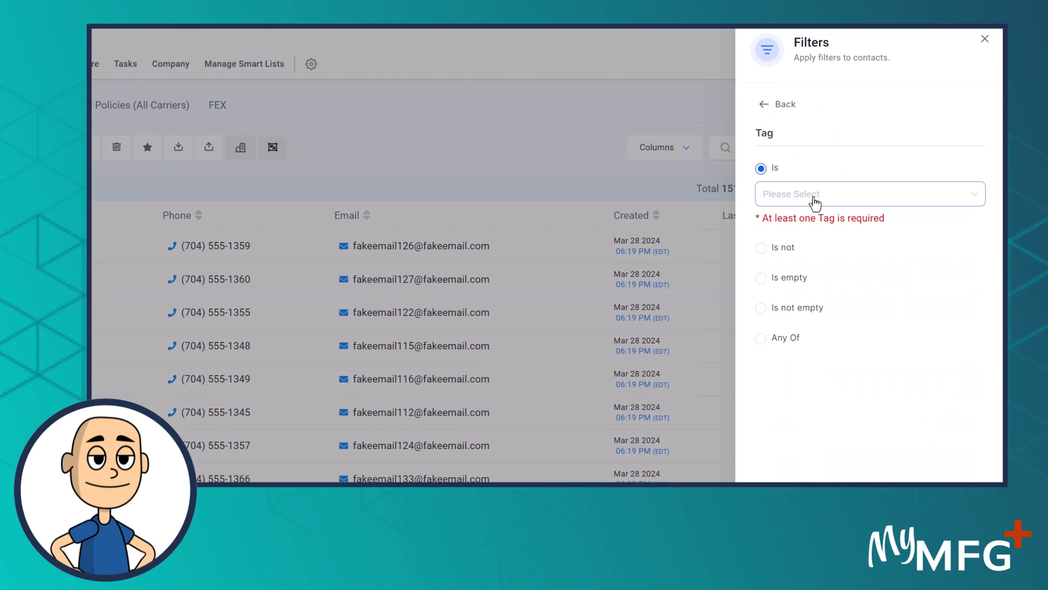
pyautogui.click(815, 197)
pyautogui.write('sold')
pyautogui.click(790, 224)
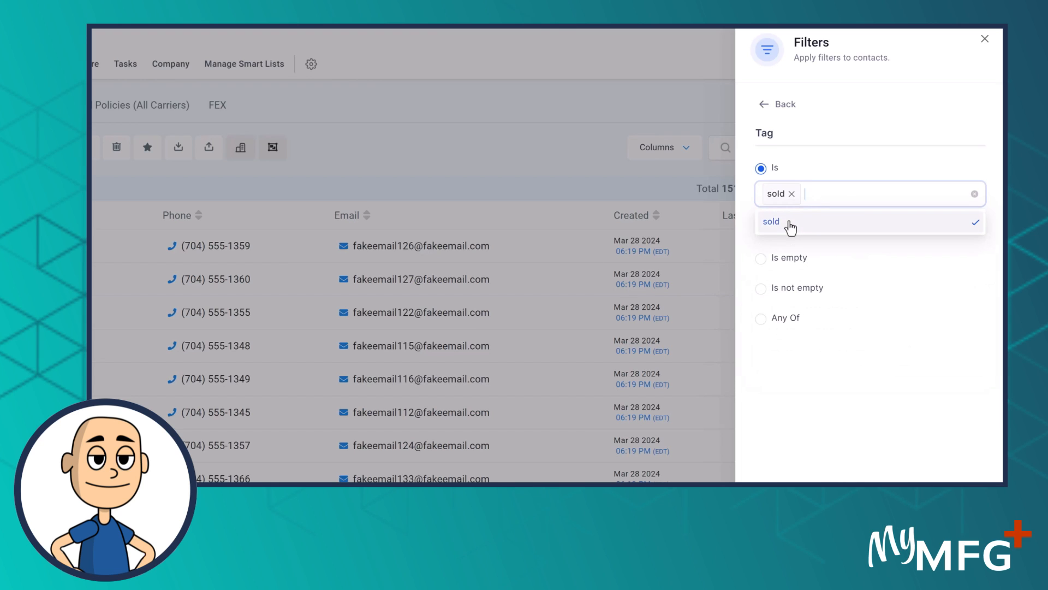
pyautogui.click(873, 481)
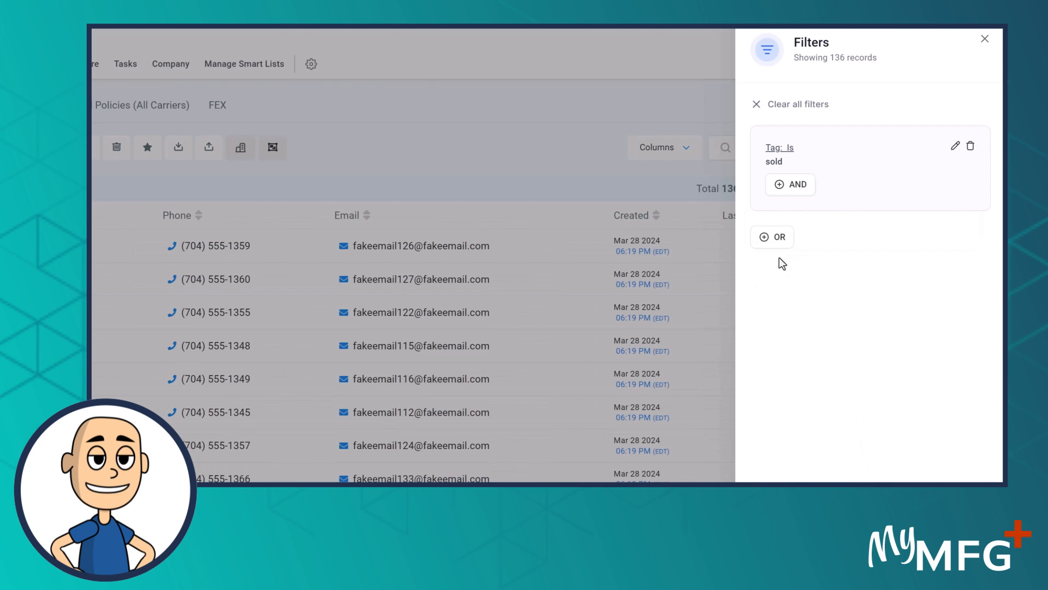
# Add an OR filter where the custom field Carrier Name is "humana"
pyautogui.click(768, 240)
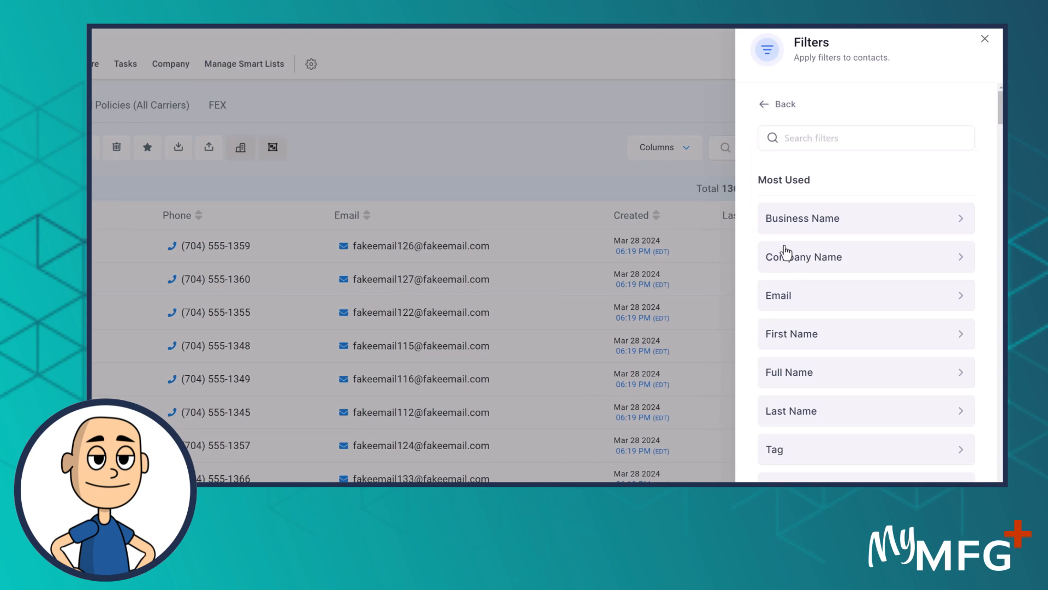
pyautogui.click(789, 138)
pyautogui.write('carrier')
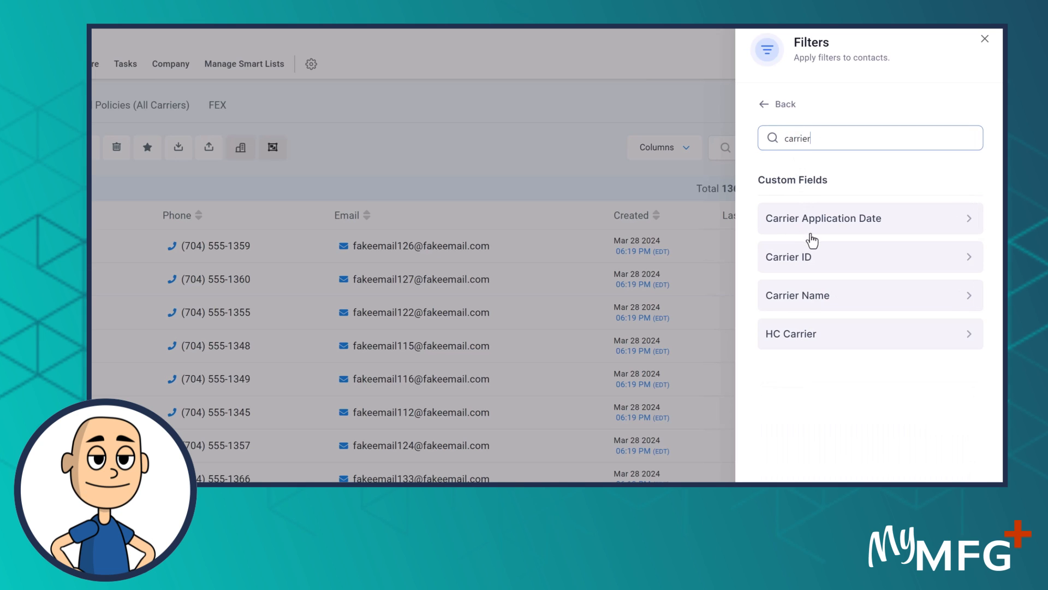
pyautogui.click(807, 294)
pyautogui.click(800, 198)
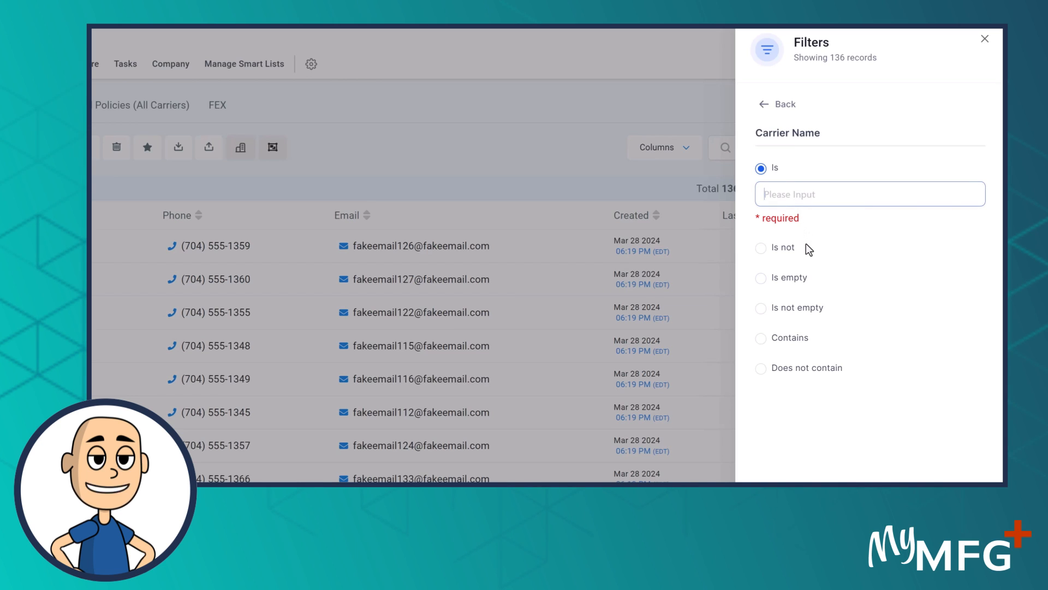
pyautogui.write('humana')
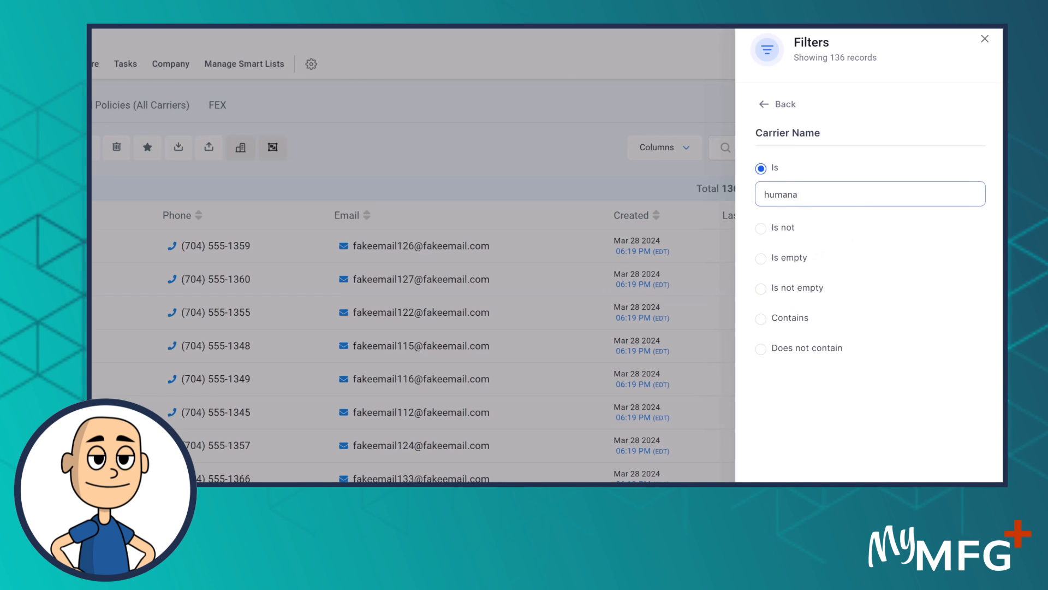
pyautogui.press('Return')
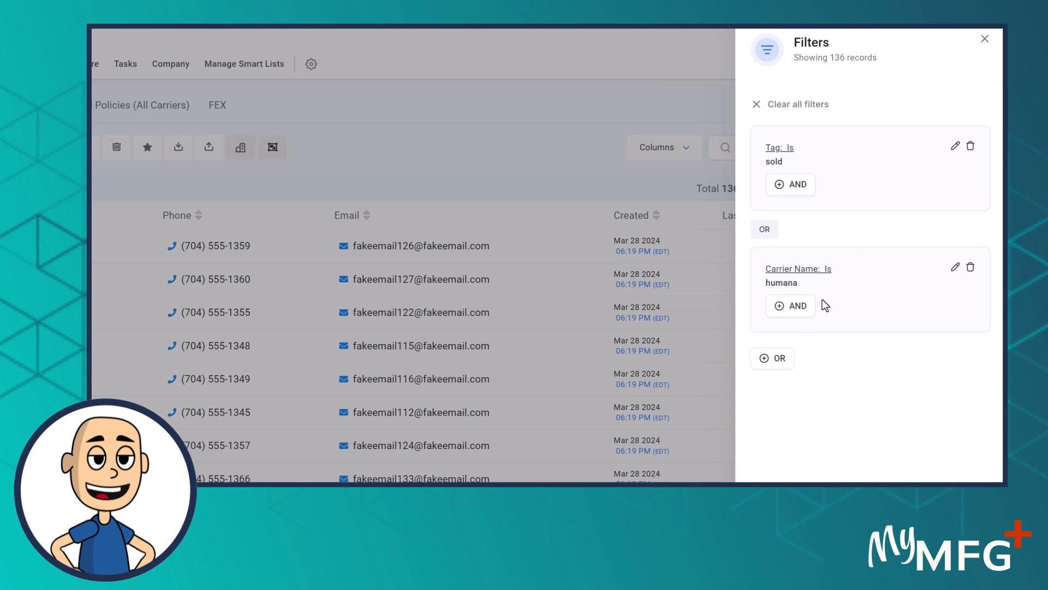
# Delete the separate "sold" tag filter and add tag is "sold" as an AND condition to the Carrier Name filter
pyautogui.click(971, 147)
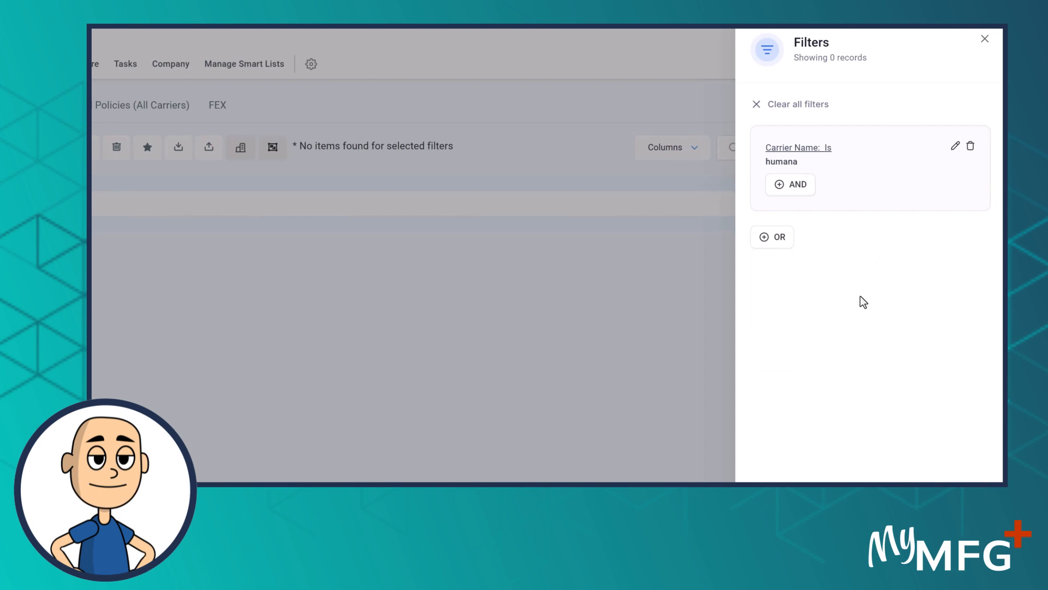
pyautogui.click(795, 185)
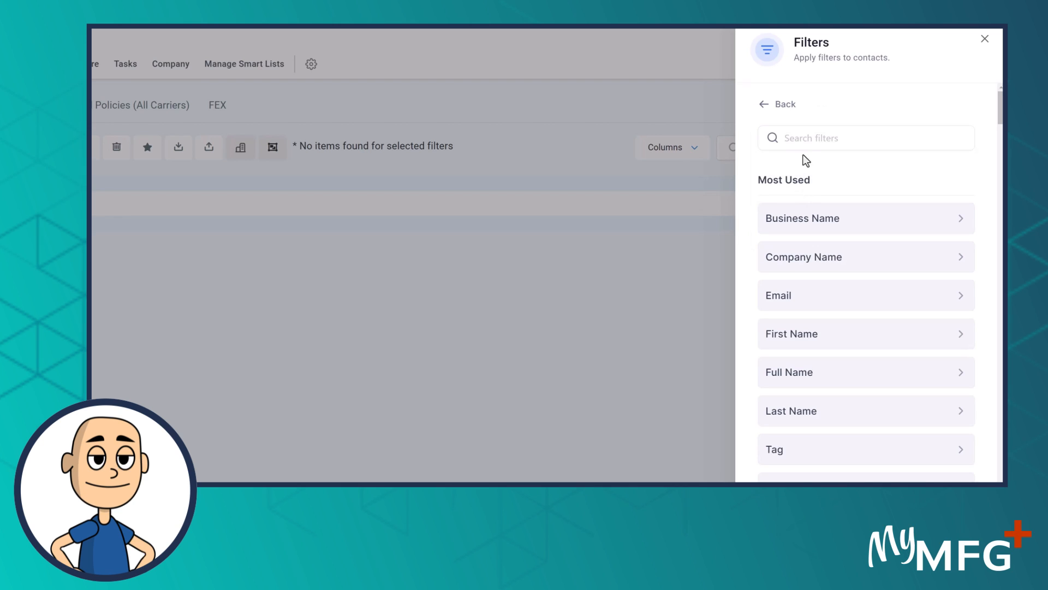
pyautogui.write('tag')
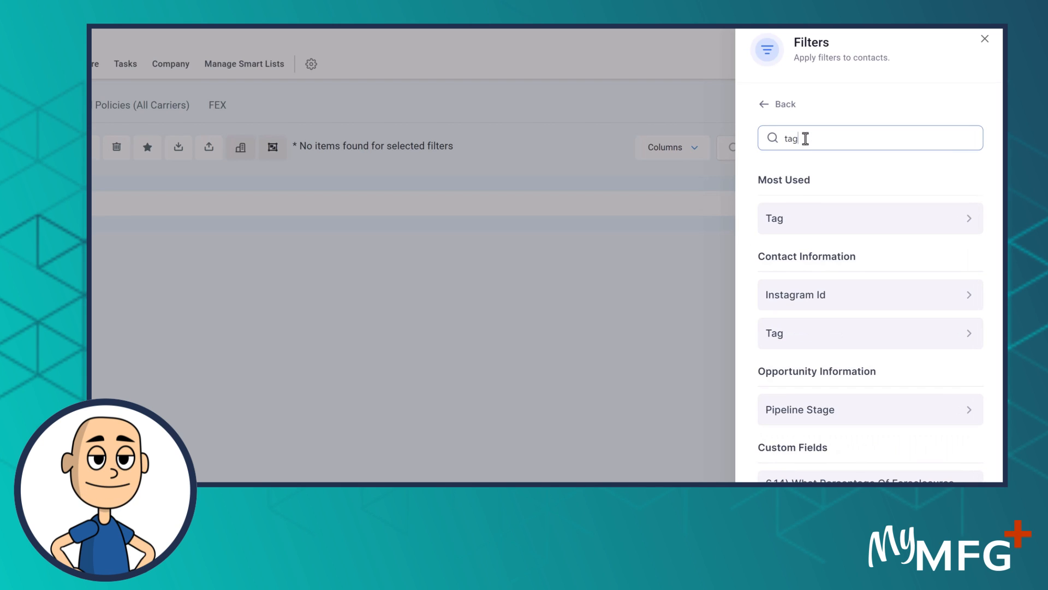
pyautogui.click(789, 218)
pyautogui.click(820, 200)
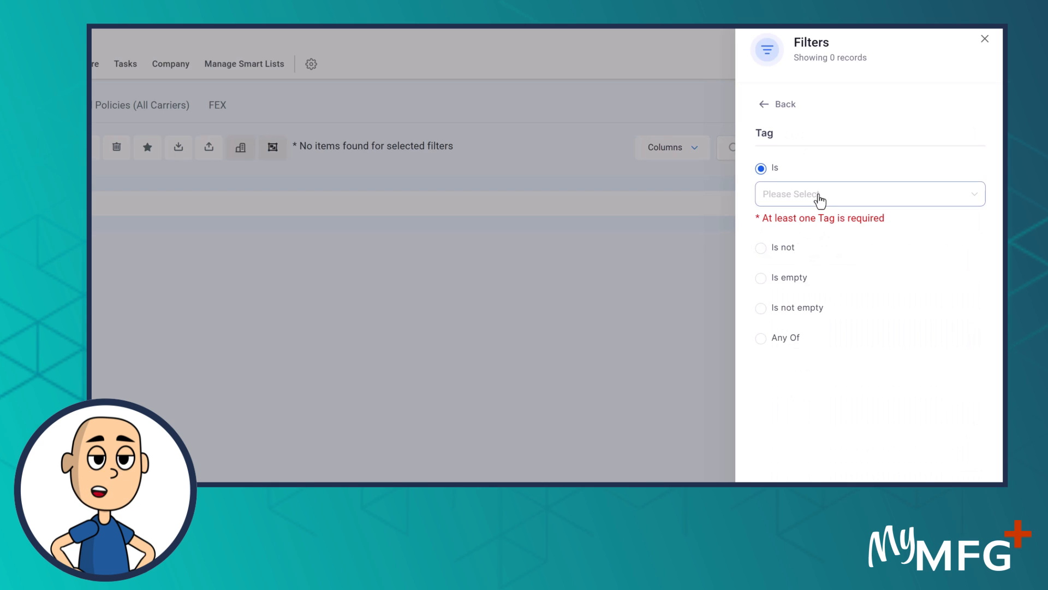
pyautogui.write('sold')
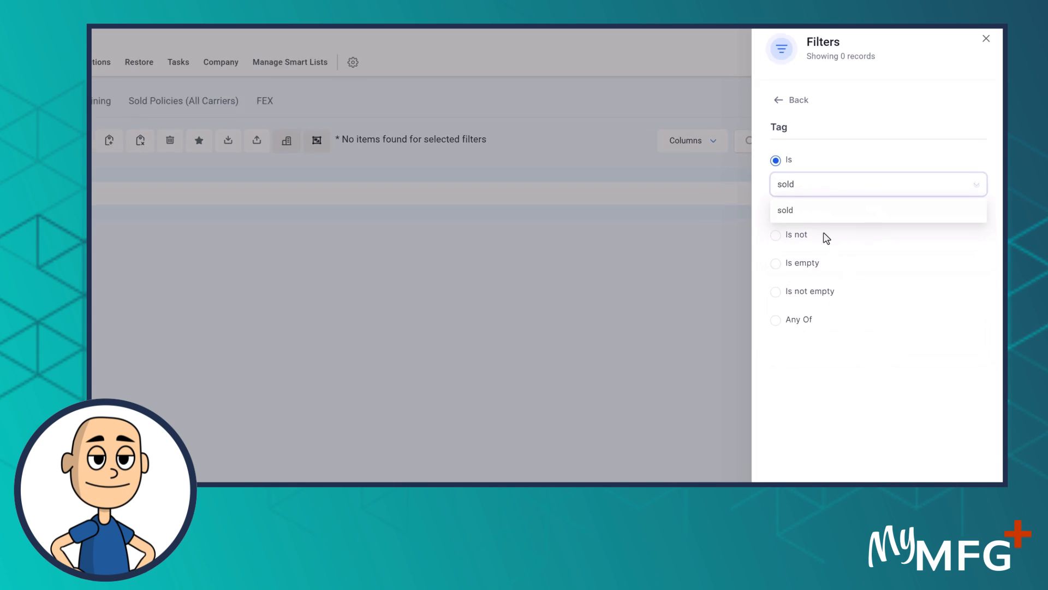
pyautogui.click(841, 171)
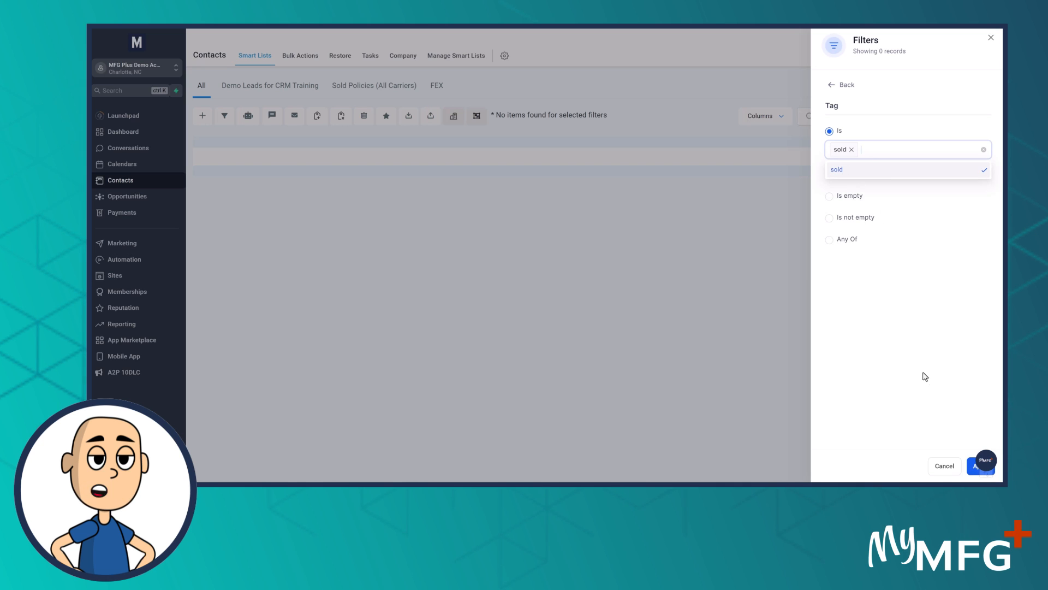
pyautogui.click(973, 466)
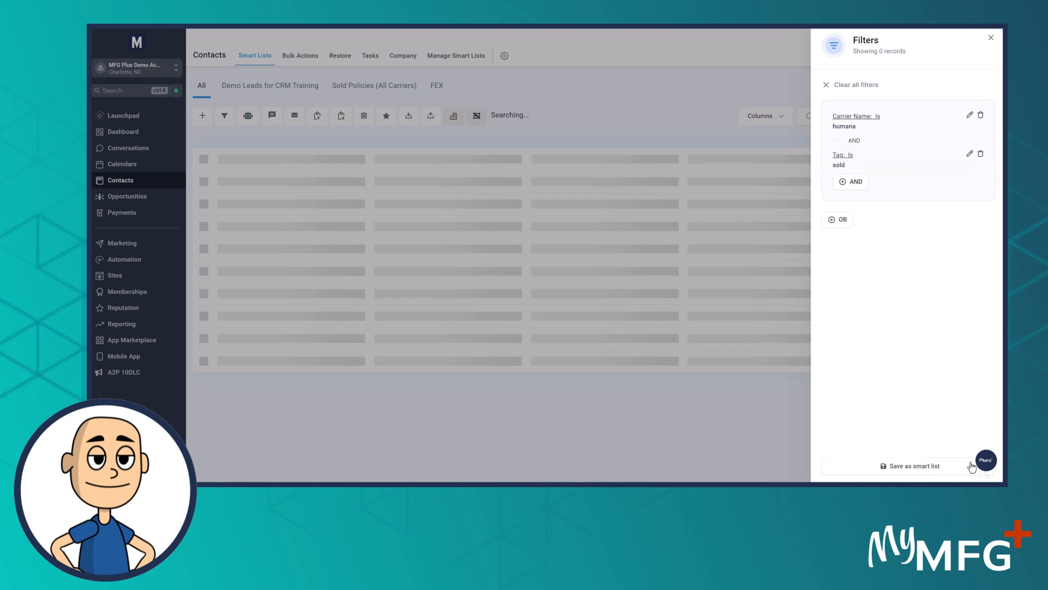
# Save the carrier and tag filter as a smart list named "Humana Sold Policies"
pyautogui.click(889, 467)
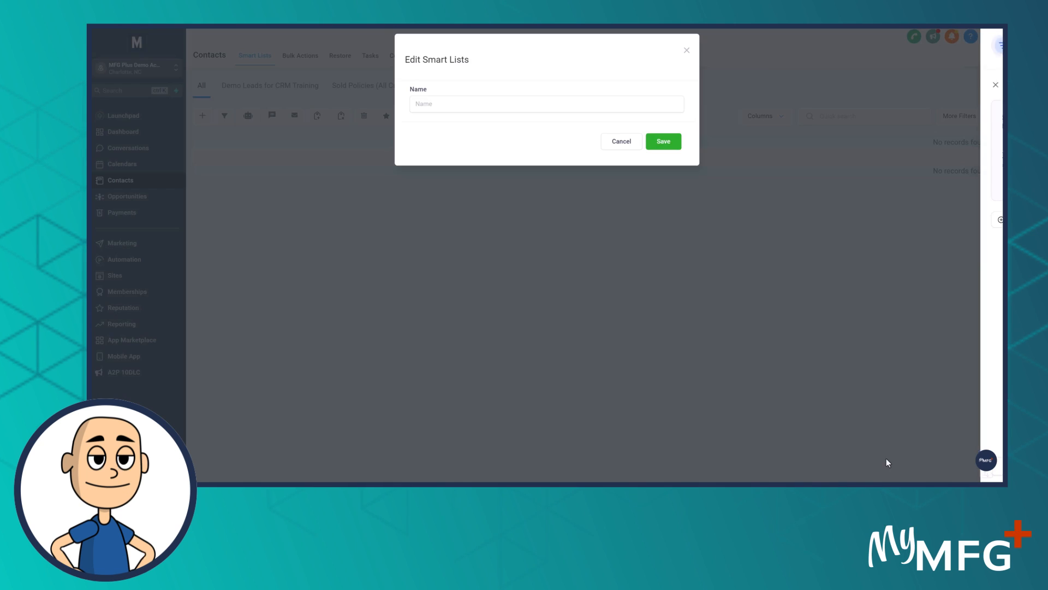
pyautogui.click(438, 108)
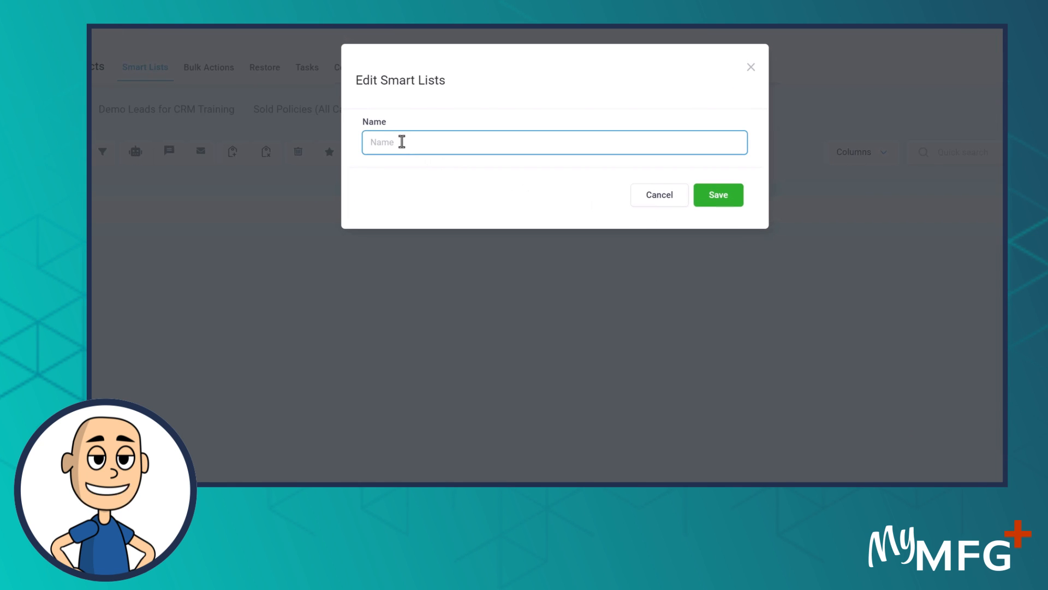
pyautogui.write('Humana Sold Policies')
pyautogui.click(719, 195)
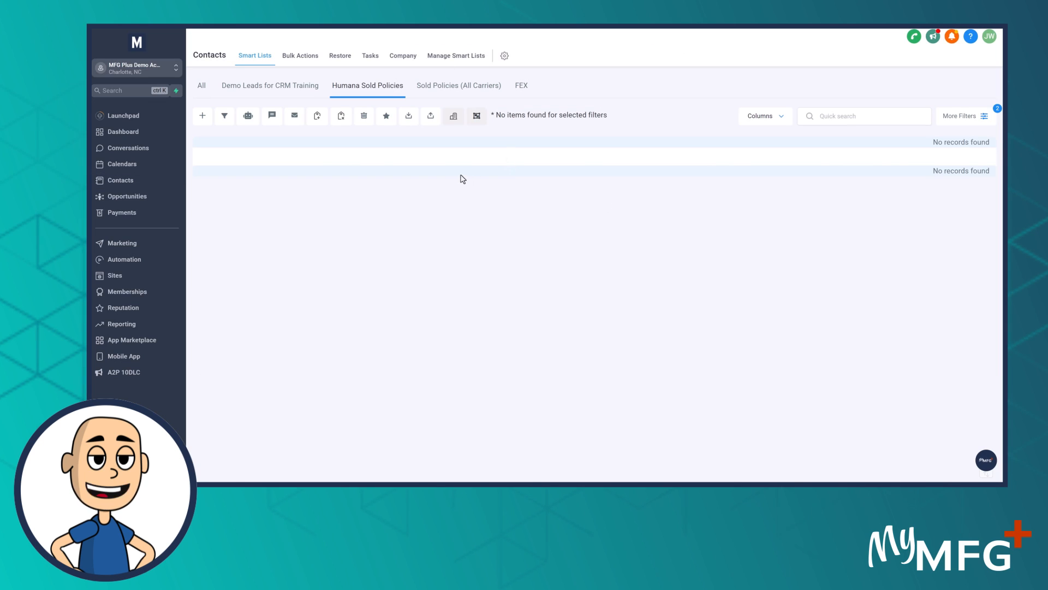
# Open the first contact in the Sold Policies (All Carriers) list and check its Carrier Name under 14.0 Carrier Policies Sold
pyautogui.click(437, 86)
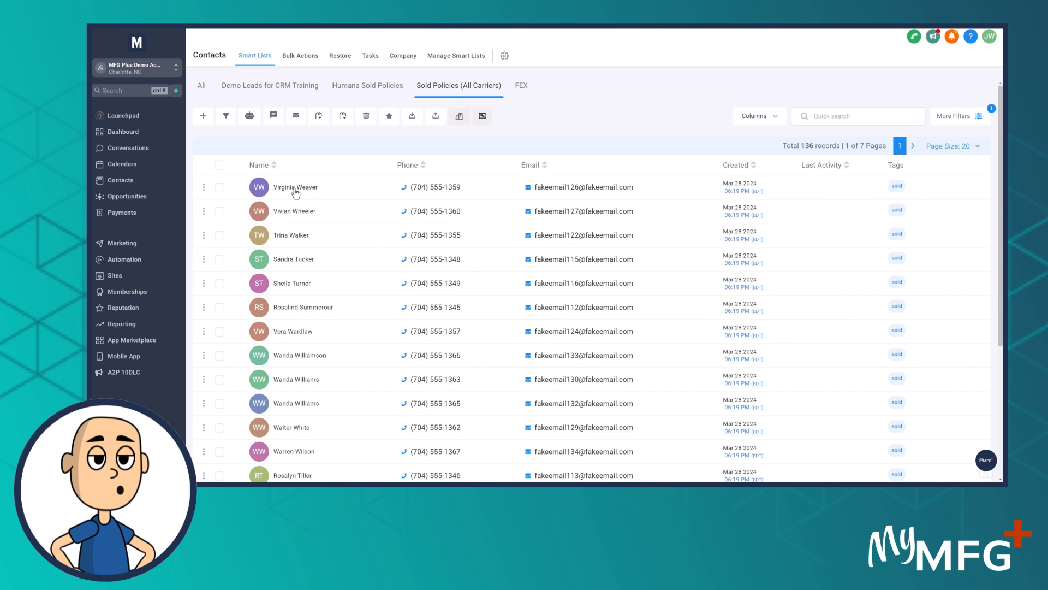
pyautogui.click(296, 188)
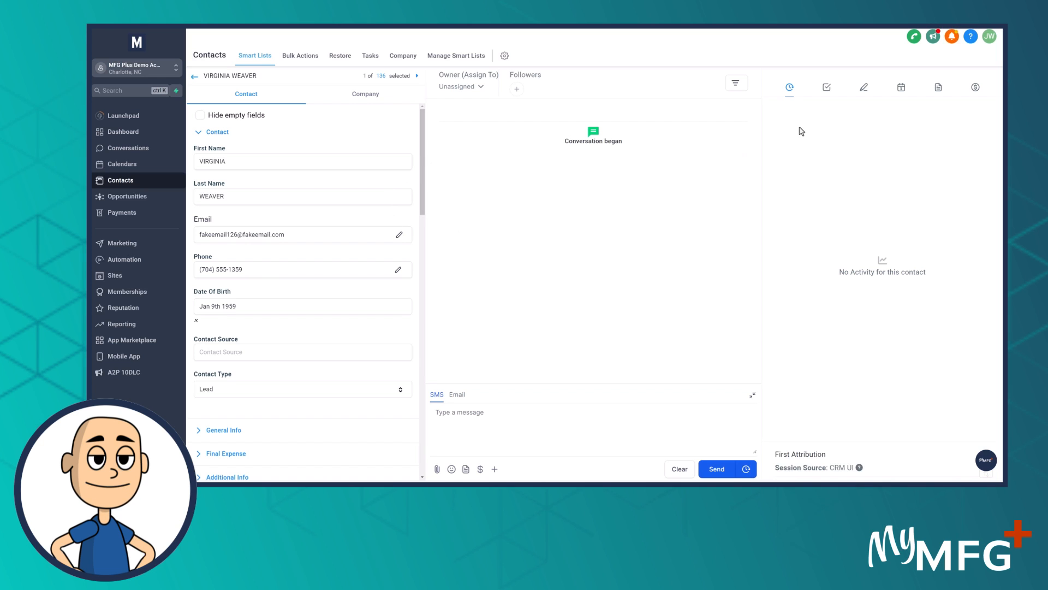
pyautogui.moveTo(421, 128); pyautogui.dragTo(335, 344)
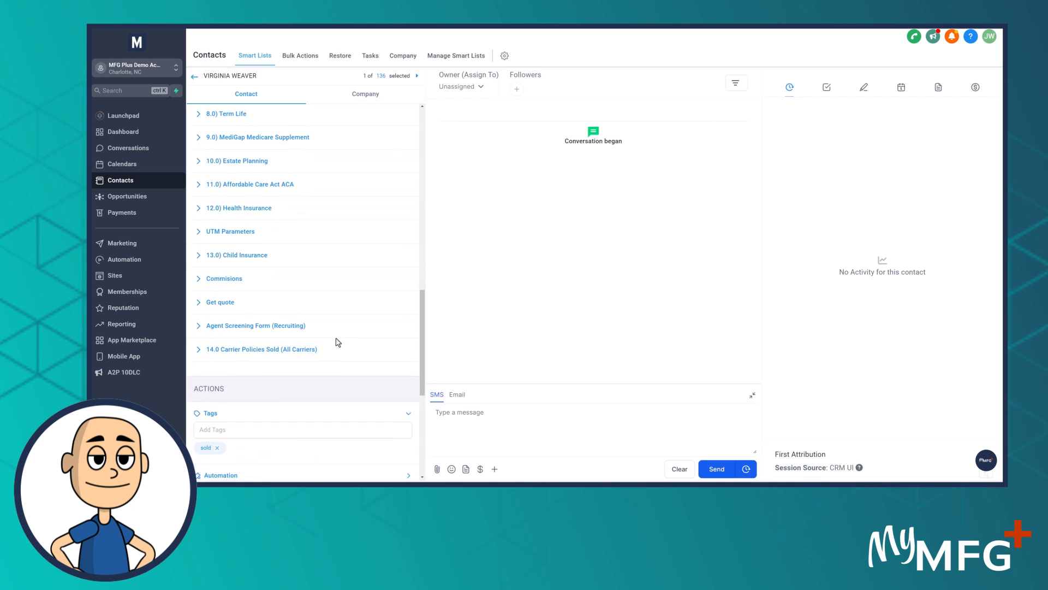
pyautogui.click(268, 356)
pyautogui.scroll(-2, 302, 343)
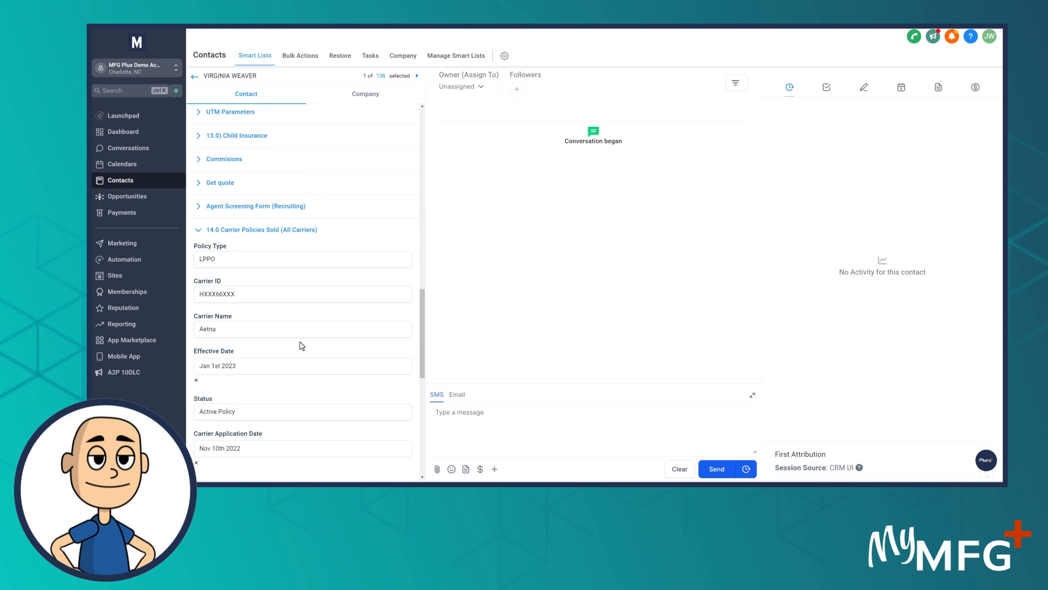
pyautogui.moveTo(217, 330); pyautogui.dragTo(187, 334)
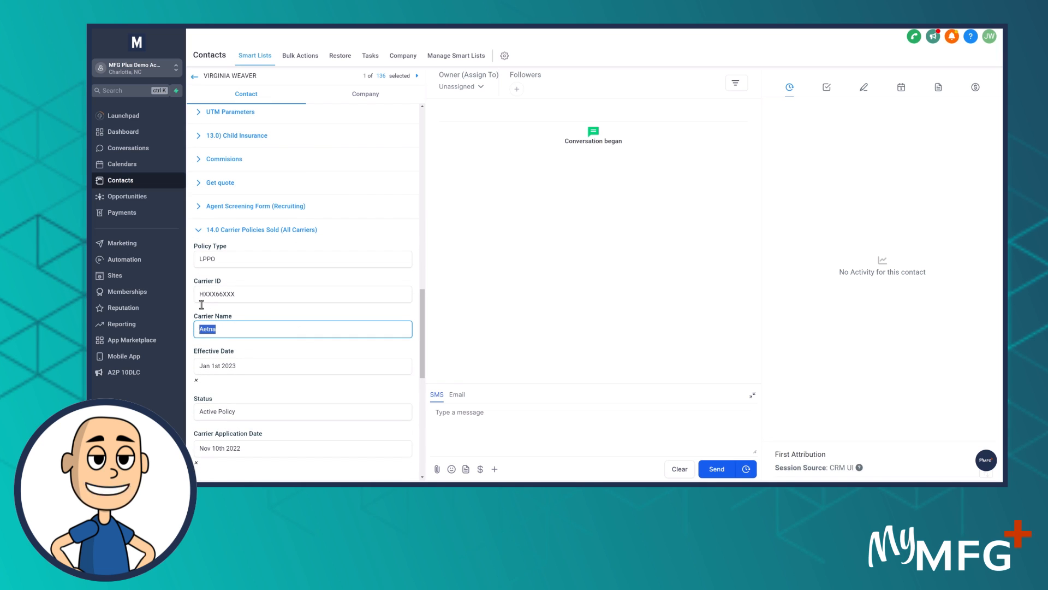
pyautogui.click(195, 77)
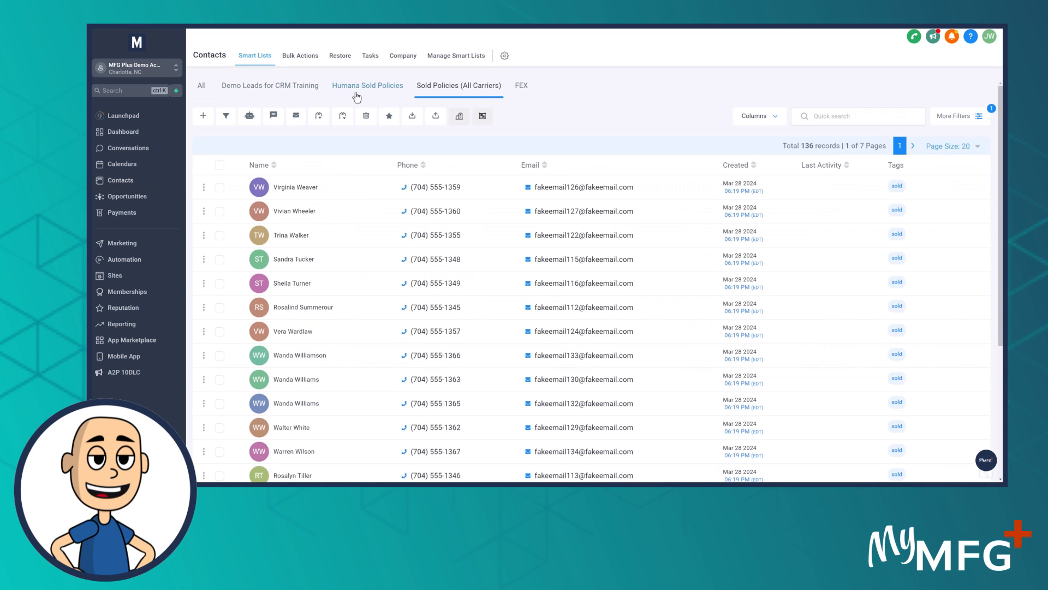
# Change the Carrier Name condition of the Humana Sold Policies smart list to is "Aetna" and save the filter
pyautogui.click(360, 93)
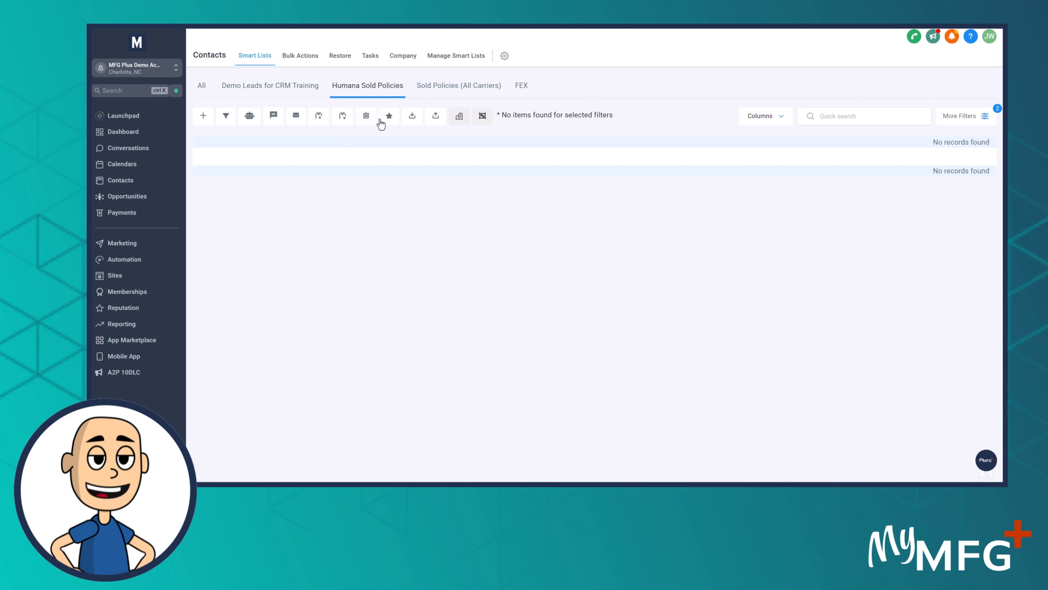
pyautogui.click(445, 59)
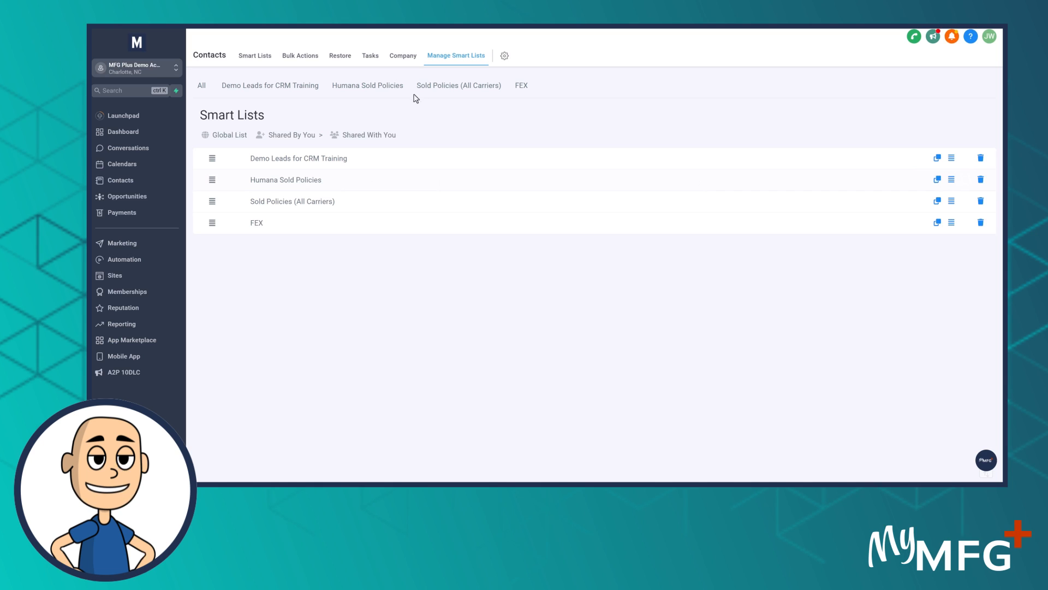
pyautogui.click(364, 87)
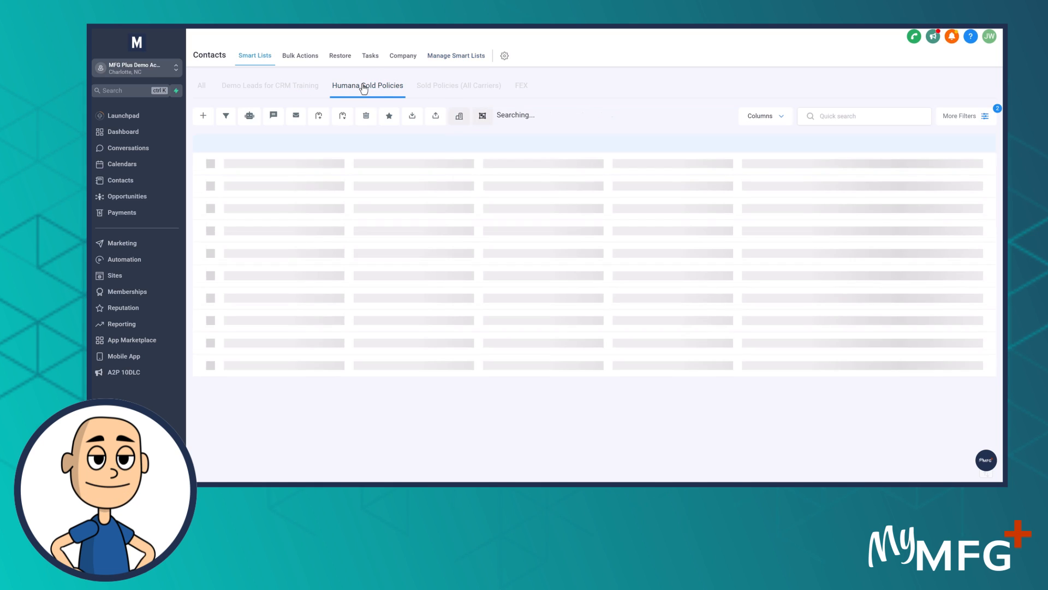
pyautogui.click(983, 117)
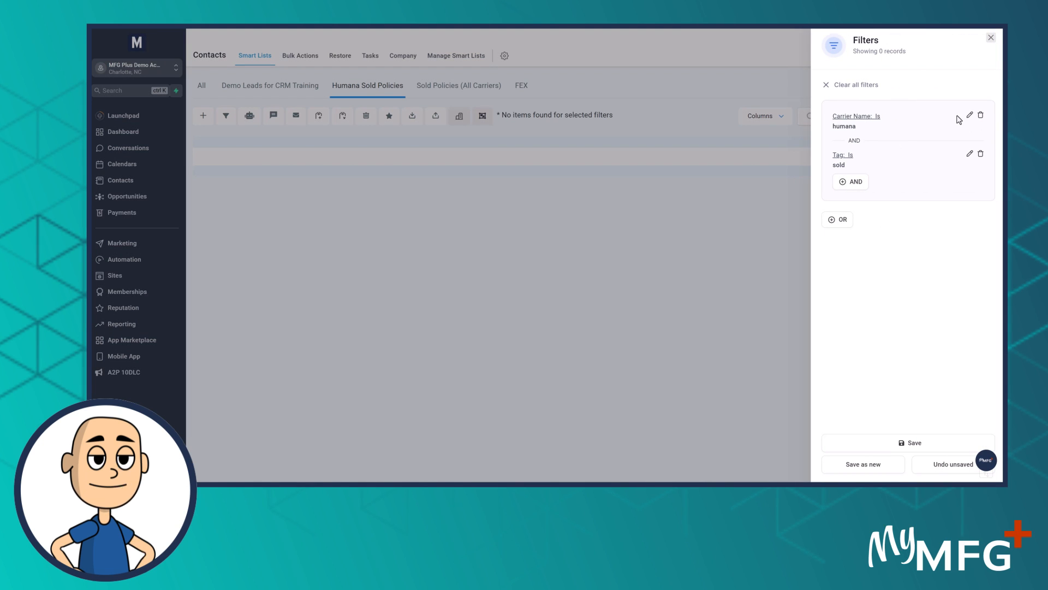
pyautogui.click(972, 117)
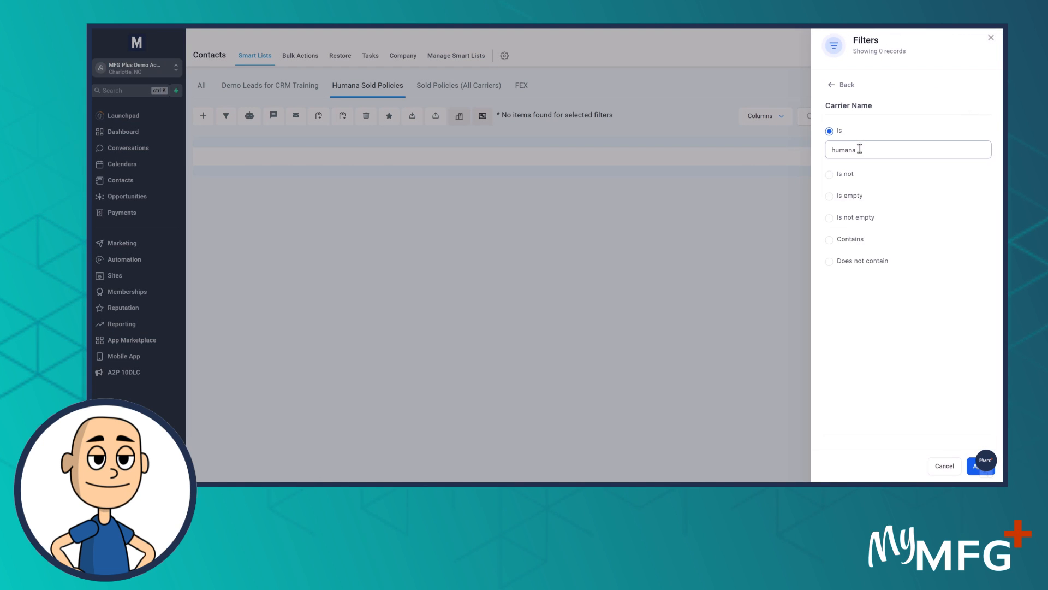
pyautogui.moveTo(858, 148); pyautogui.dragTo(728, 152)
pyautogui.write('Aetna')
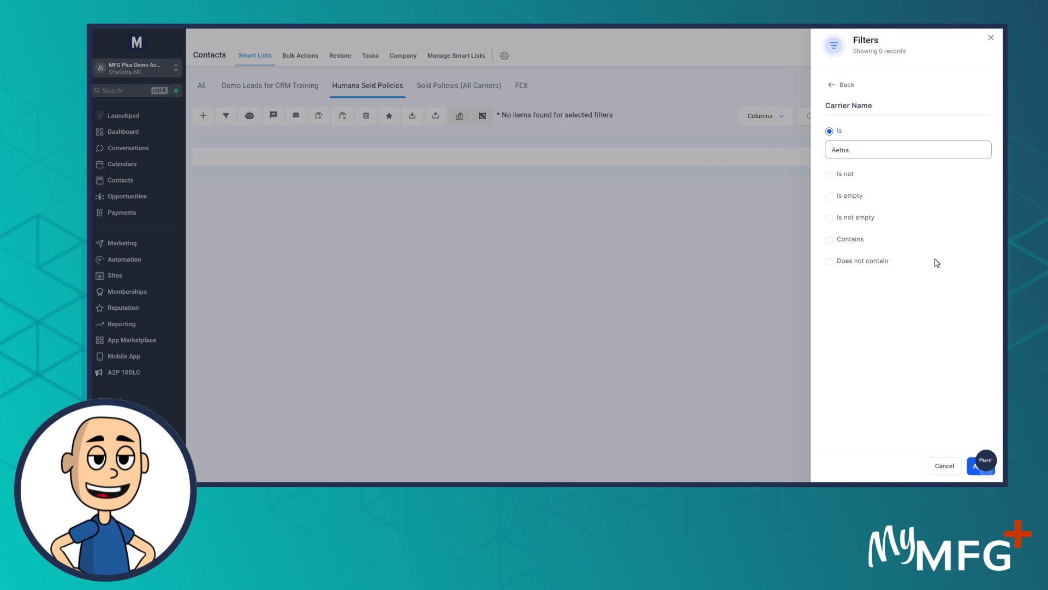
pyautogui.click(973, 467)
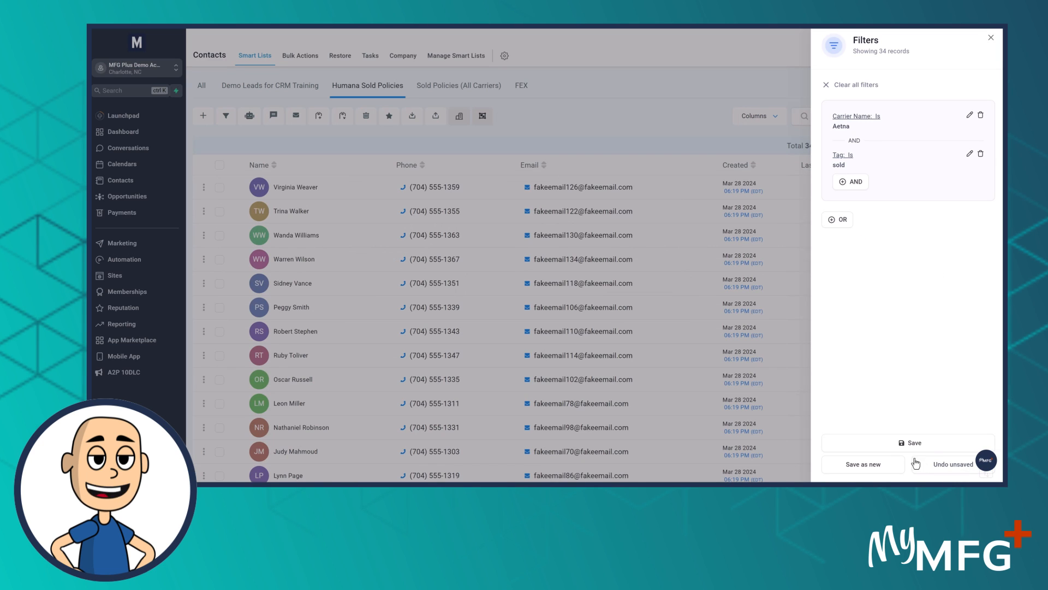
pyautogui.click(908, 444)
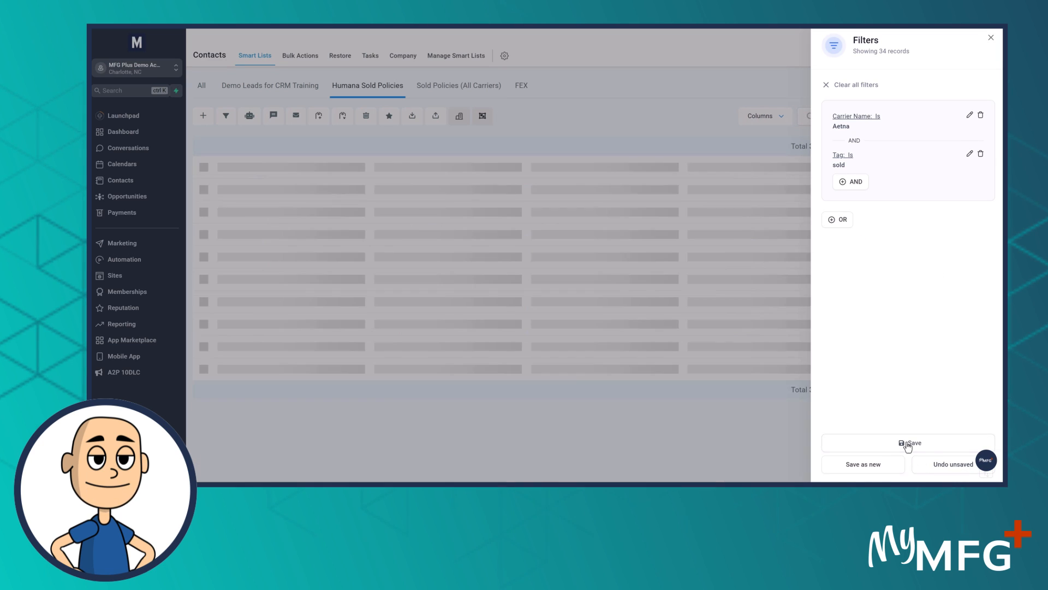
pyautogui.click(991, 39)
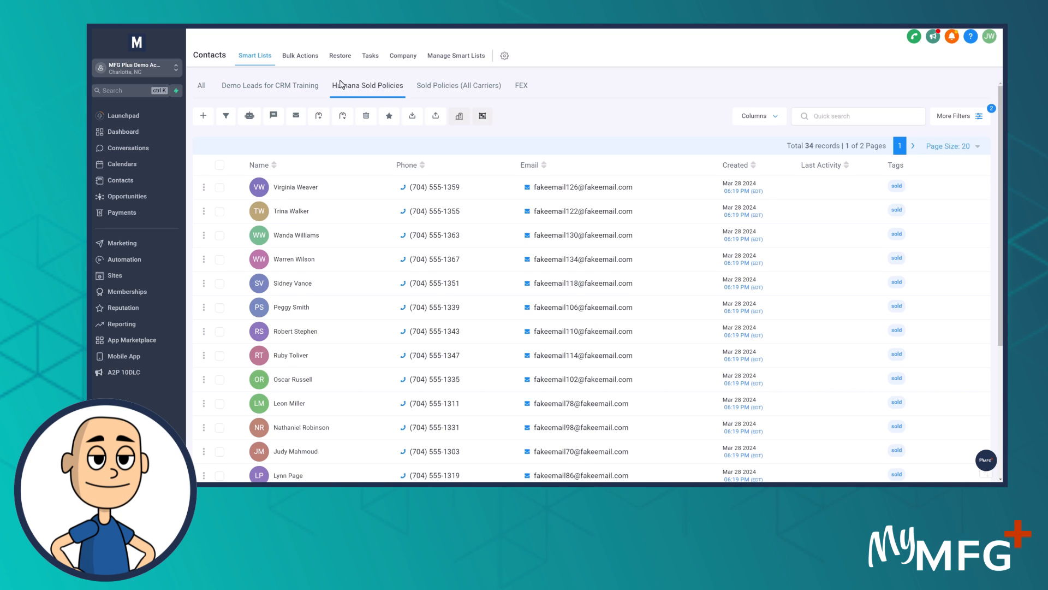
# Save the Humana Sold Policies filter as a new smart list named "Aetna Sold Policies"
pyautogui.click(452, 58)
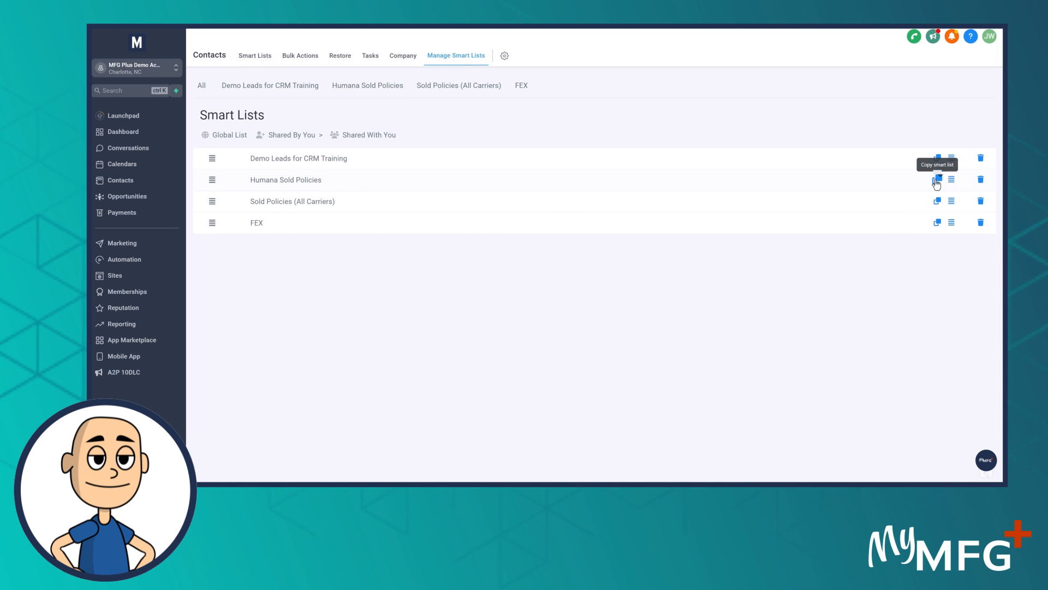
pyautogui.click(298, 180)
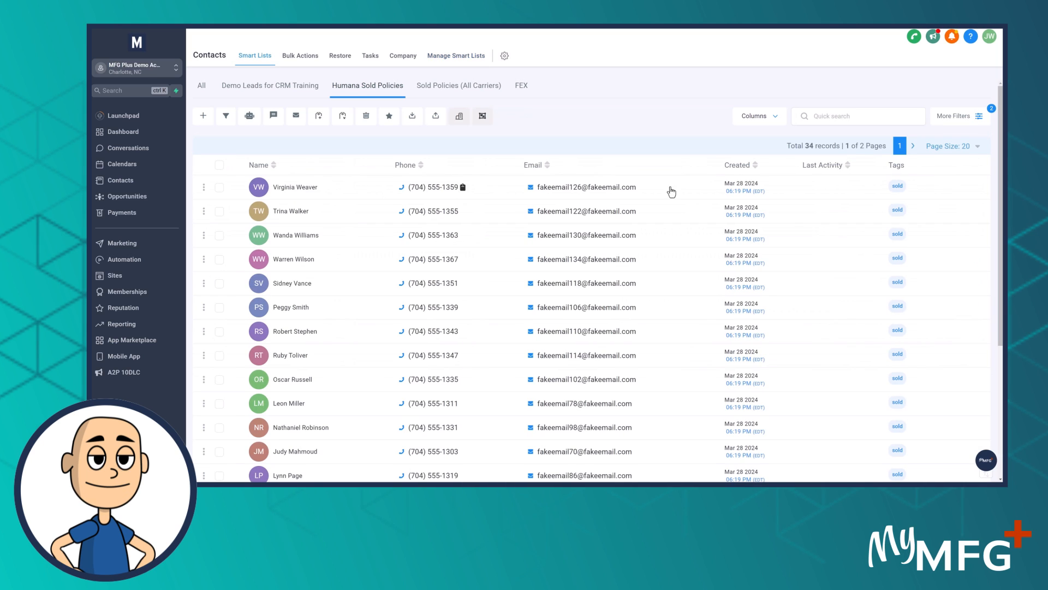
pyautogui.click(957, 116)
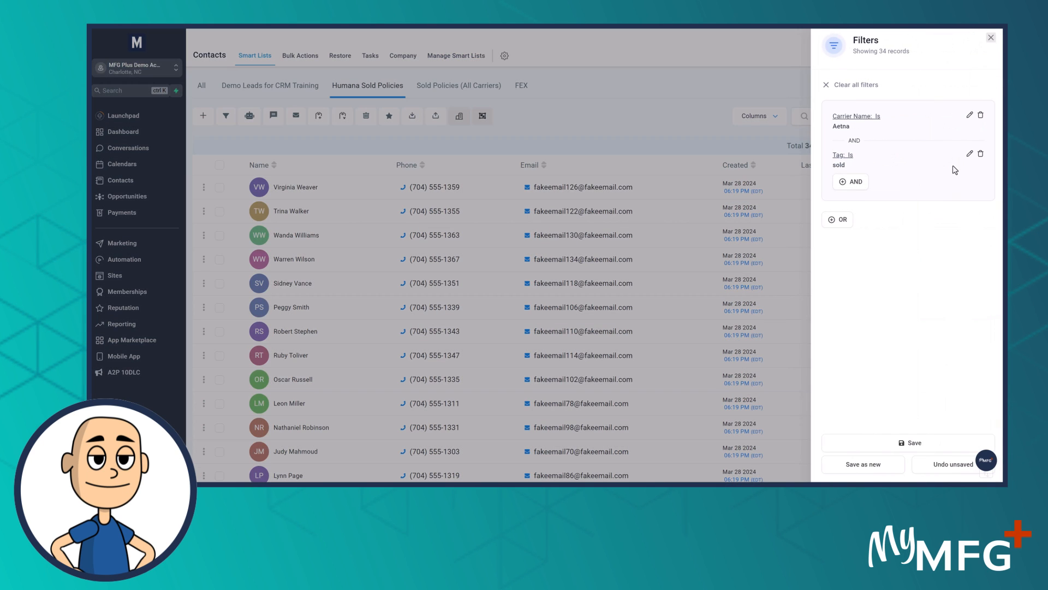
pyautogui.click(863, 465)
pyautogui.moveTo(439, 109); pyautogui.dragTo(352, 113)
pyautogui.write('Aetna Sold Policies-copy')
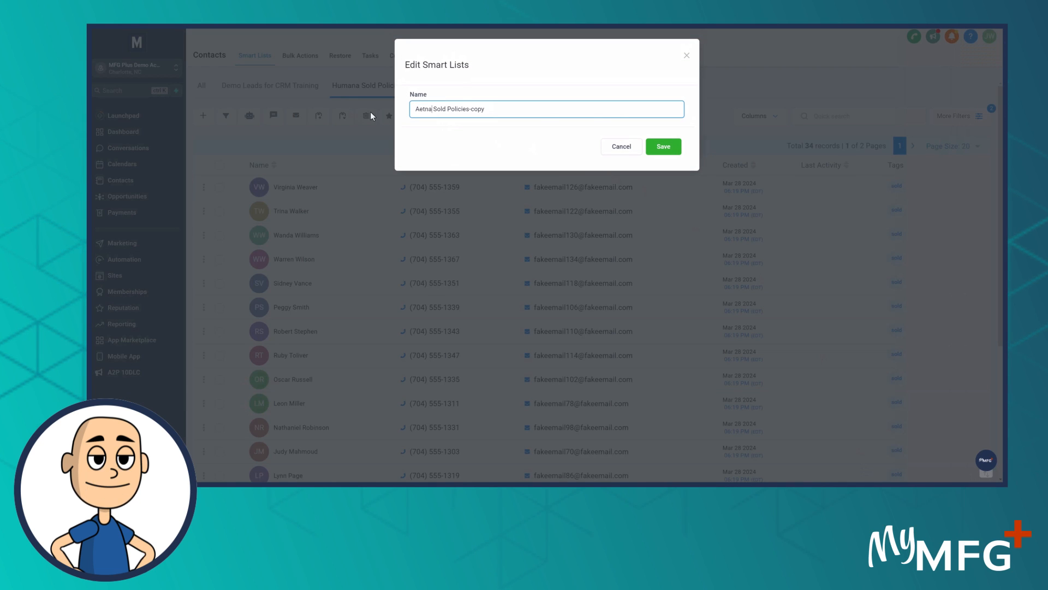
pyautogui.moveTo(471, 110); pyautogui.dragTo(515, 109)
pyautogui.press('BackSpace')
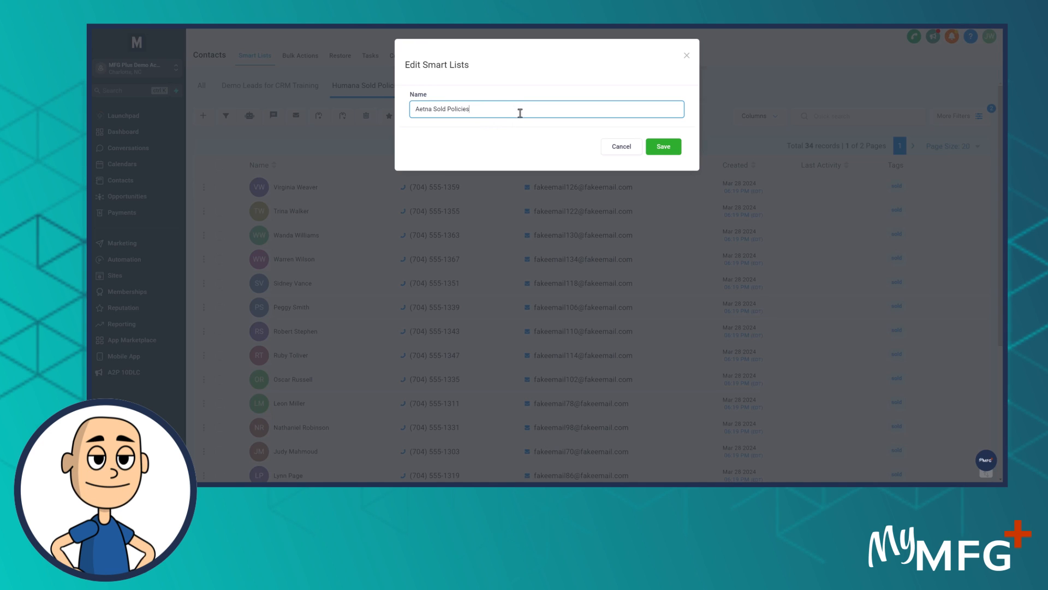
pyautogui.click(666, 147)
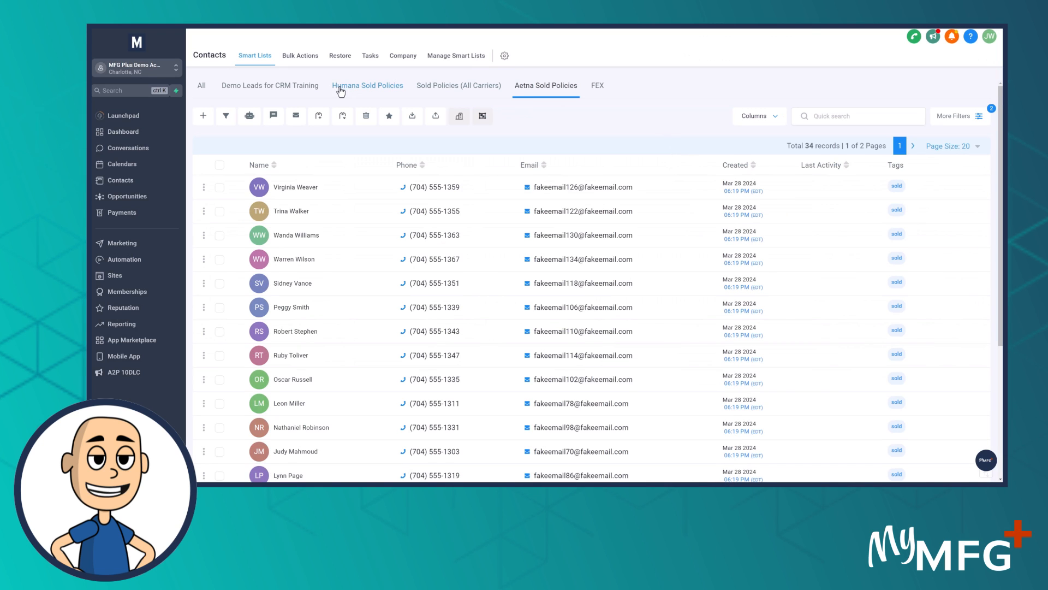
# Delete the Humana Sold Policies smart list
pyautogui.click(447, 58)
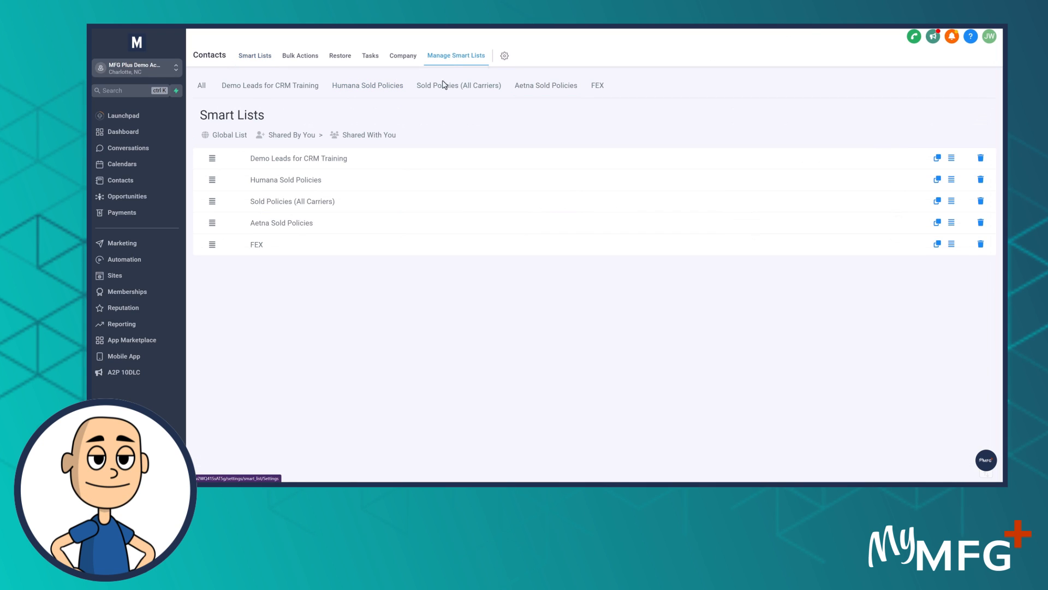
pyautogui.click(980, 180)
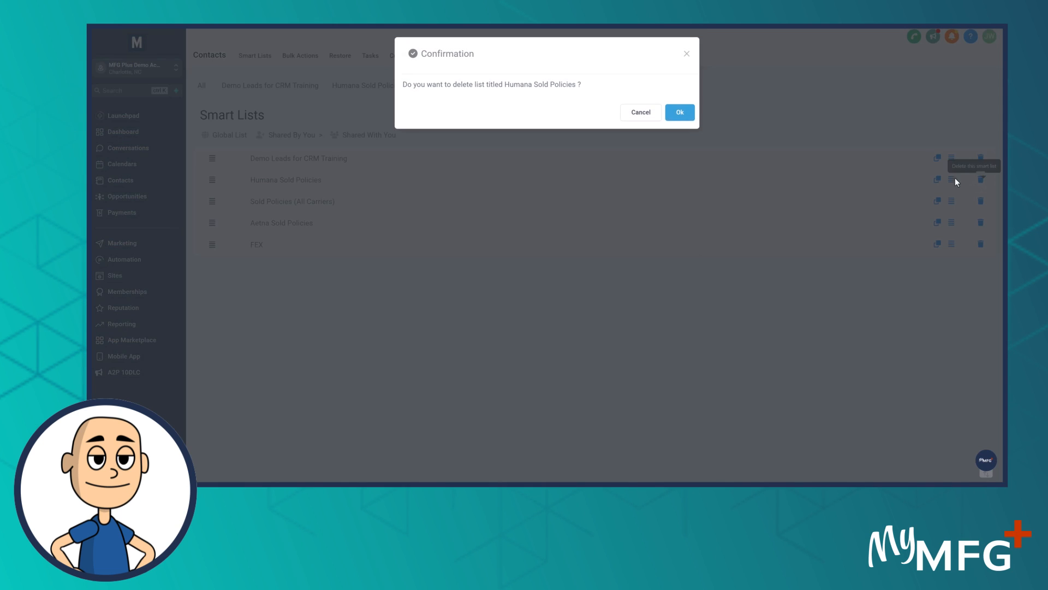
pyautogui.click(679, 112)
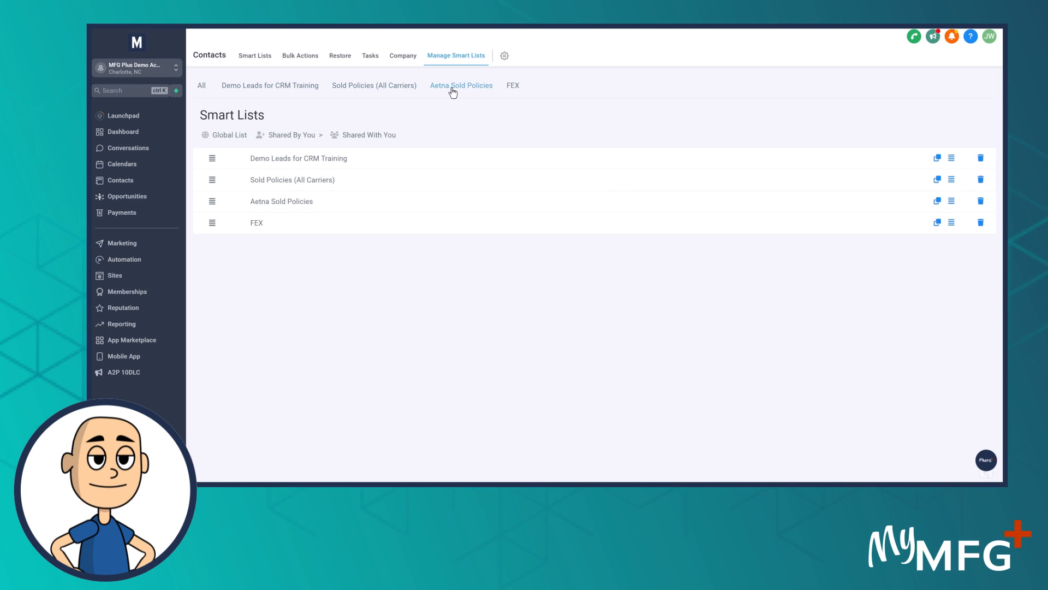
# Reorder the smart lists with Aetna Sold Policies first and Sold Policies (All Carriers) second, and reopen the full contact list
pyautogui.moveTo(212, 200); pyautogui.dragTo(214, 160)
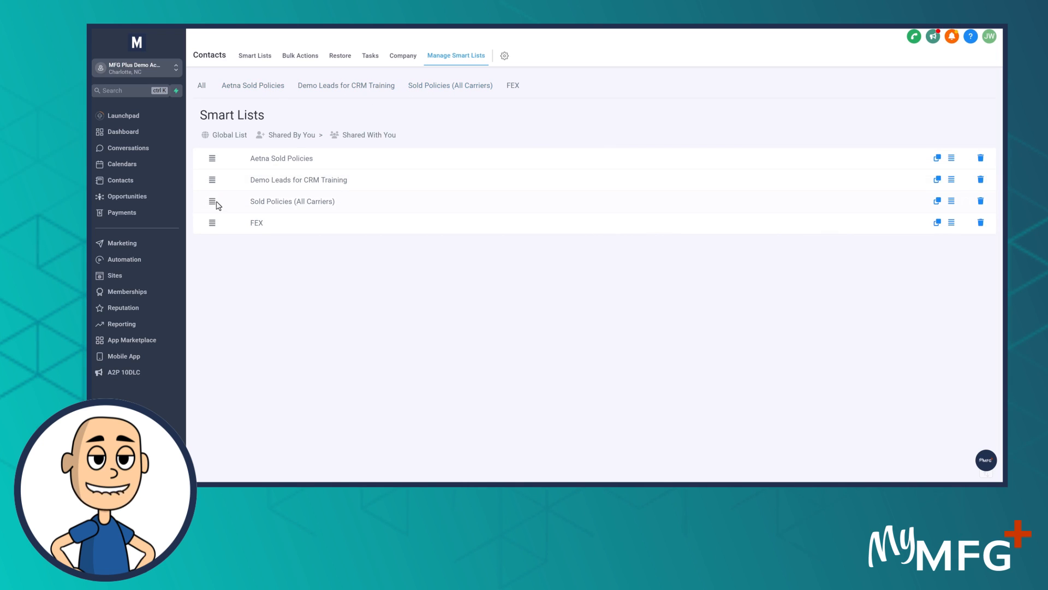
pyautogui.moveTo(215, 200); pyautogui.dragTo(216, 181)
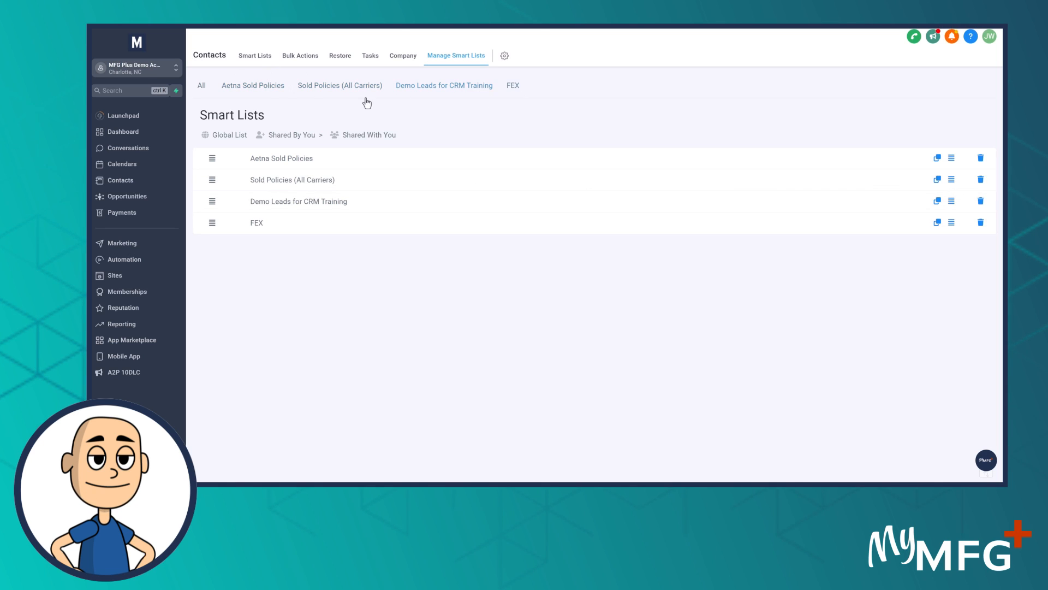
pyautogui.click(203, 88)
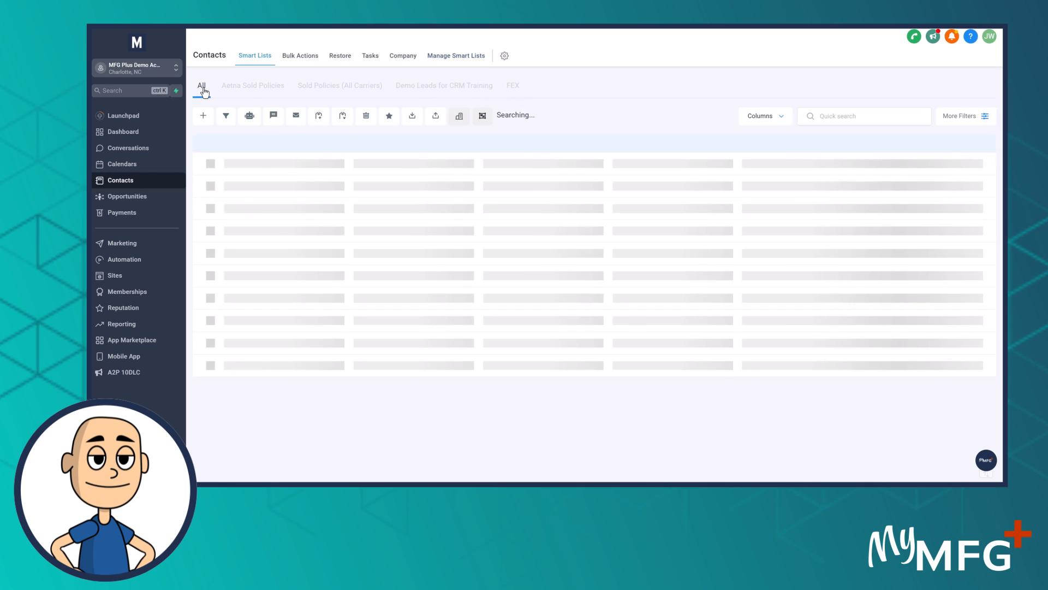